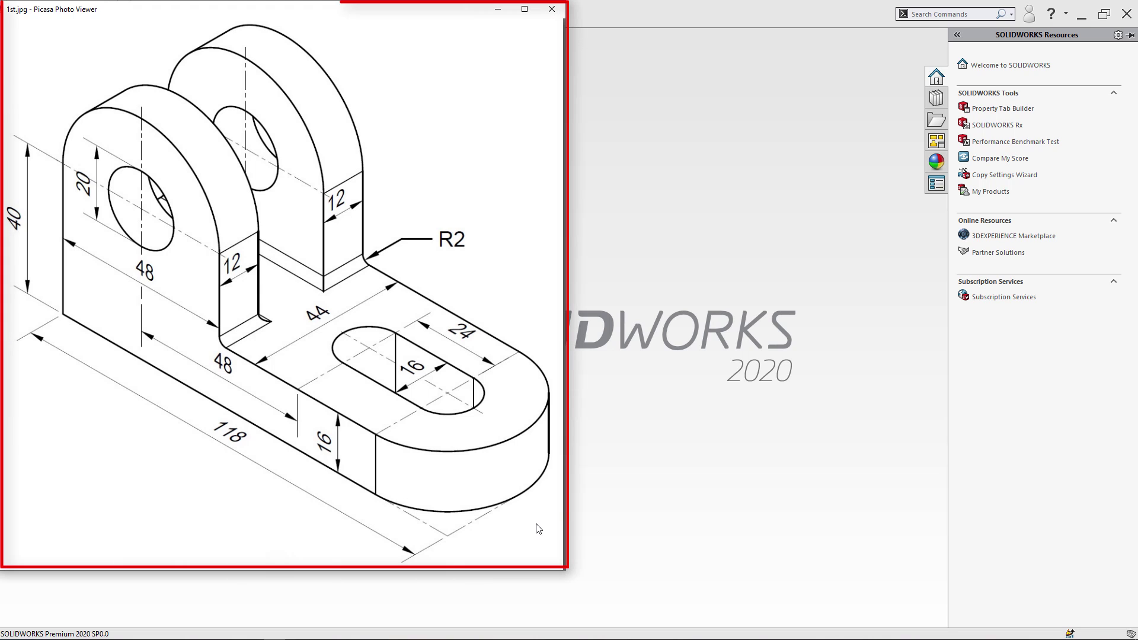
# Show the next reference drawing, 2nd.jpg, in the photo viewer
pyautogui.press('Right')
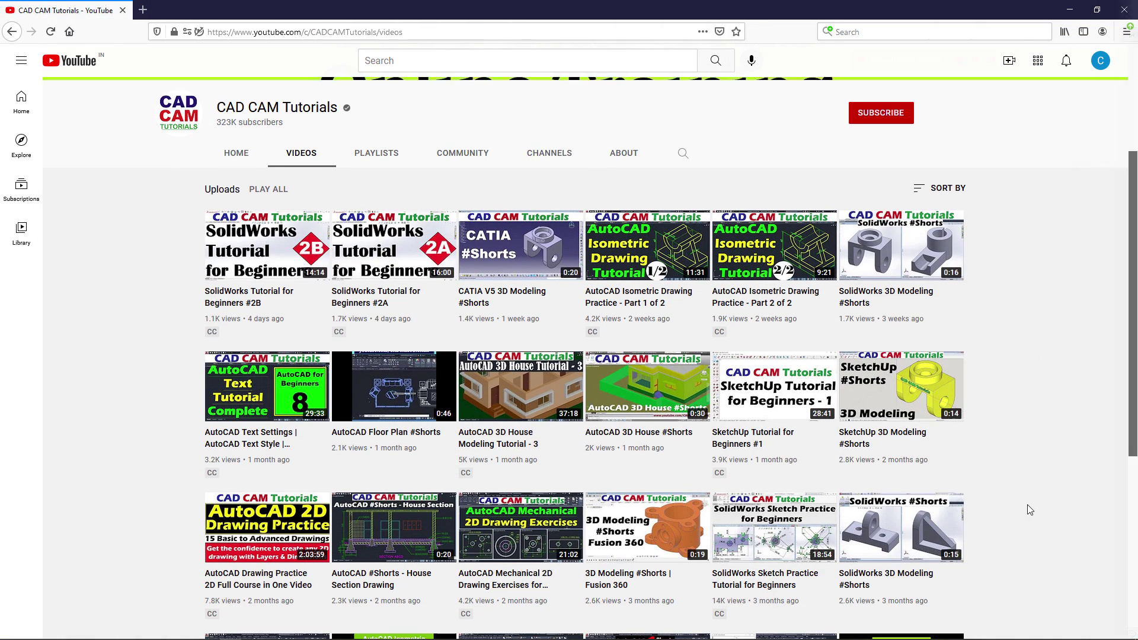
# In the browser, subscribe to the CAD CAM Tutorials YouTube channel and set its notifications to All
pyautogui.scroll(-3, 1026, 503)
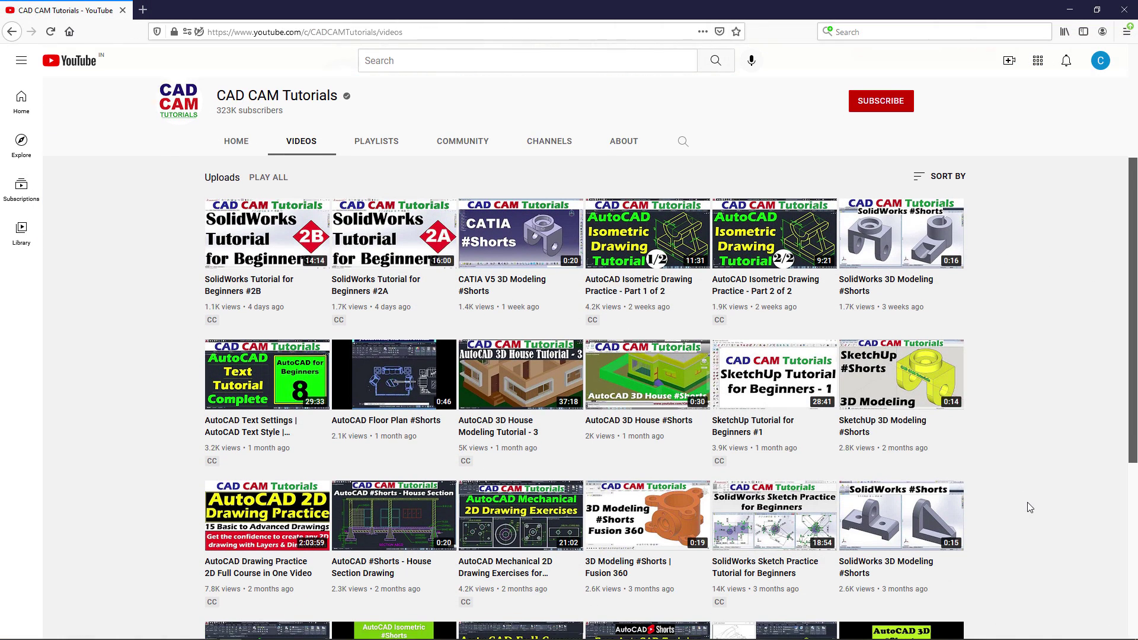
pyautogui.scroll(-6, 1029, 507)
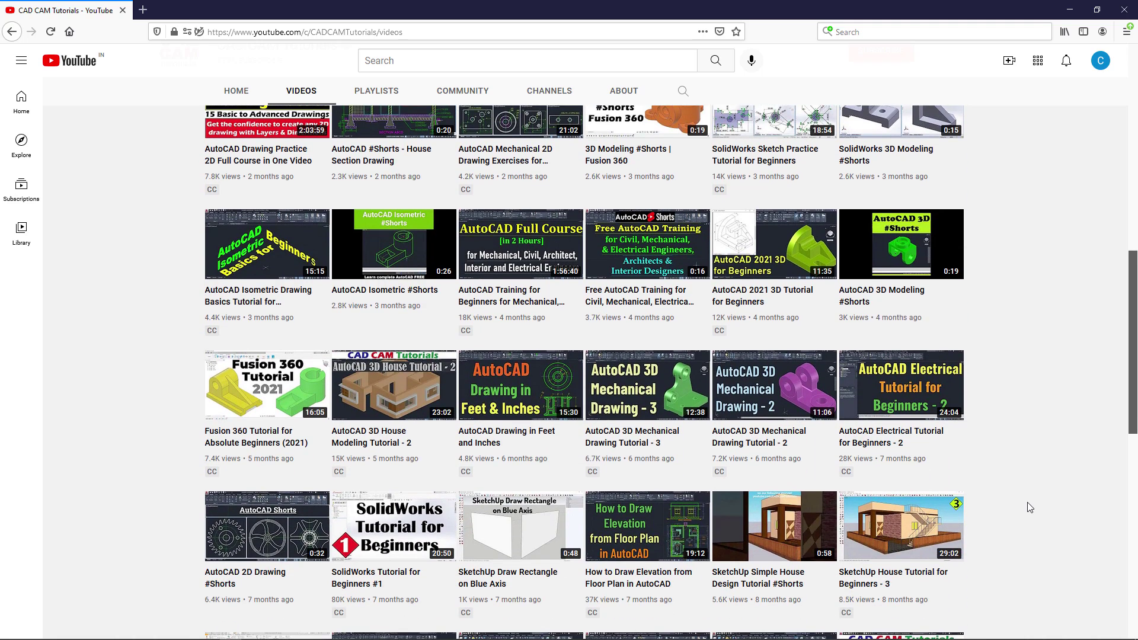
pyautogui.scroll(-2, 1029, 507)
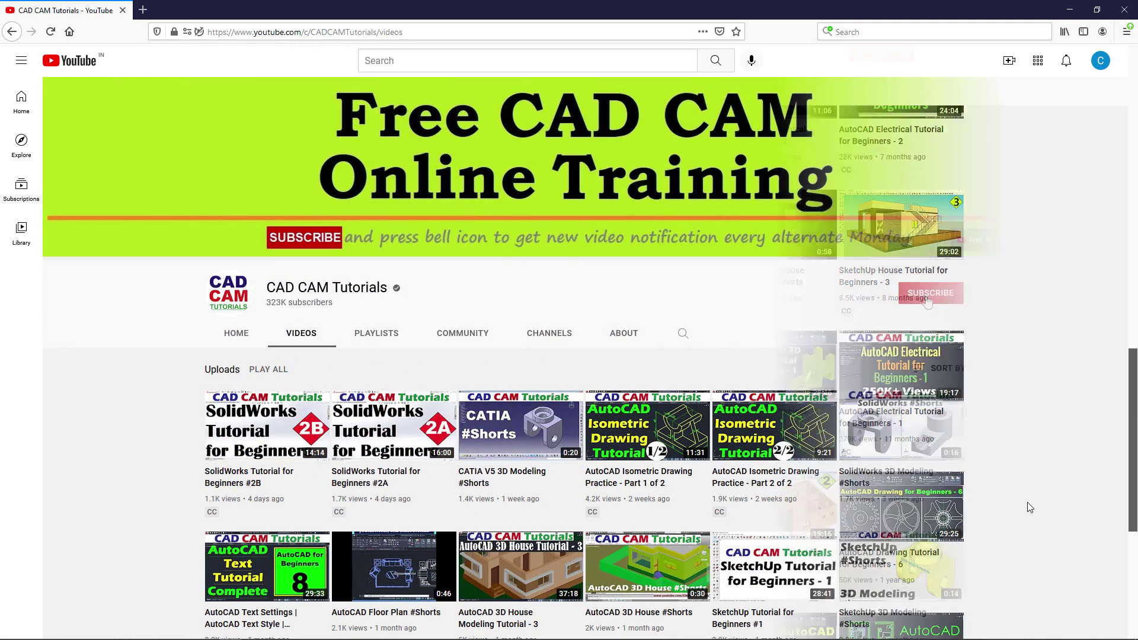
pyautogui.click(928, 299)
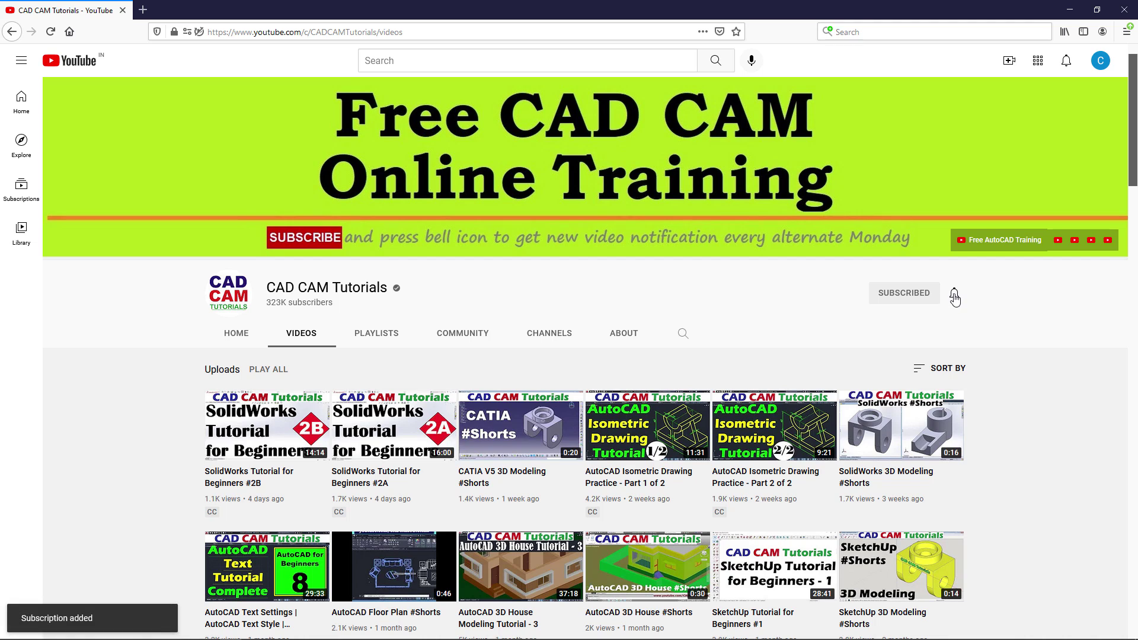
pyautogui.click(954, 296)
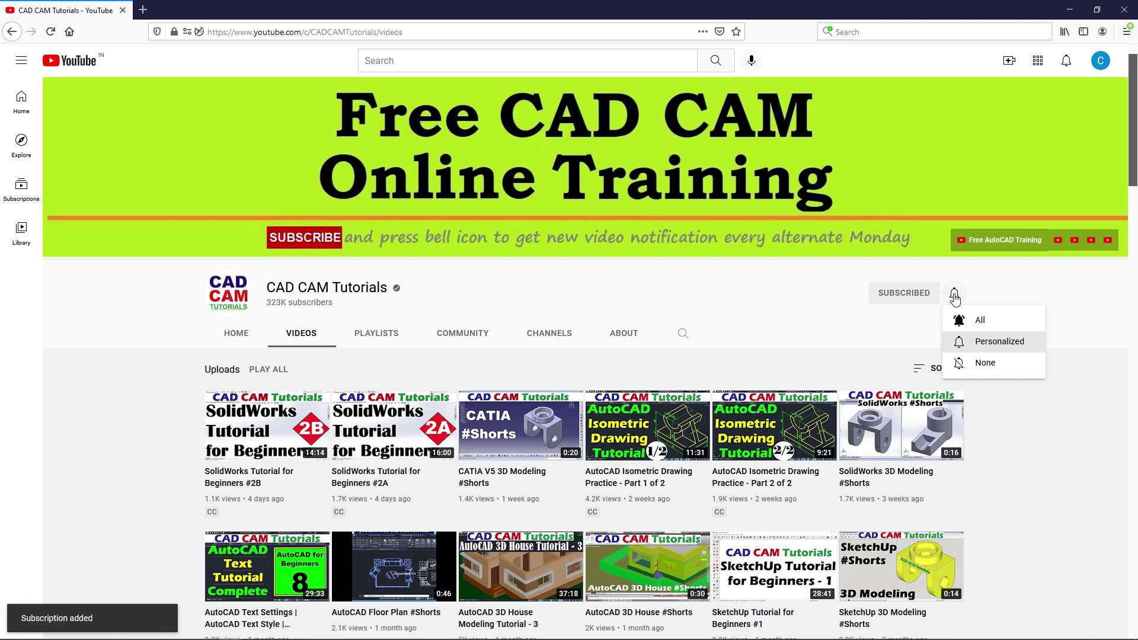
pyautogui.click(980, 327)
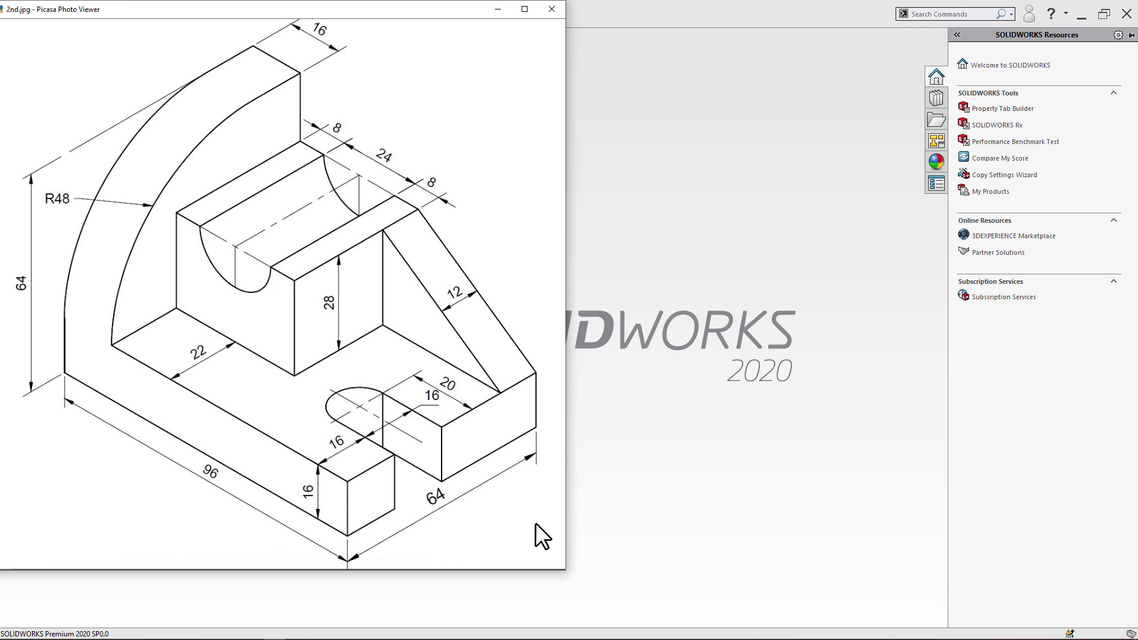
# Return the photo viewer to the 1st.jpg drawing, and create a new part document in SOLIDWORKS
pyautogui.press('Left')
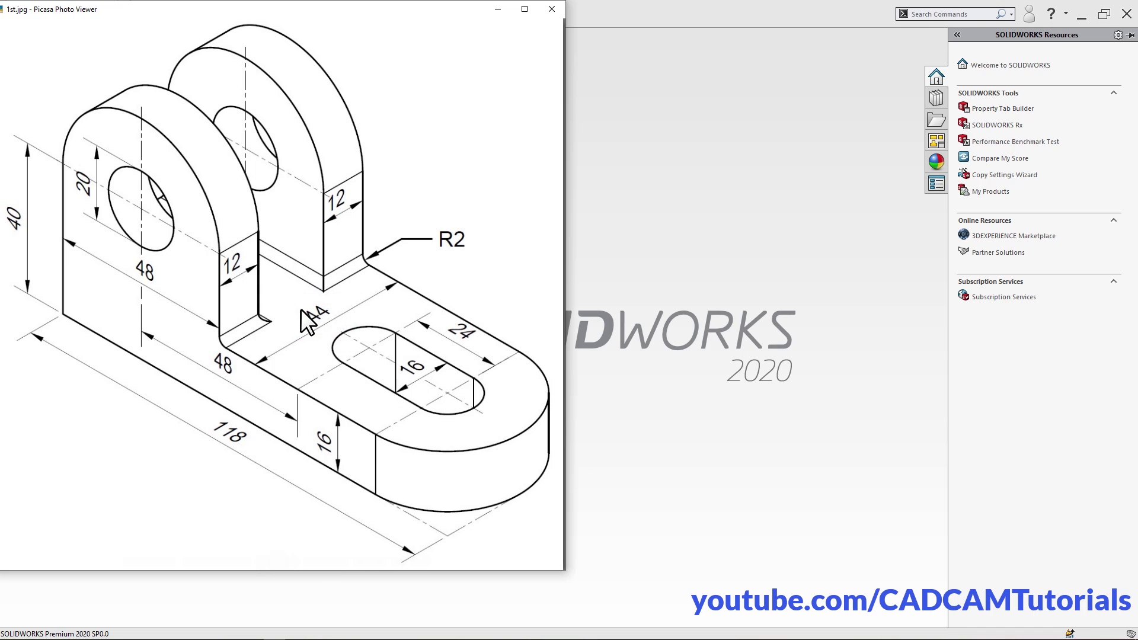
pyautogui.click(670, 435)
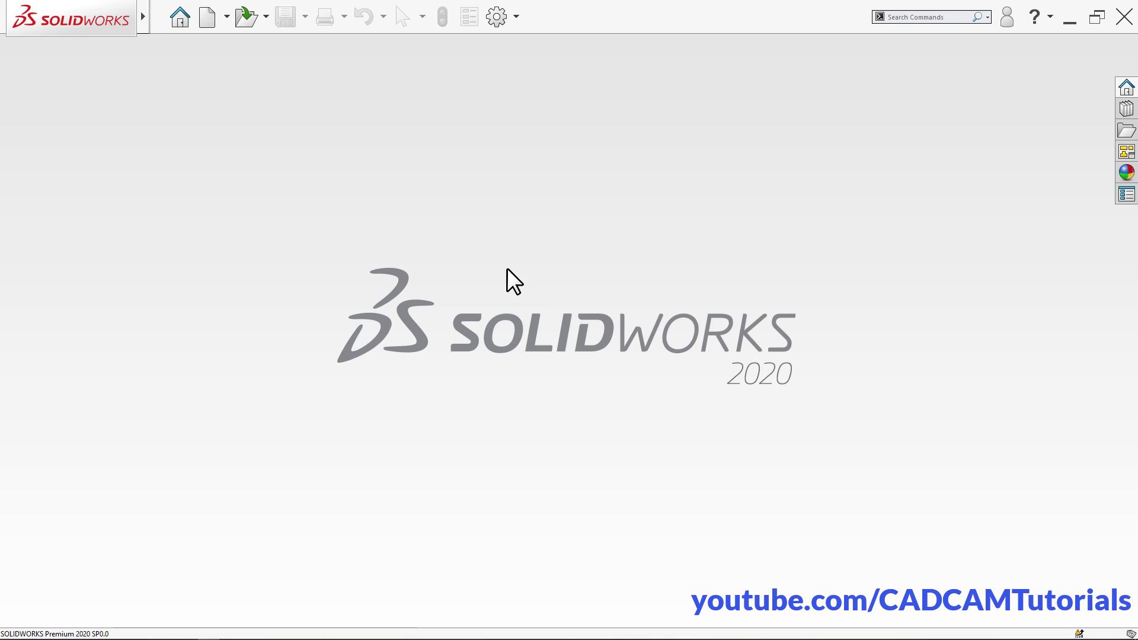
pyautogui.click(205, 23)
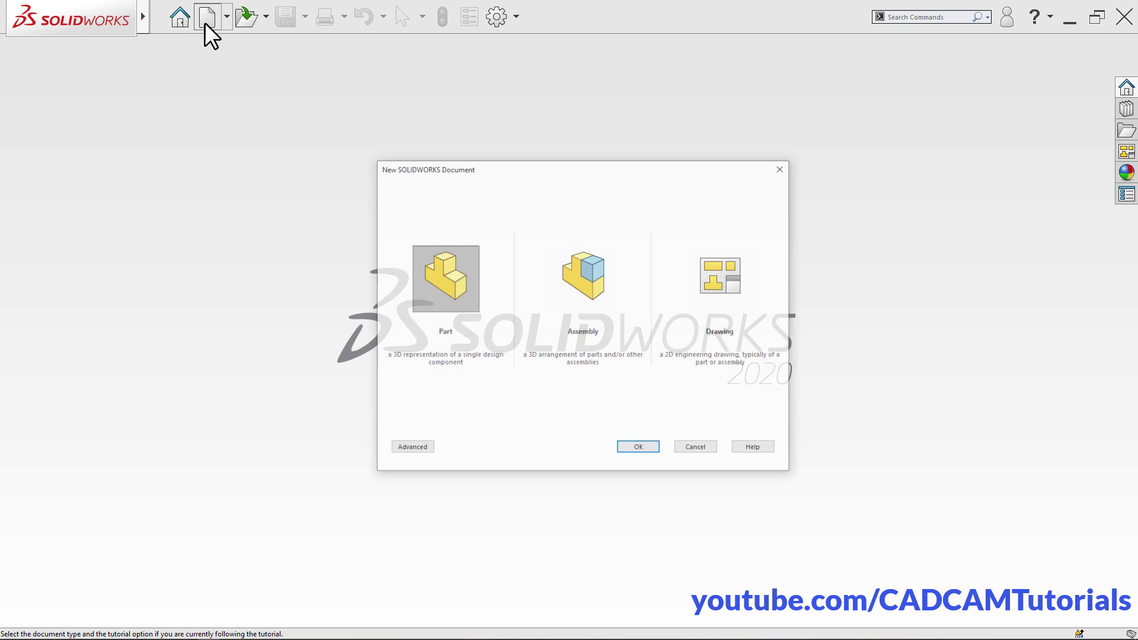
pyautogui.click(640, 448)
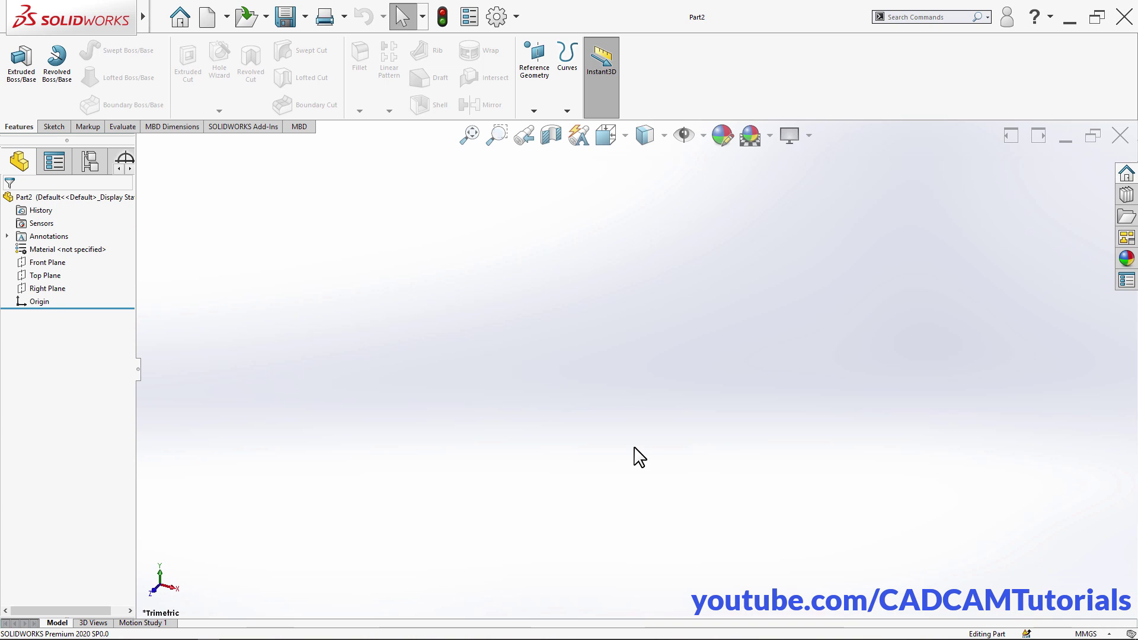
# Start an Extruded Boss/Base with its sketch on the Top Plane, consulting the reference drawing
pyautogui.click(26, 90)
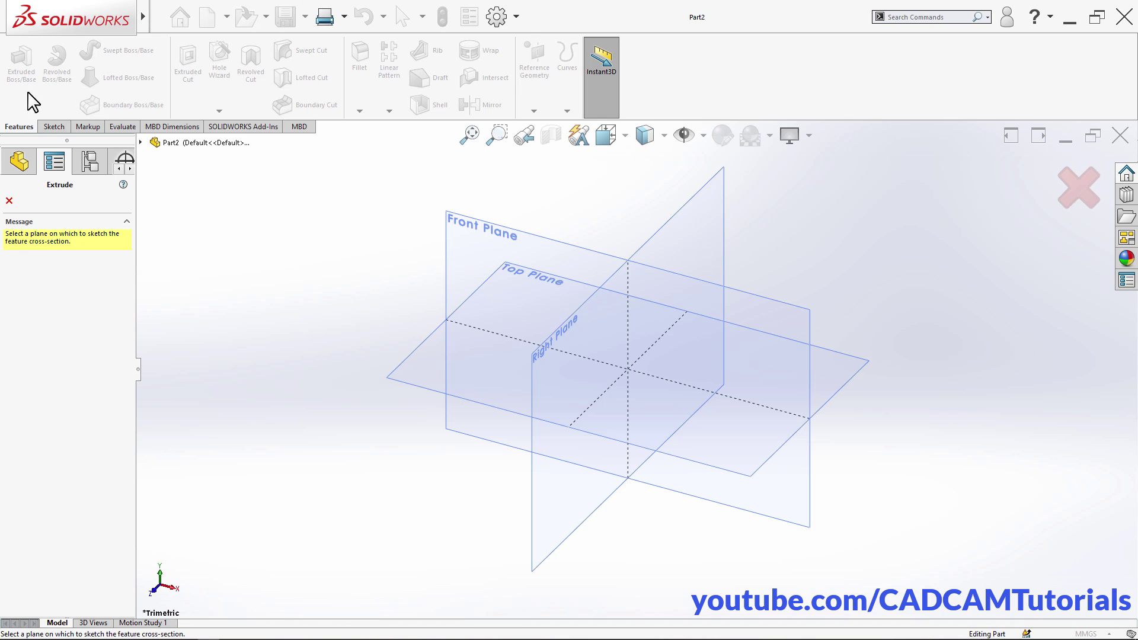
pyautogui.hotkey('alt', 'Tab')
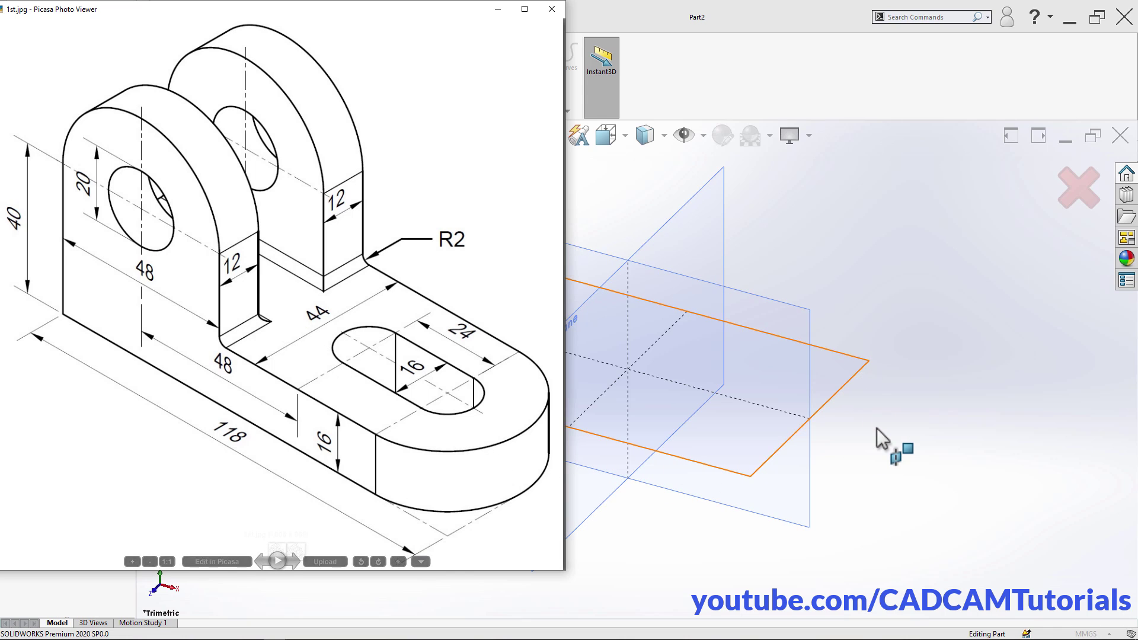
pyautogui.click(883, 452)
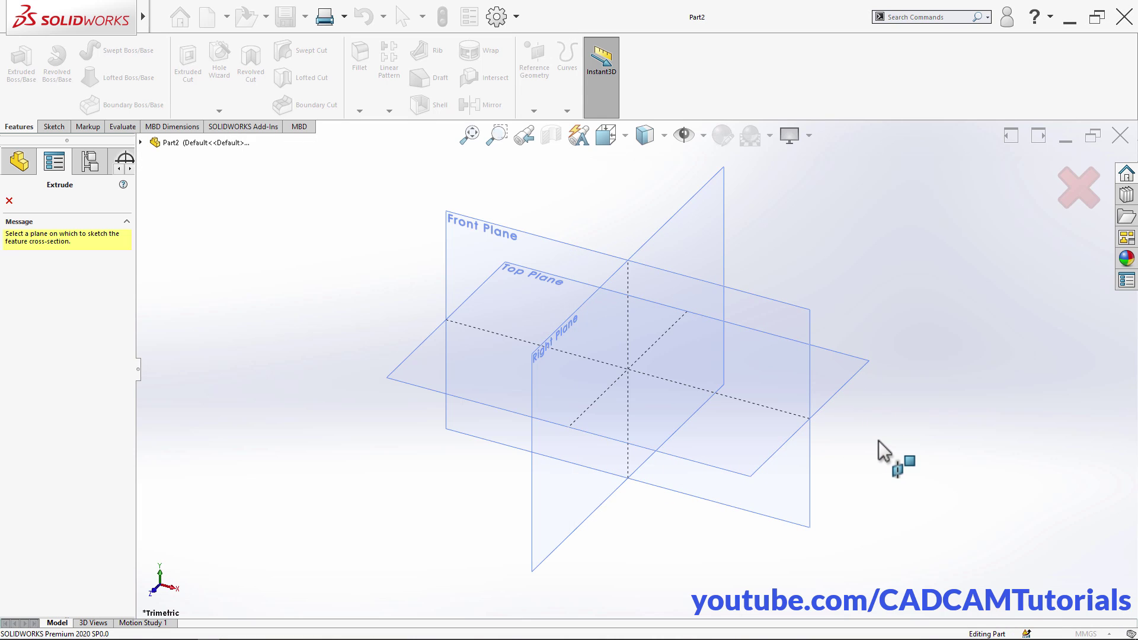
pyautogui.click(482, 392)
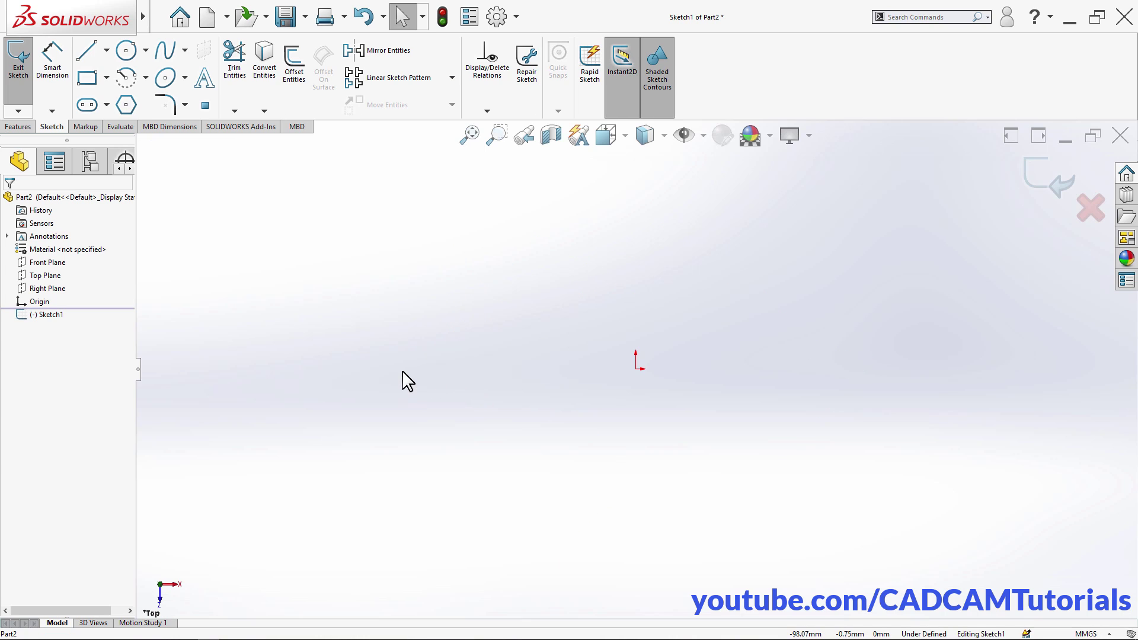
# Consult the reference drawing and sketch a center rectangle about 122 by 62 mm, centered on the origin
pyautogui.click(106, 79)
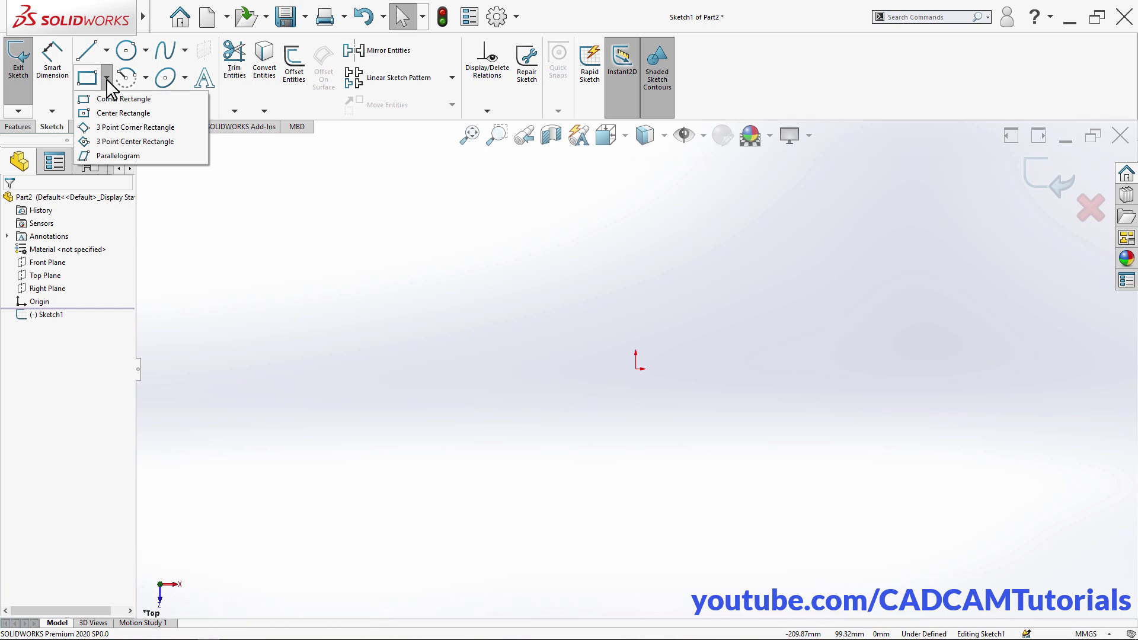
pyautogui.click(109, 112)
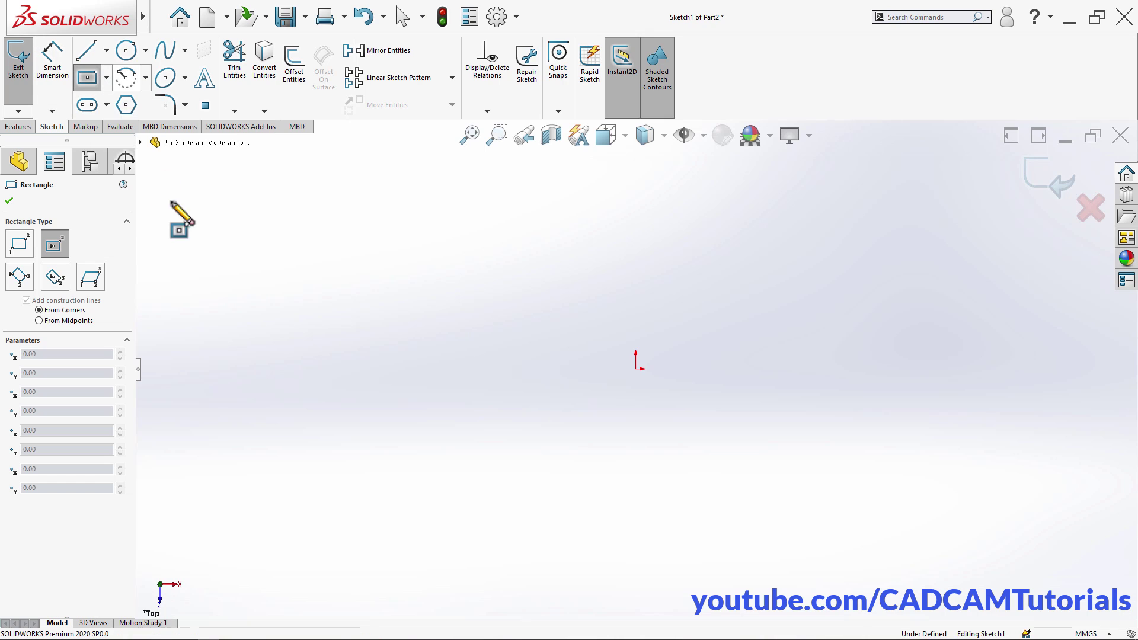
pyautogui.hotkey('alt', 'Tab')
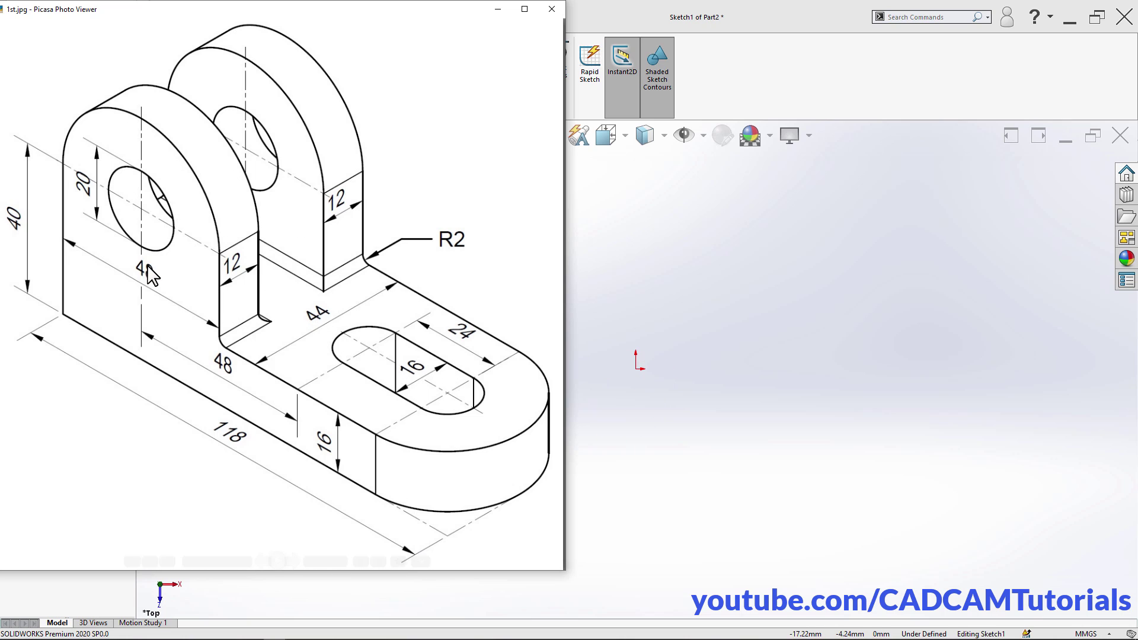
pyautogui.click(734, 83)
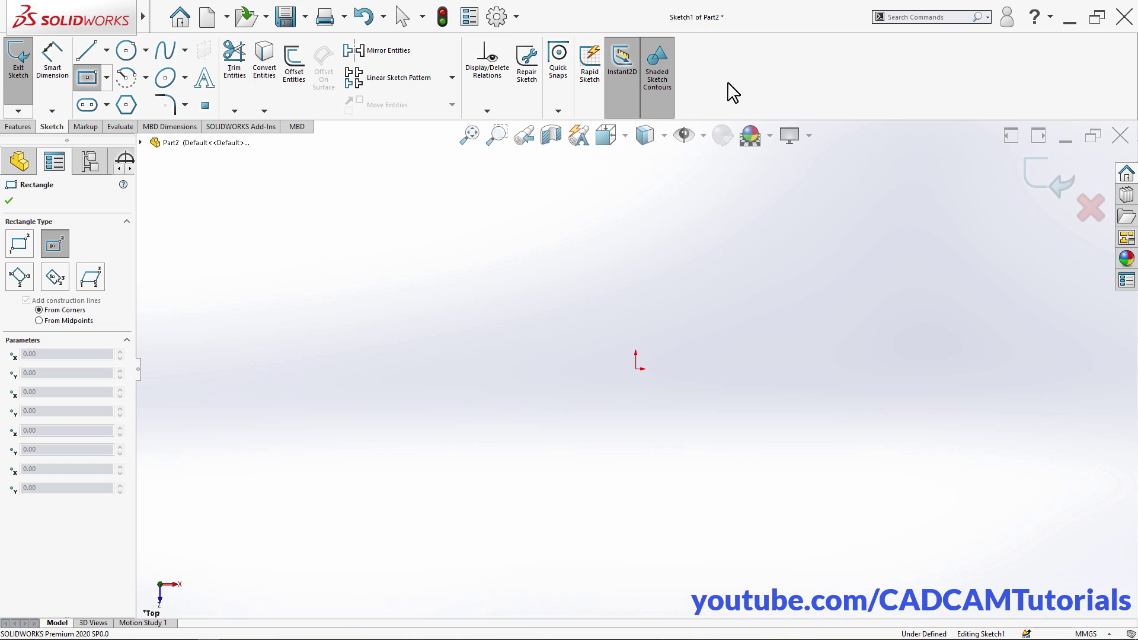
pyautogui.click(635, 369)
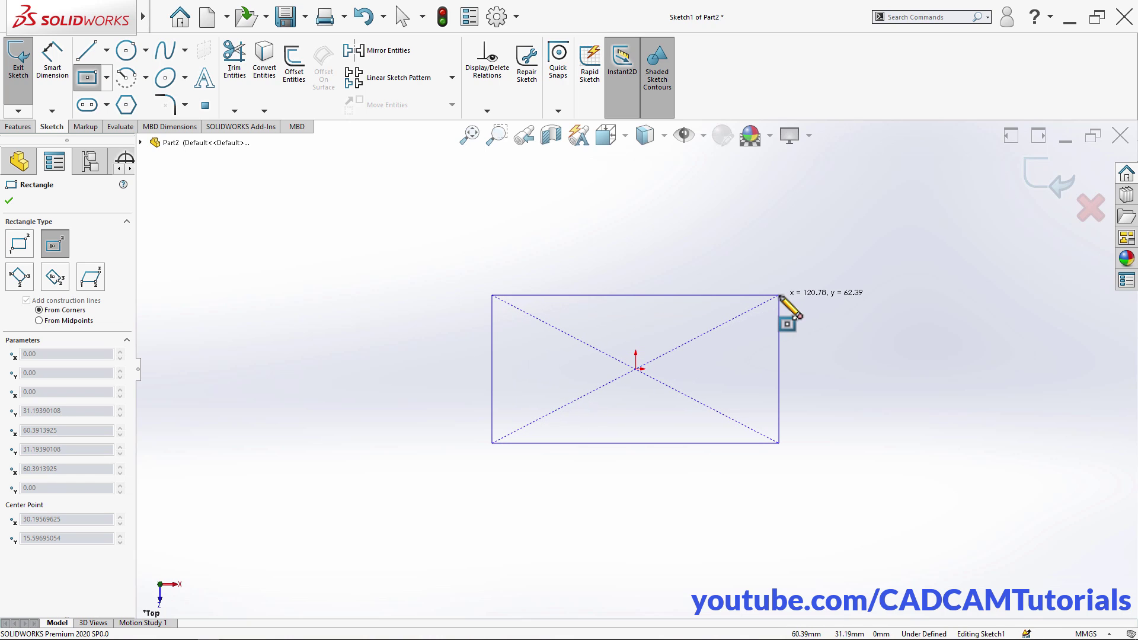
pyautogui.click(780, 296)
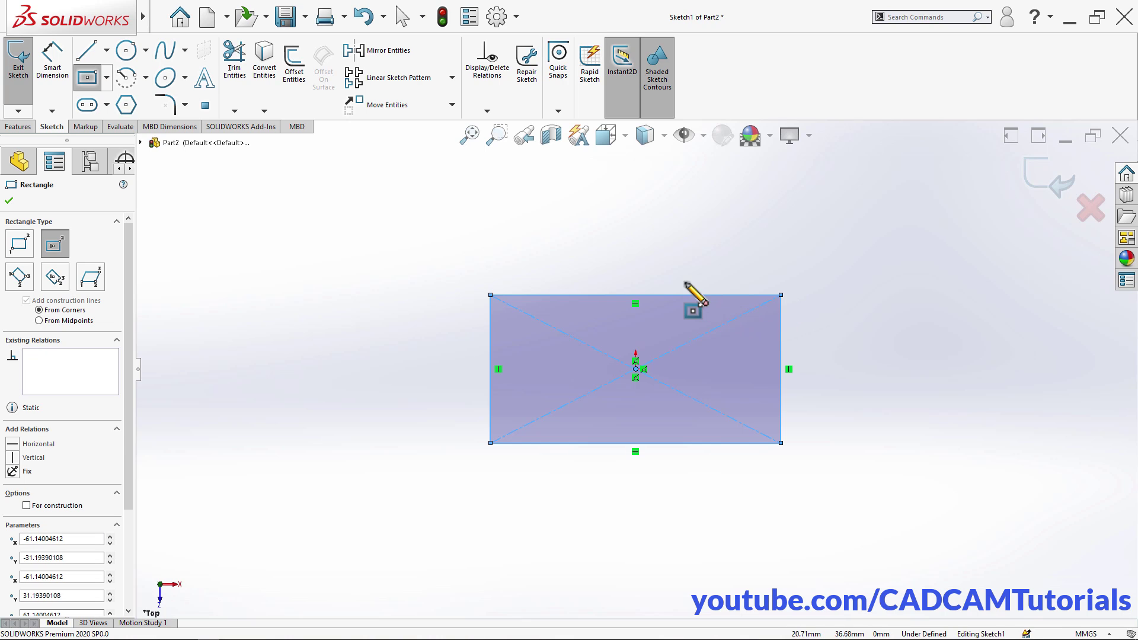
# Dimension the rectangle's horizontal length to 118 mm with Smart Dimension
pyautogui.click(56, 80)
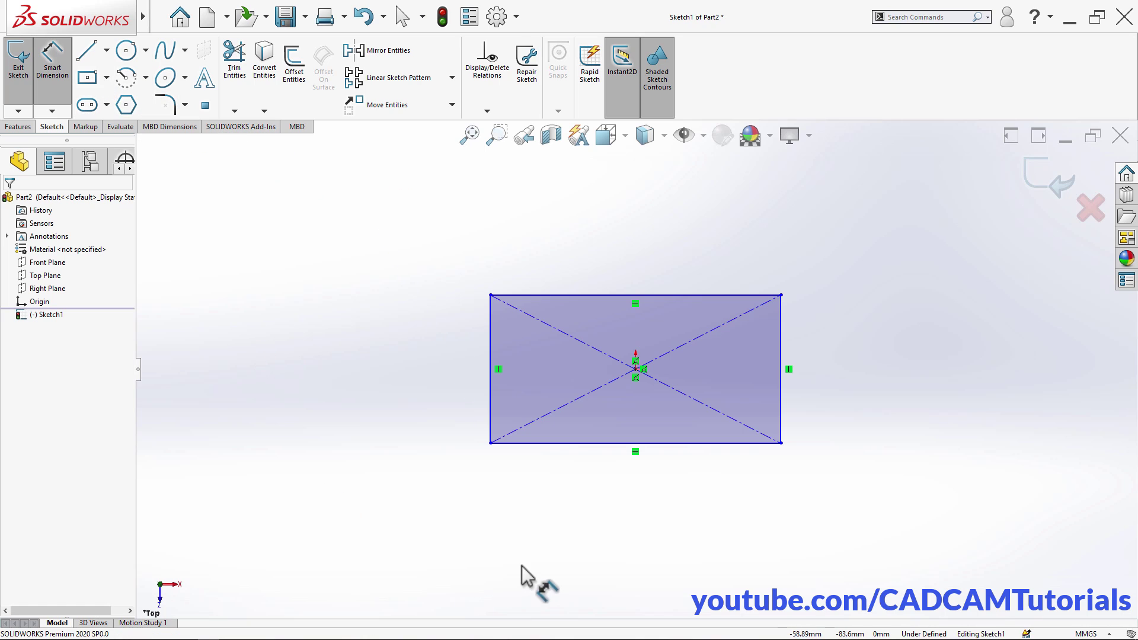
pyautogui.click(571, 448)
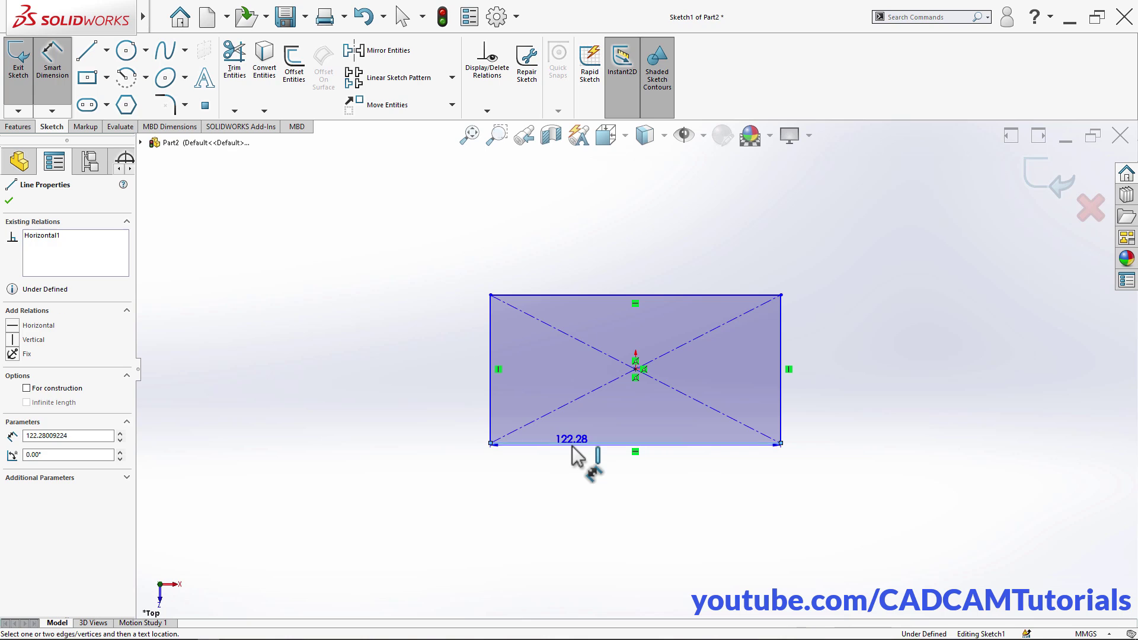
pyautogui.click(630, 481)
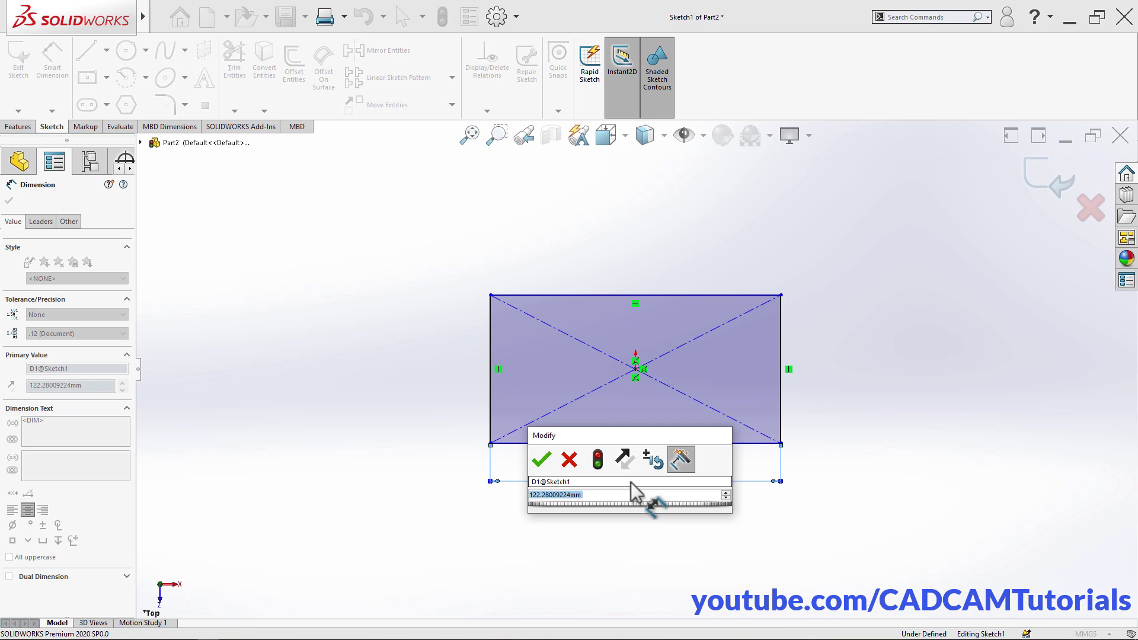
pyautogui.write('118')
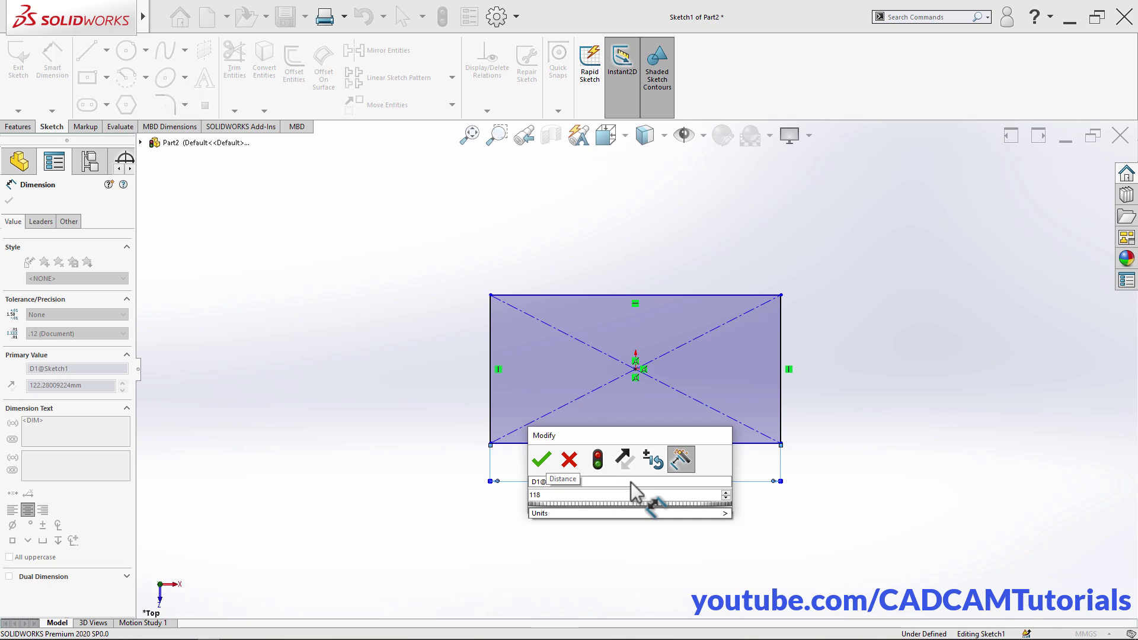
pyautogui.press('Return')
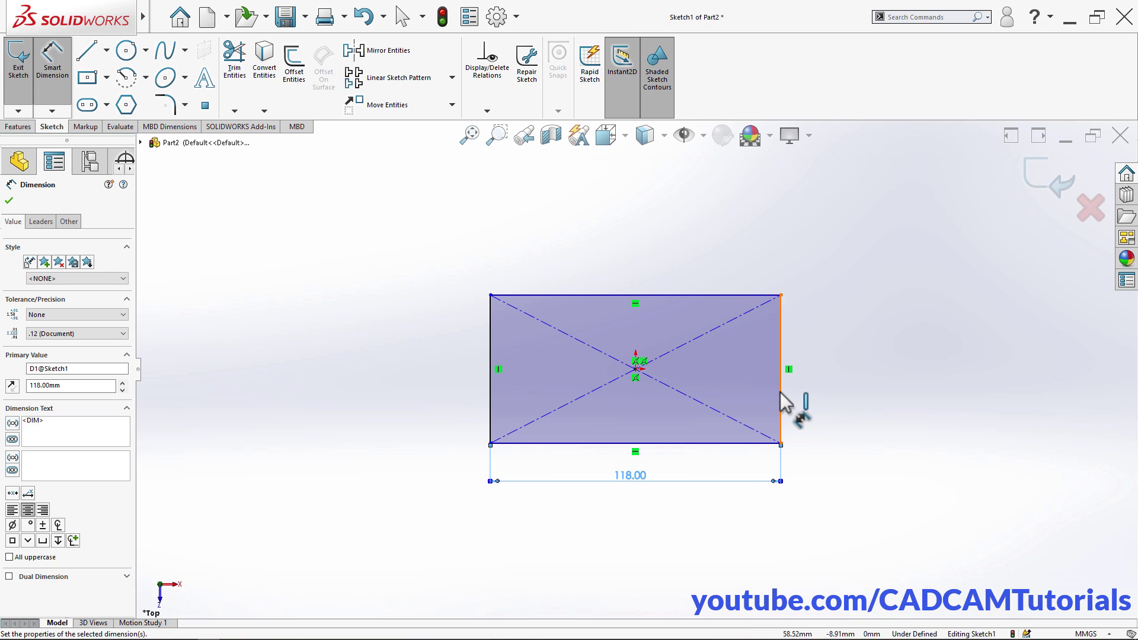
# Dimension the rectangle's vertical side to 44 mm and check the document's unit system
pyautogui.click(781, 394)
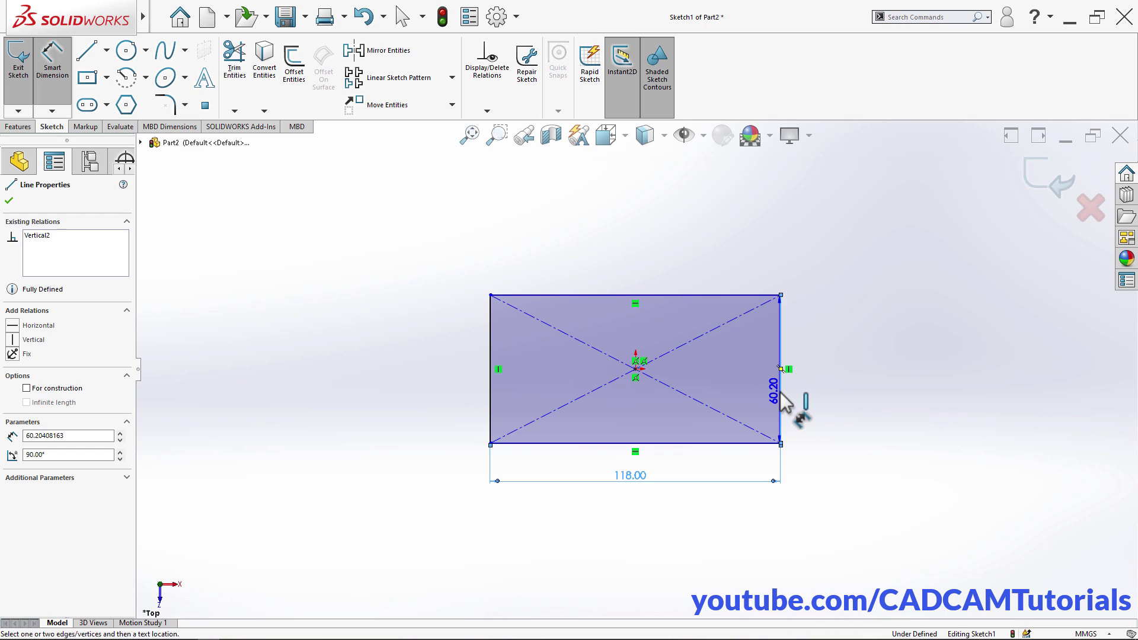
pyautogui.click(825, 379)
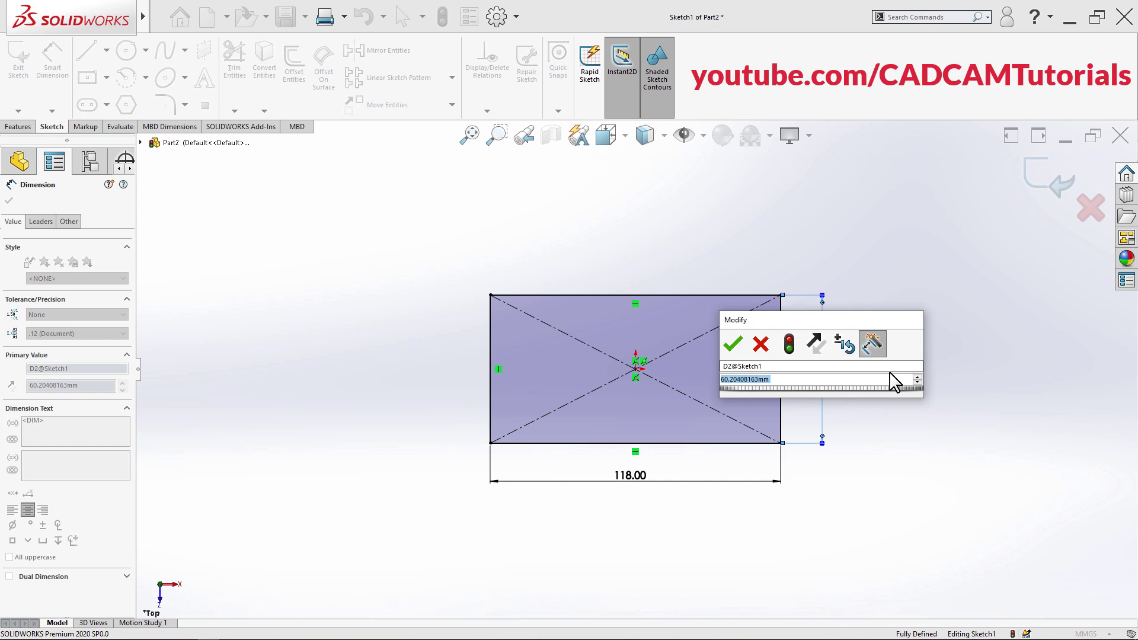
pyautogui.write('44')
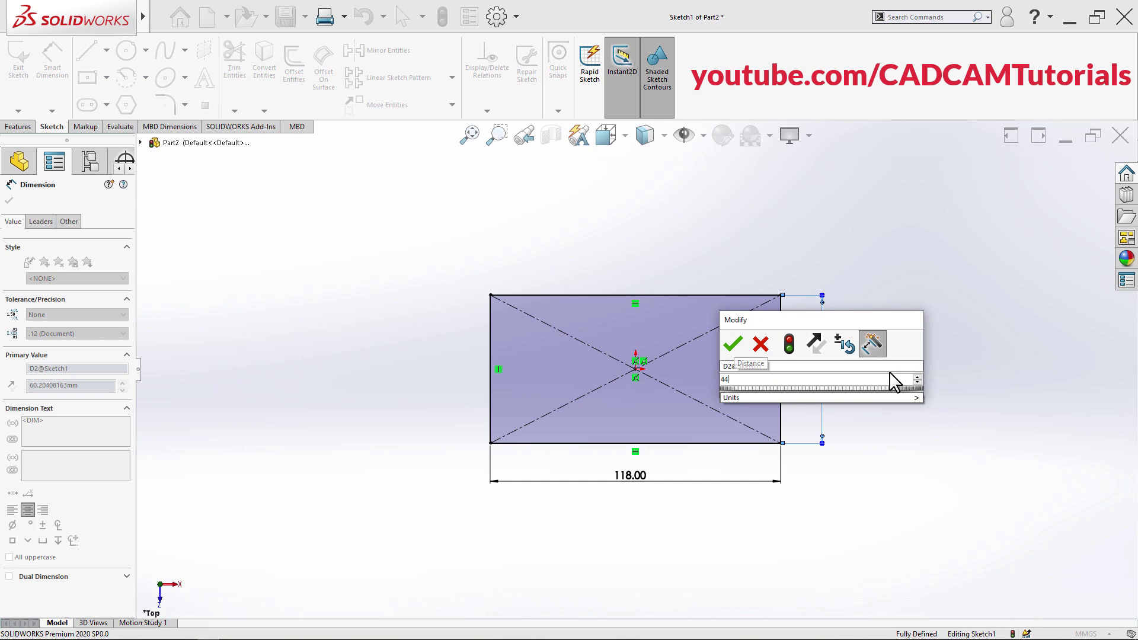
pyautogui.press('Return')
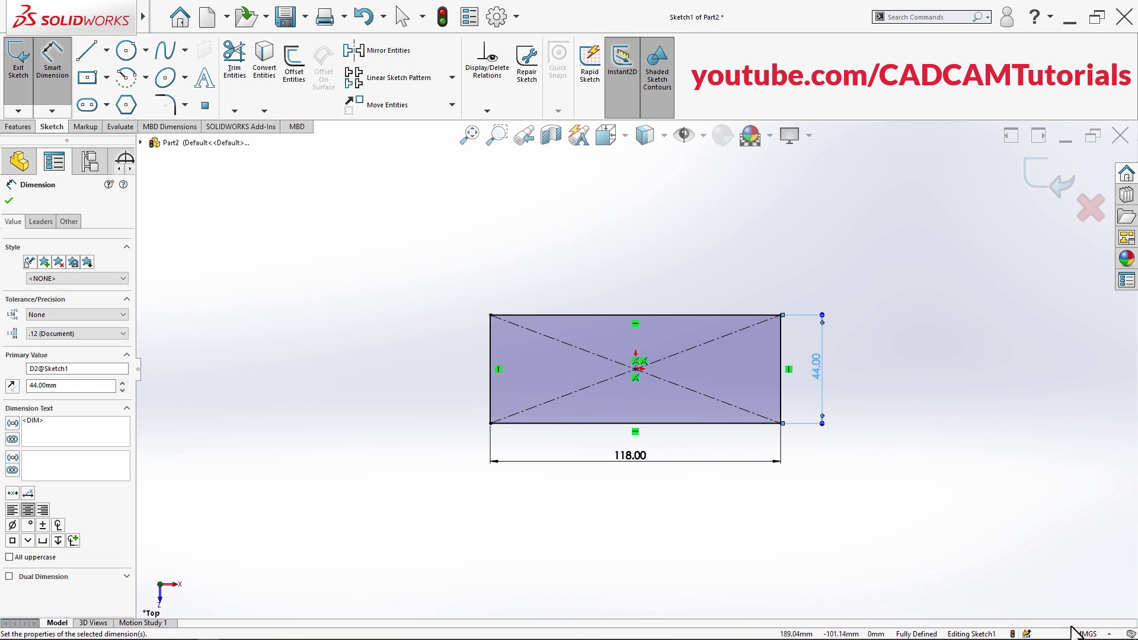
pyautogui.click(1110, 633)
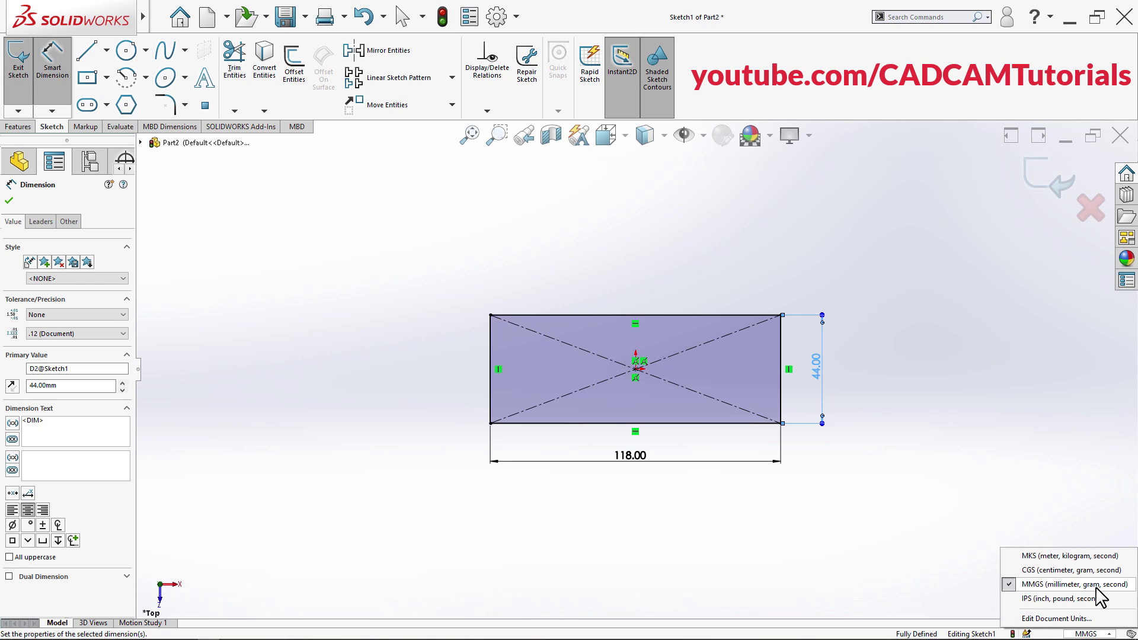
pyautogui.click(834, 473)
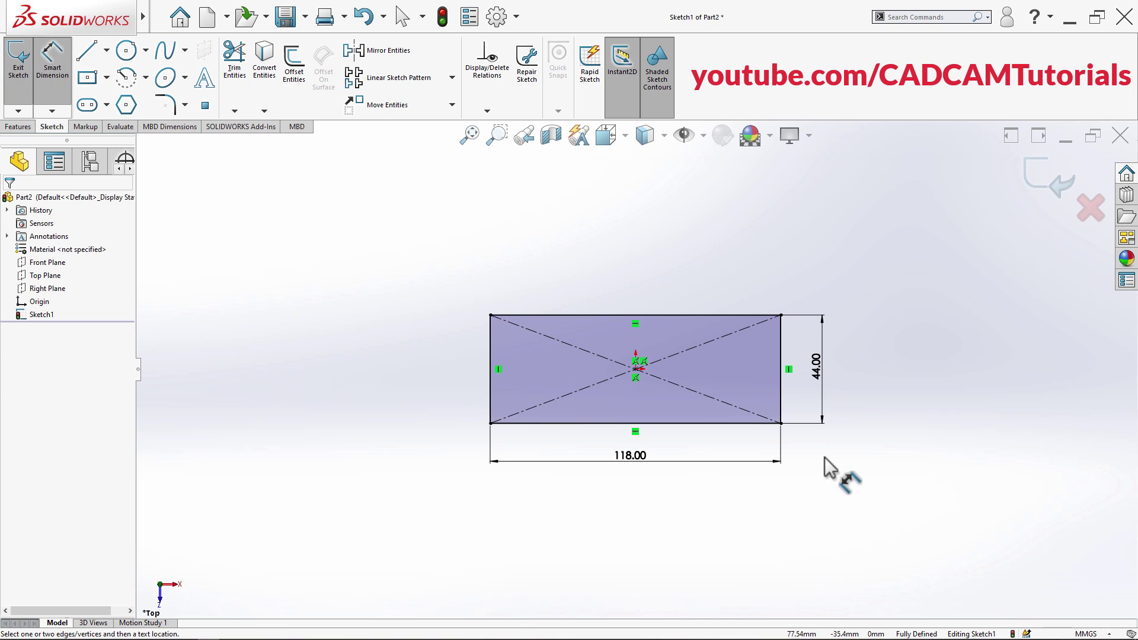
# Sketch a perimeter circle tangent to the rectangle's upper, right and lower sides, and exit the sketch
pyautogui.click(146, 51)
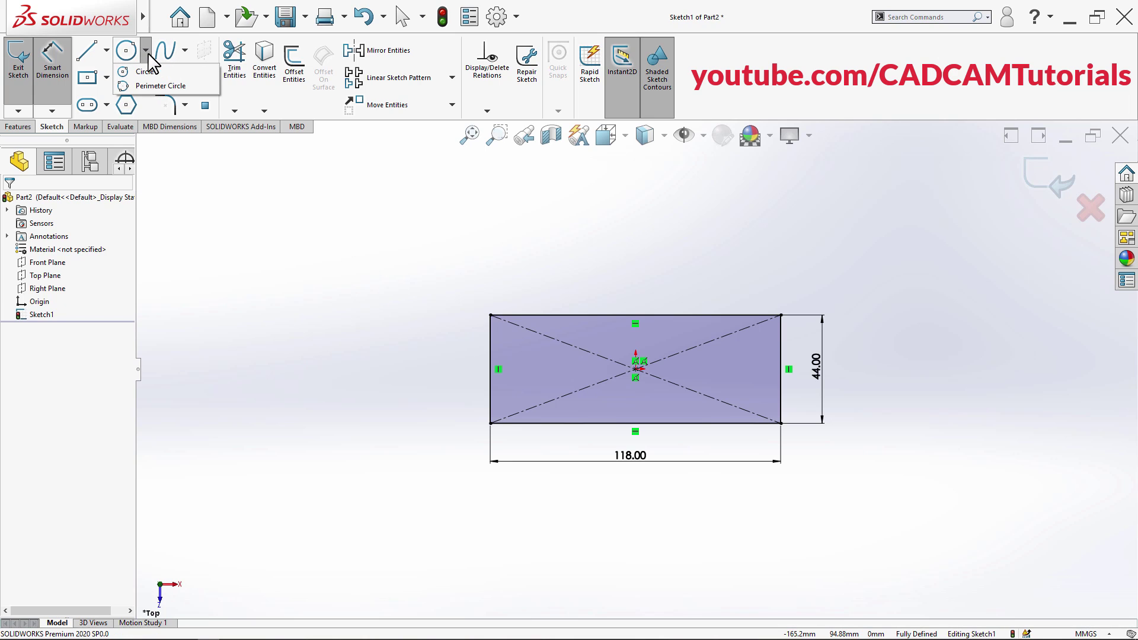
pyautogui.click(152, 86)
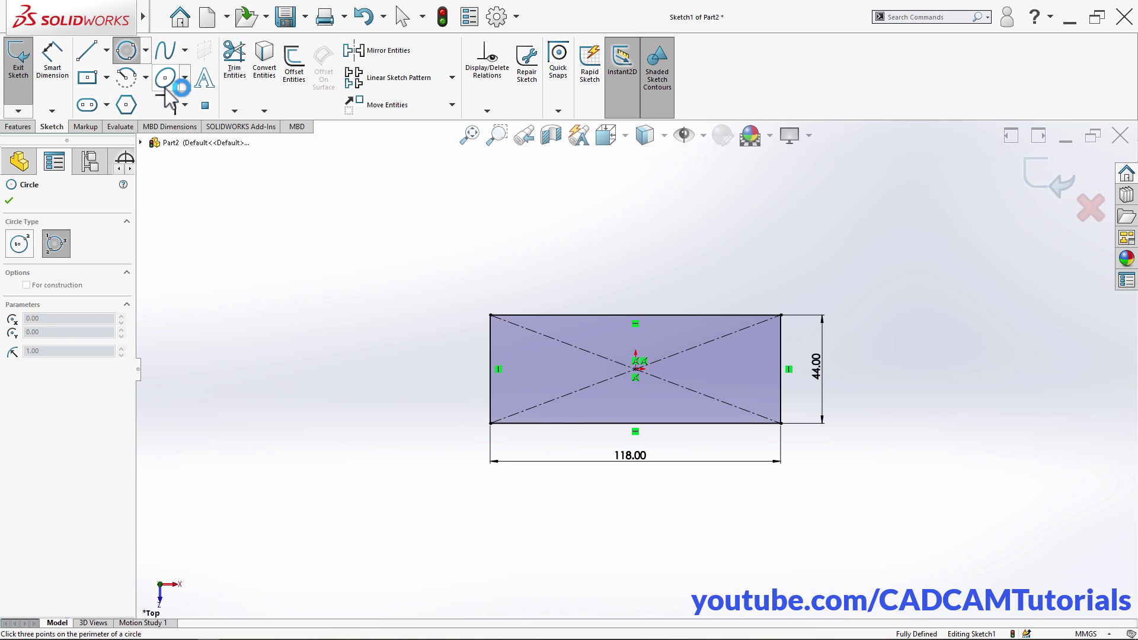
pyautogui.click(727, 316)
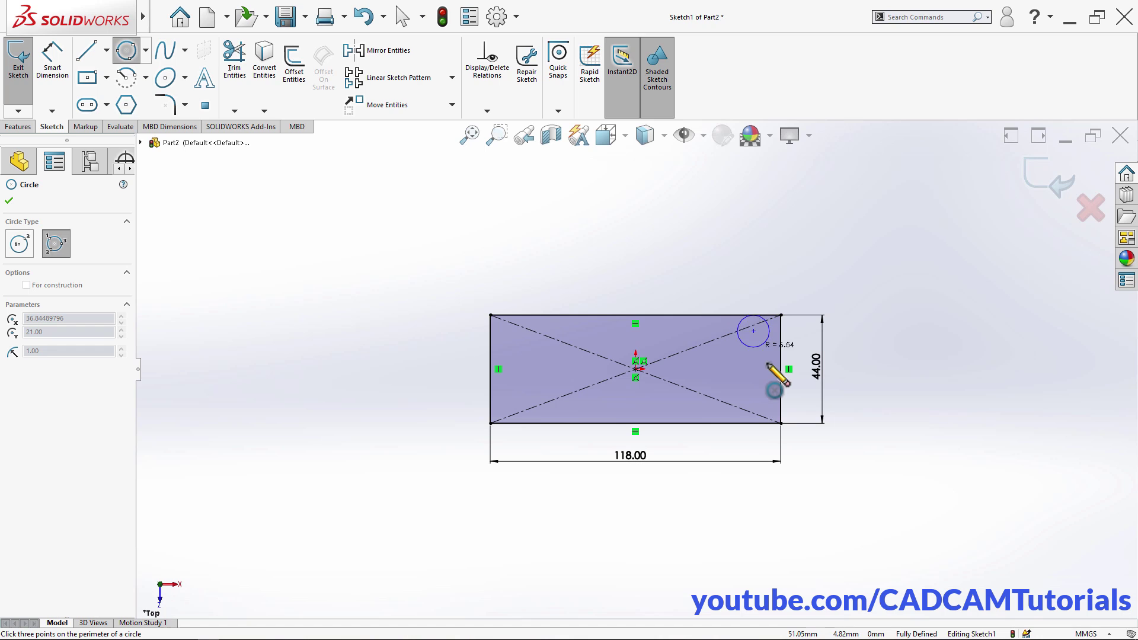
pyautogui.click(781, 374)
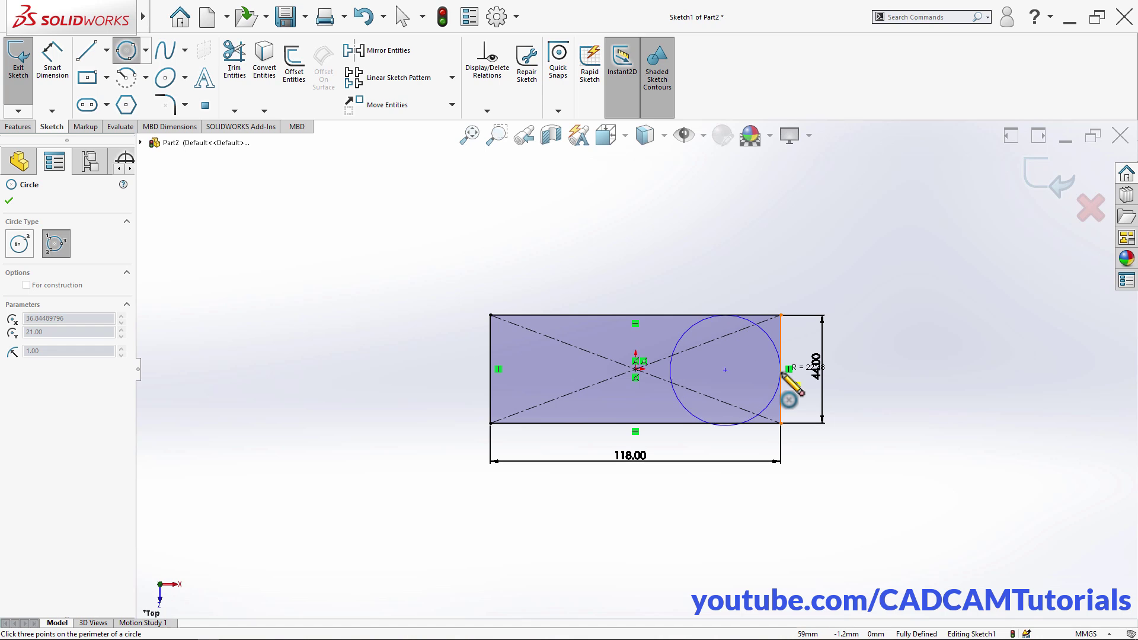
pyautogui.click(720, 423)
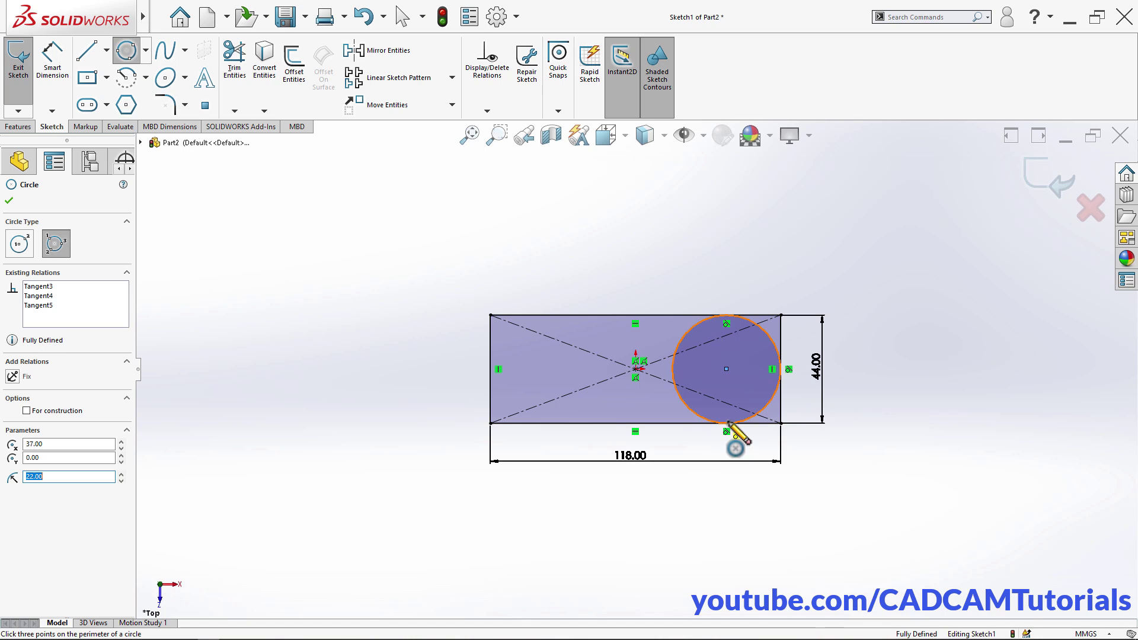
pyautogui.rightClick(855, 372)
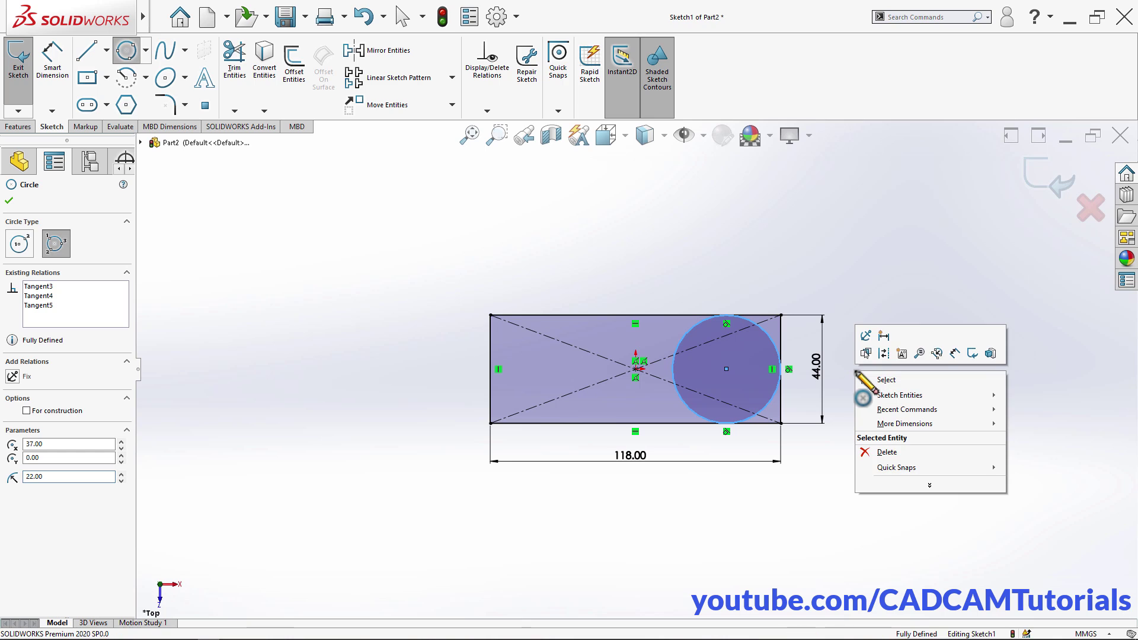
pyautogui.click(972, 353)
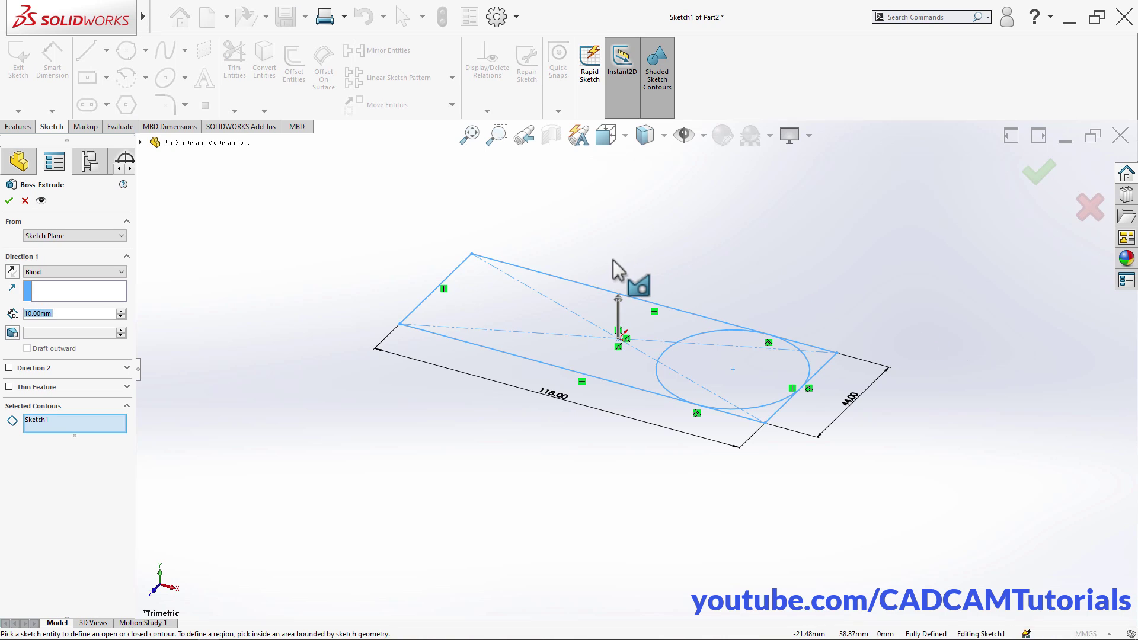
# Extrude the rectangle region outside the circle and the circle's own region together to a blind depth of 16 mm
pyautogui.click(551, 320)
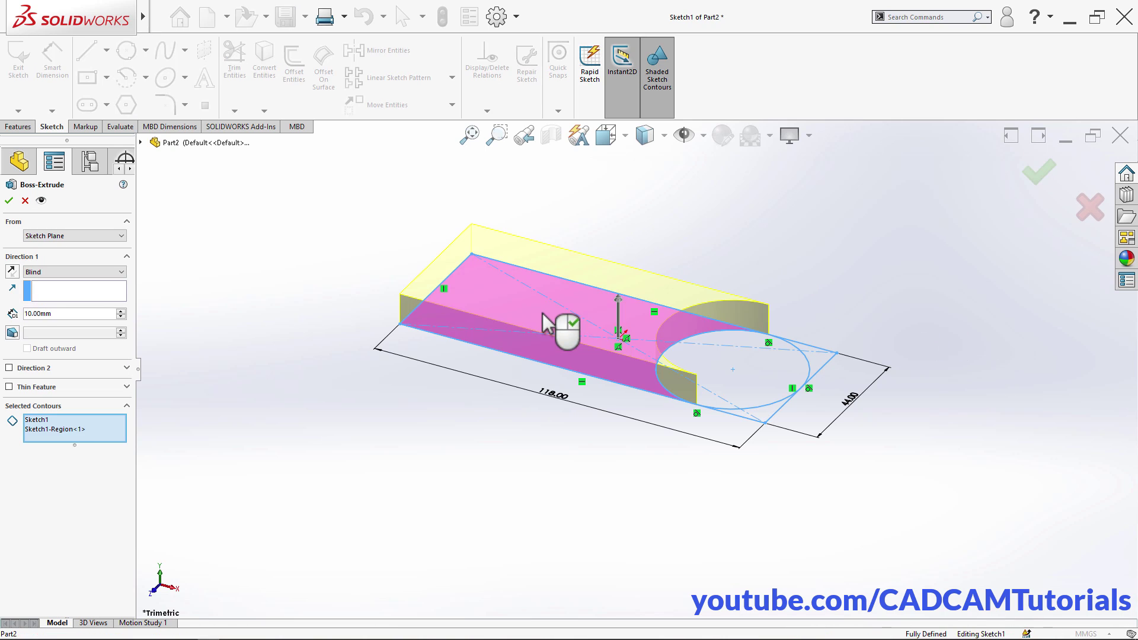
pyautogui.click(717, 355)
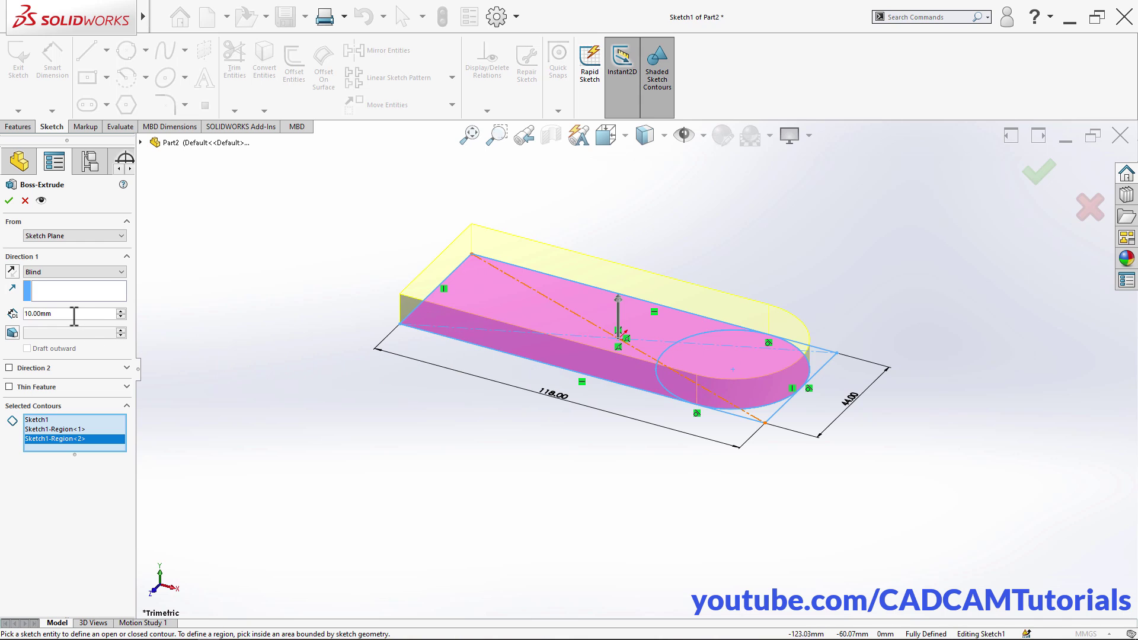
pyautogui.write('16')
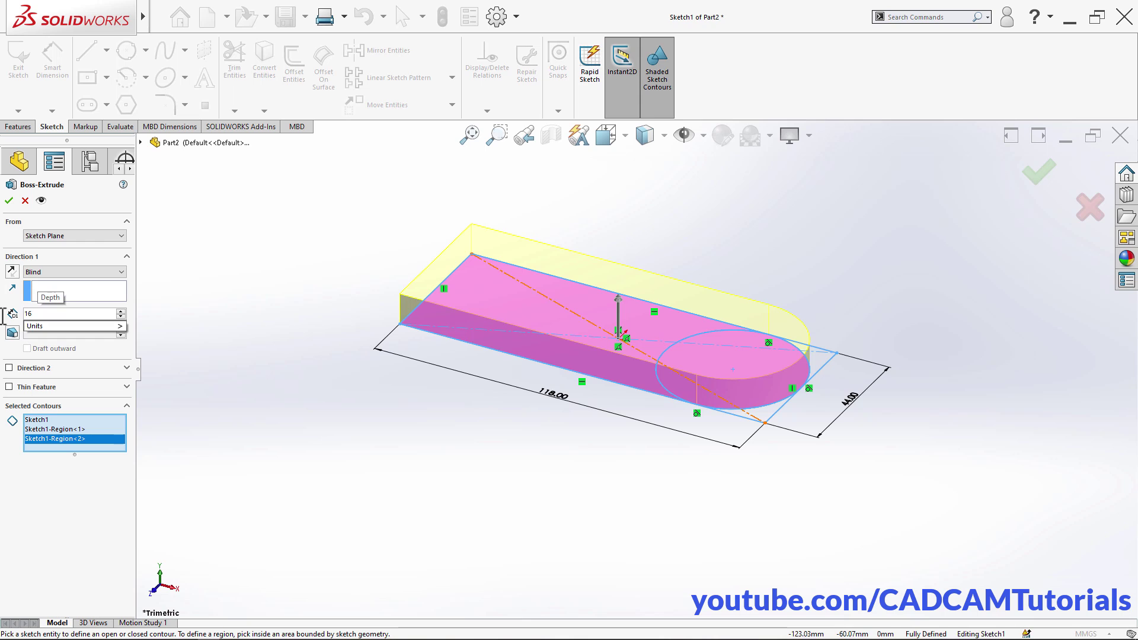
pyautogui.press('Return')
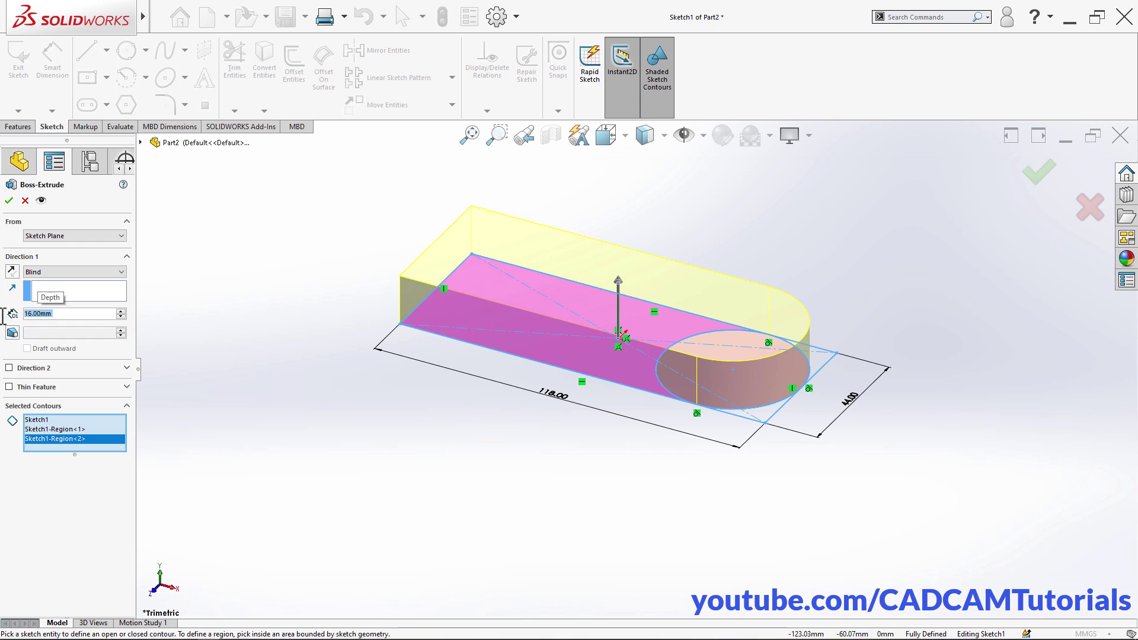
pyautogui.click(9, 201)
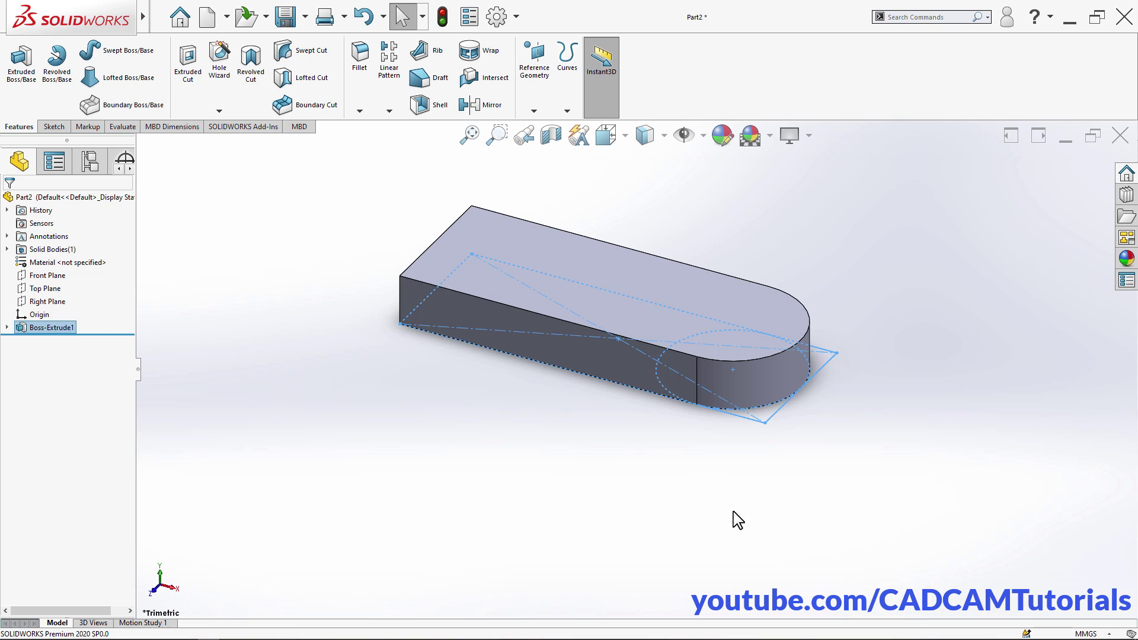
pyautogui.click(760, 489)
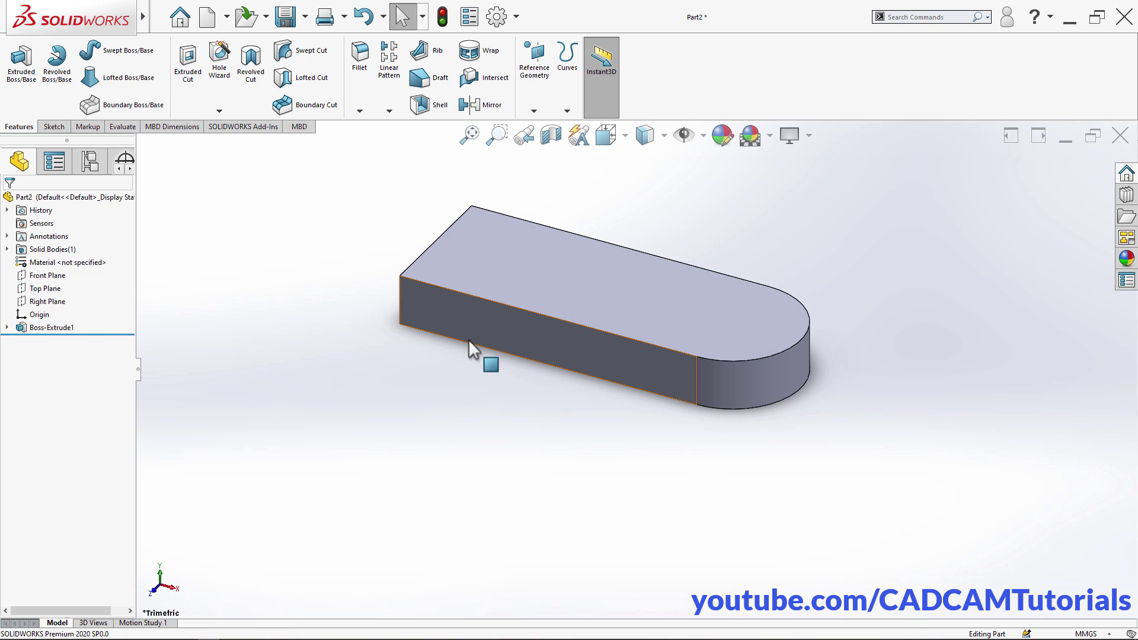
# Consult the reference drawing for the slot, and start an Extruded Cut sketch on the base's upper face, viewed normal to it
pyautogui.hotkey('alt', 'Tab')
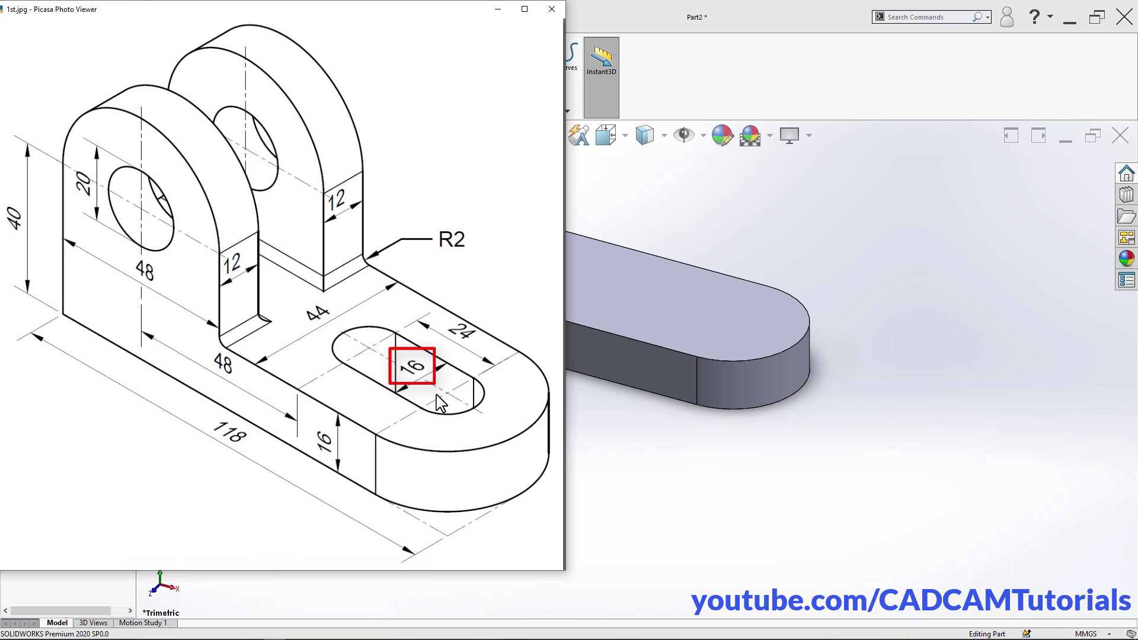
pyautogui.click(607, 420)
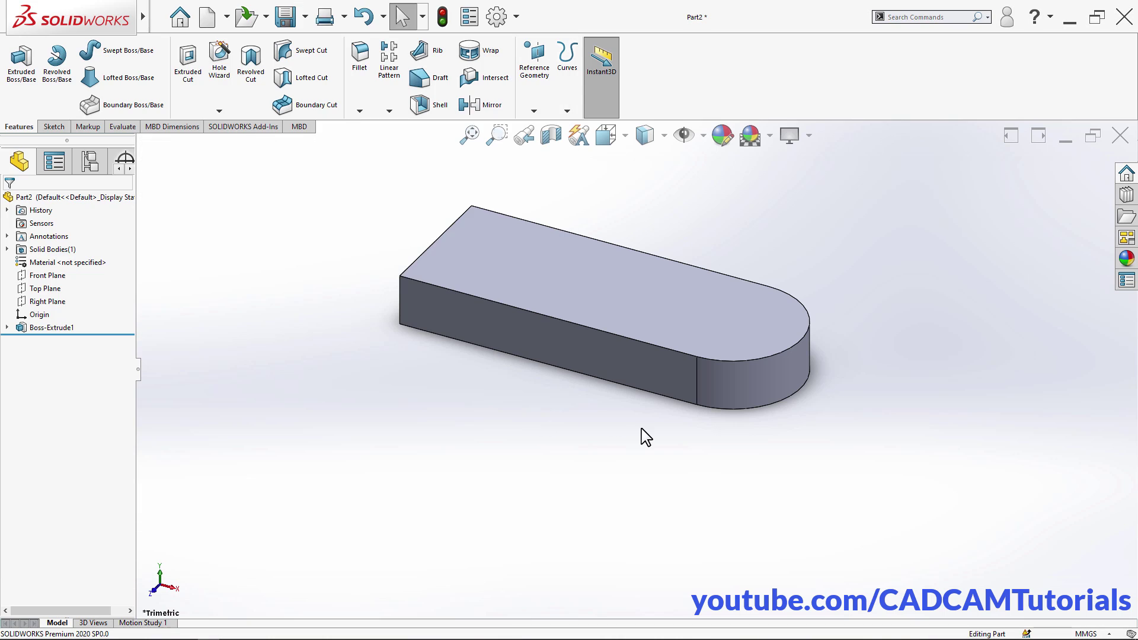
pyautogui.click(195, 87)
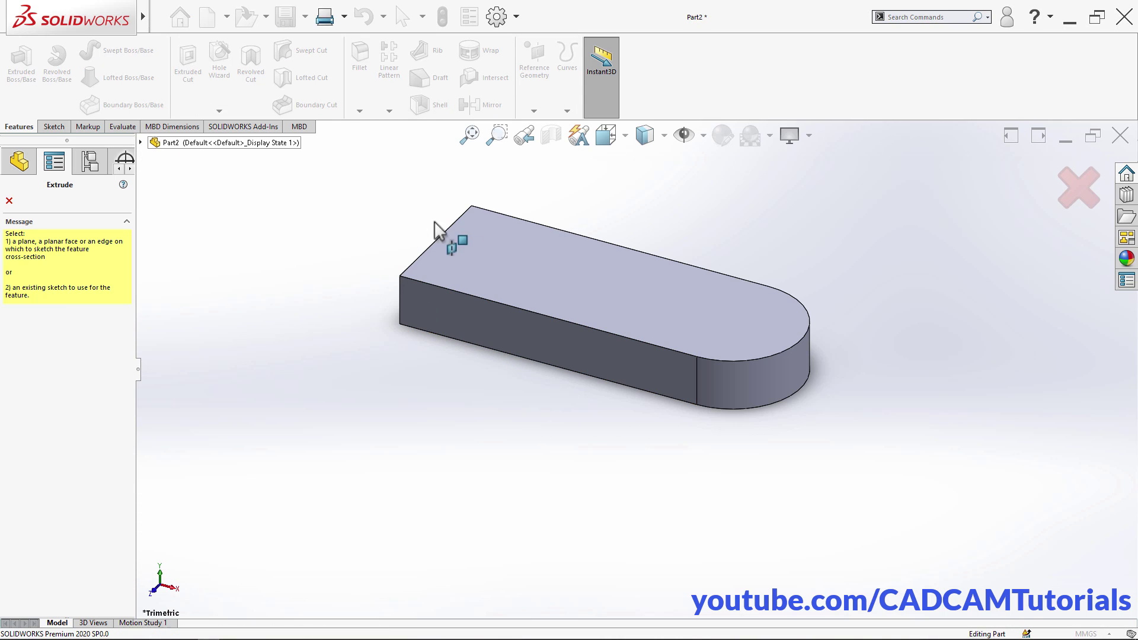
pyautogui.click(639, 301)
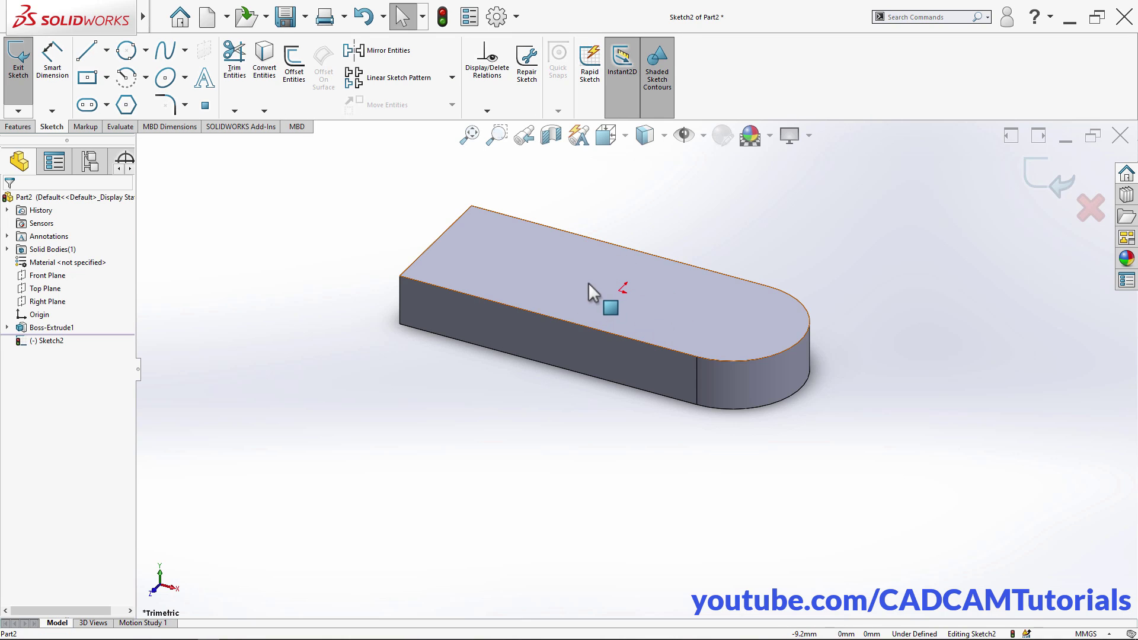
pyautogui.click(53, 341)
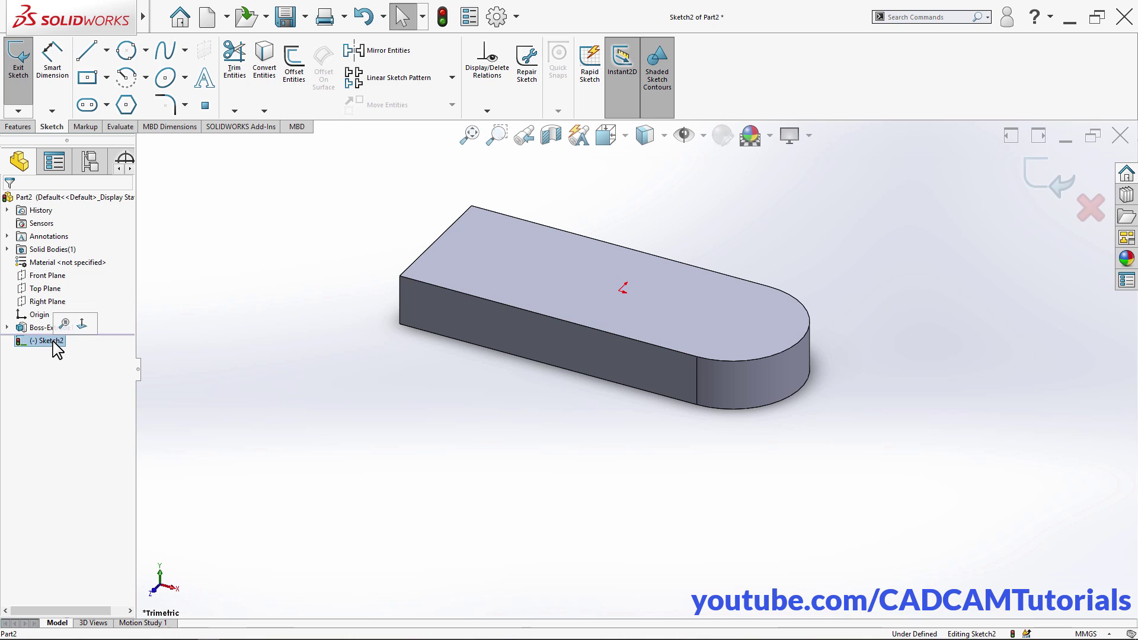
pyautogui.click(82, 327)
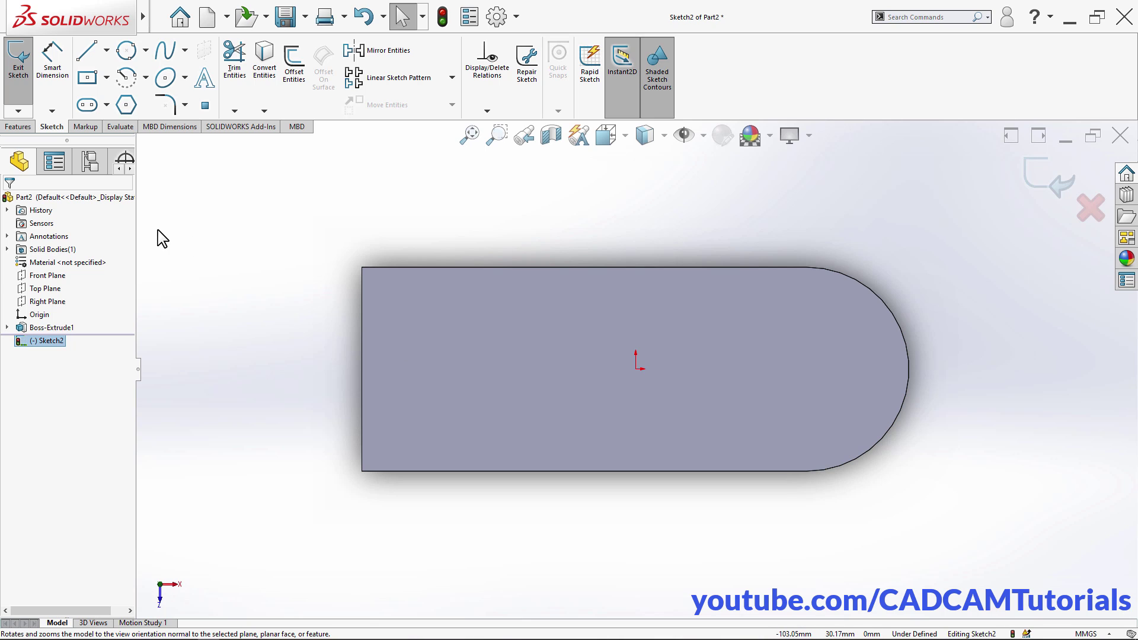
# Sketch a straight slot from the rounded end's arc center horizontally toward the origin, about 20.5 mm between centers and 13.3 mm wide
pyautogui.click(88, 107)
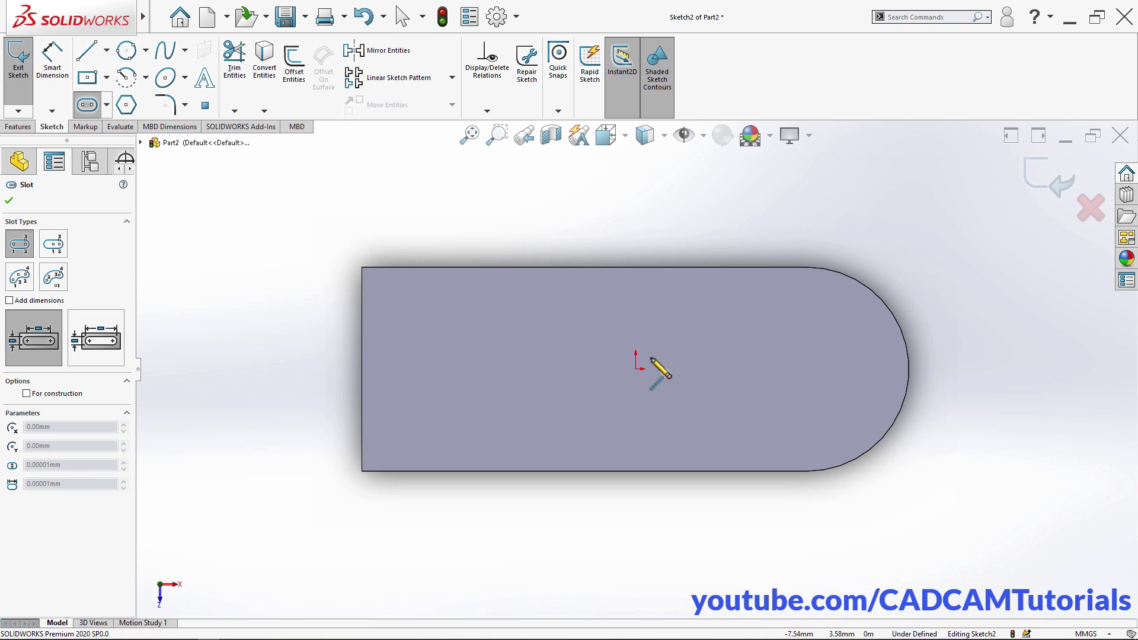
pyautogui.click(806, 369)
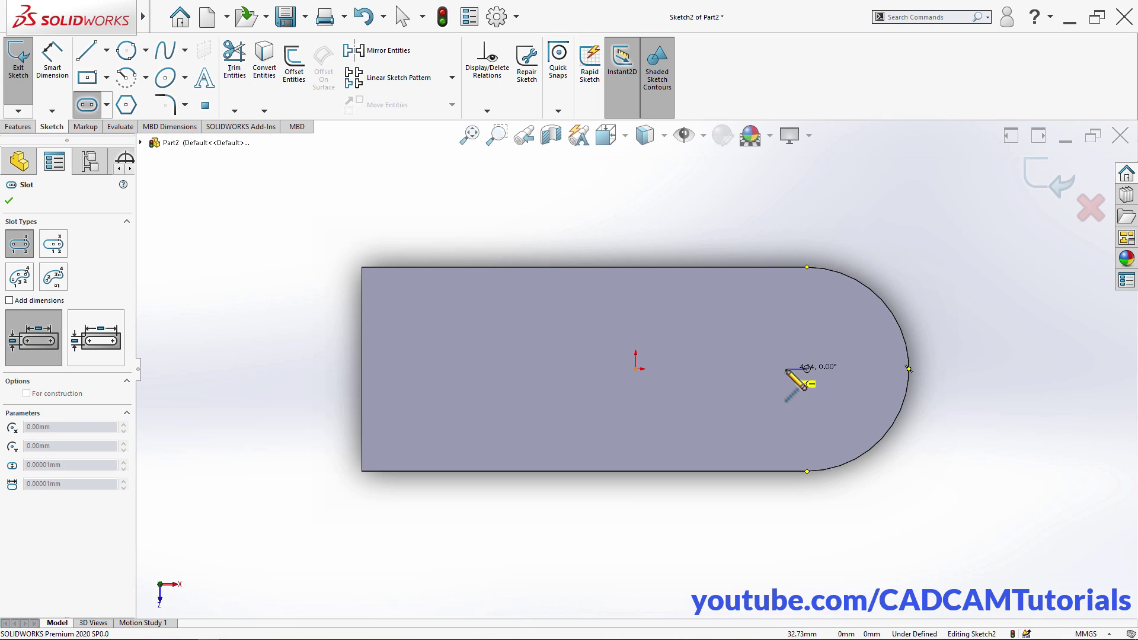
pyautogui.click(713, 370)
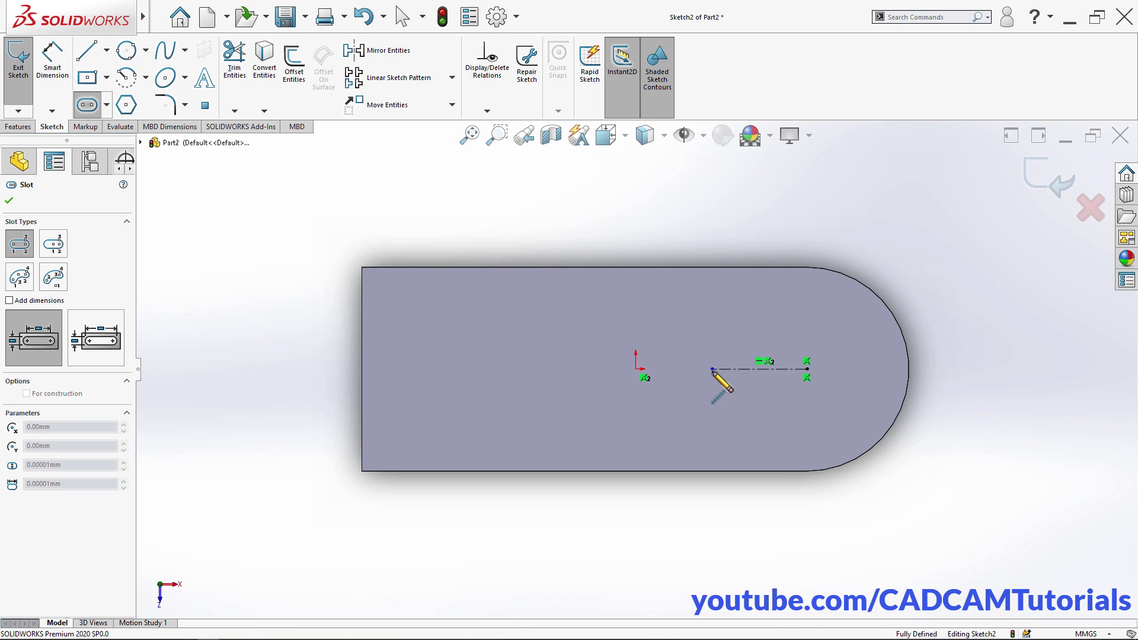
pyautogui.click(685, 398)
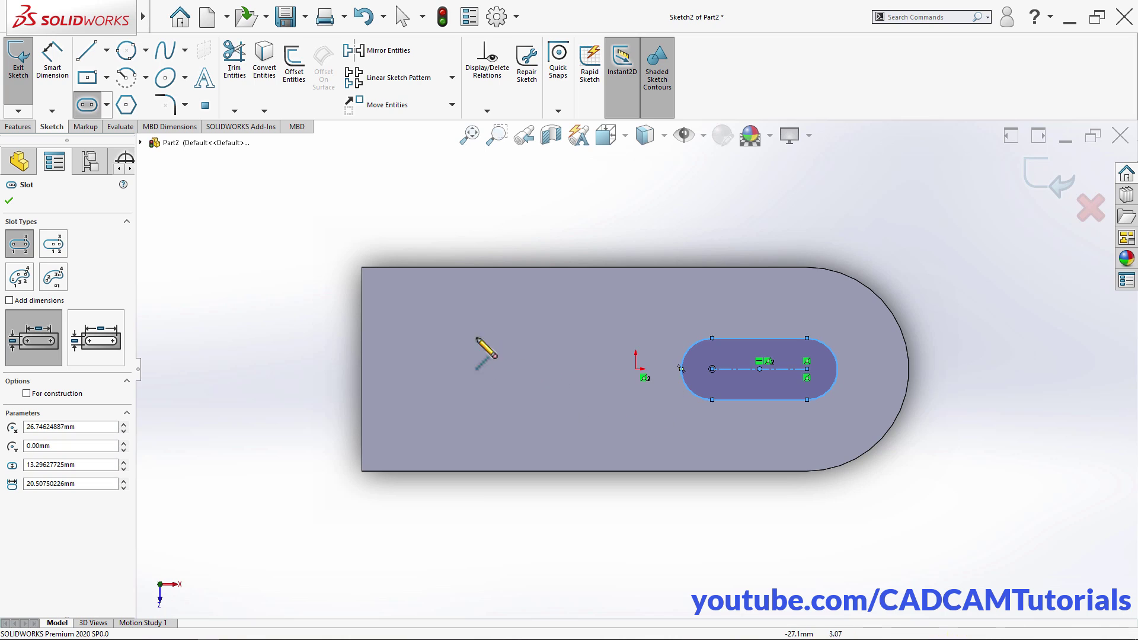
# Dimension the slot's center-to-center length to 24 mm with Smart Dimension
pyautogui.click(53, 69)
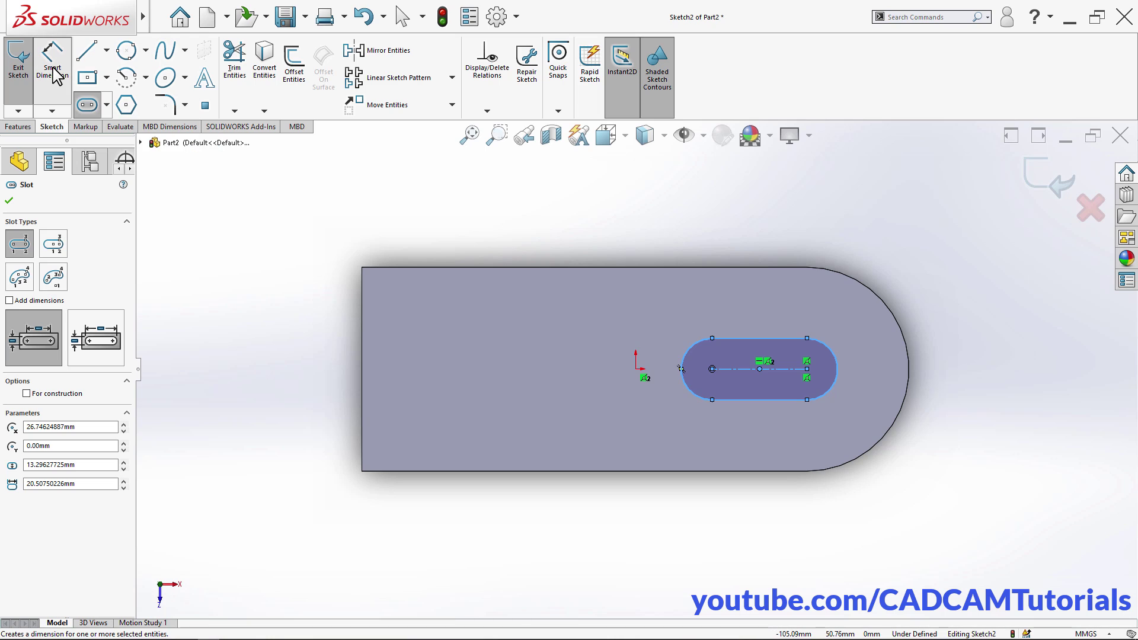
pyautogui.click(746, 368)
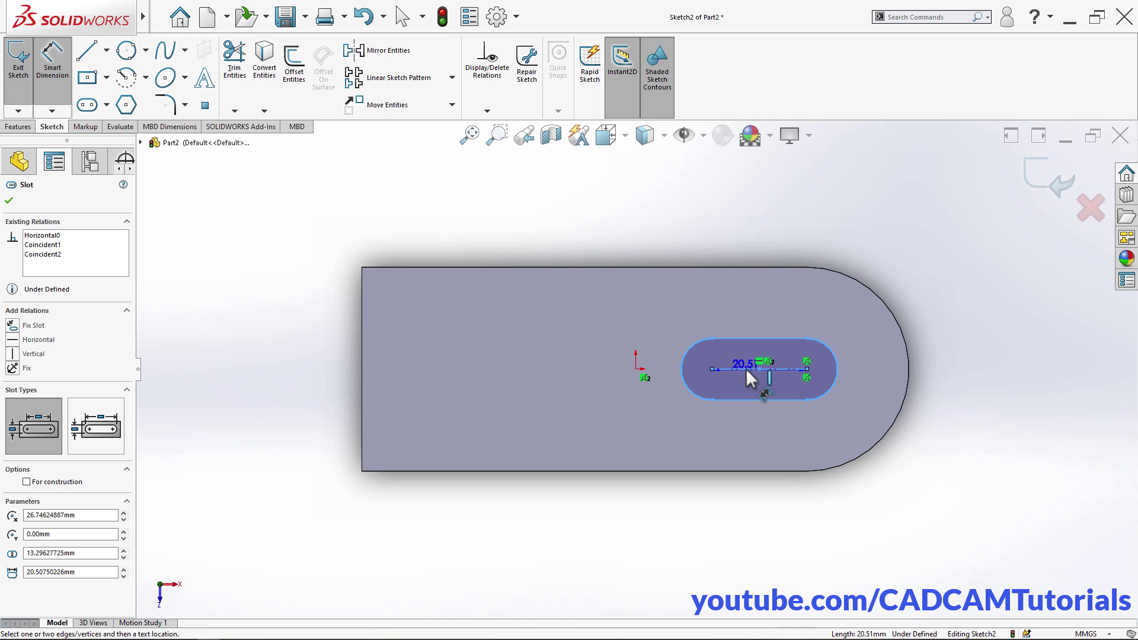
pyautogui.click(761, 327)
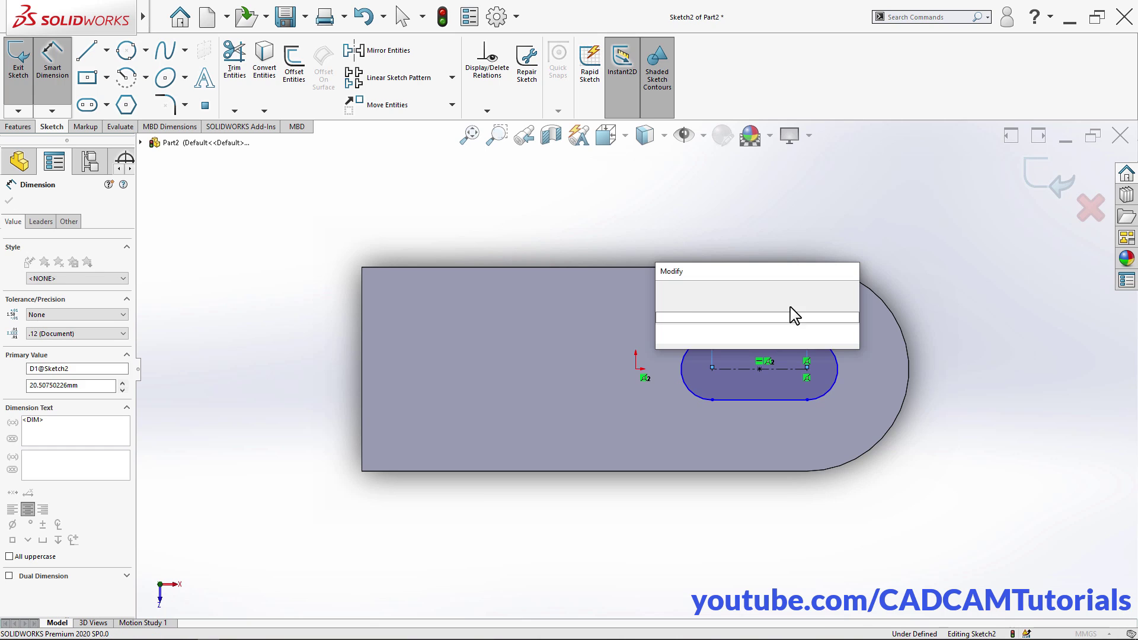
pyautogui.write('2')
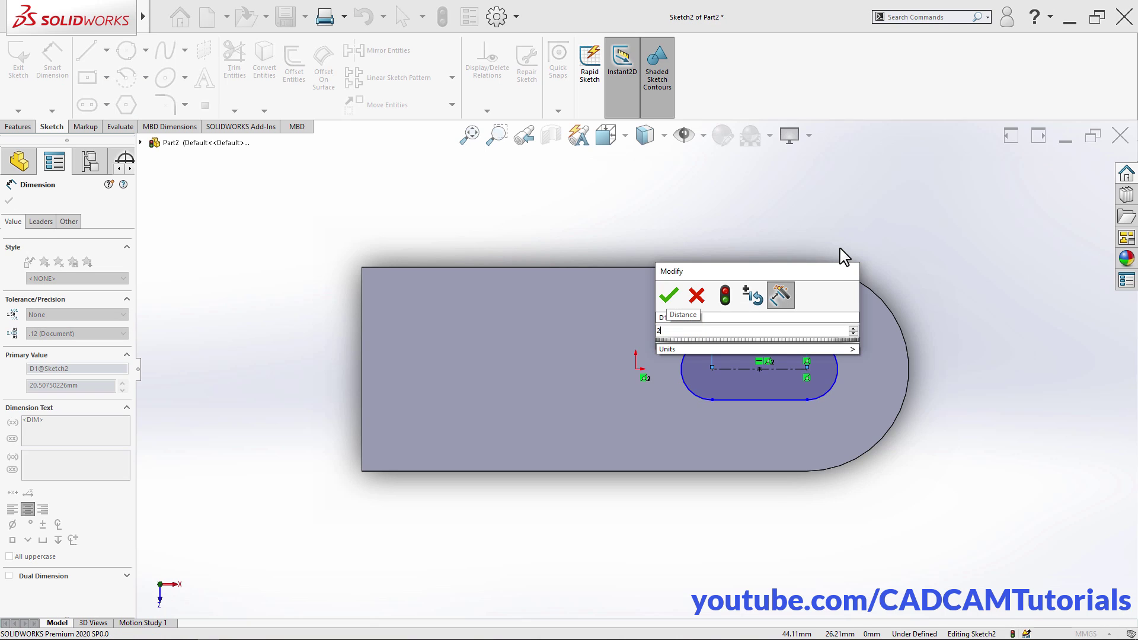
pyautogui.write('4')
pyautogui.press('Return')
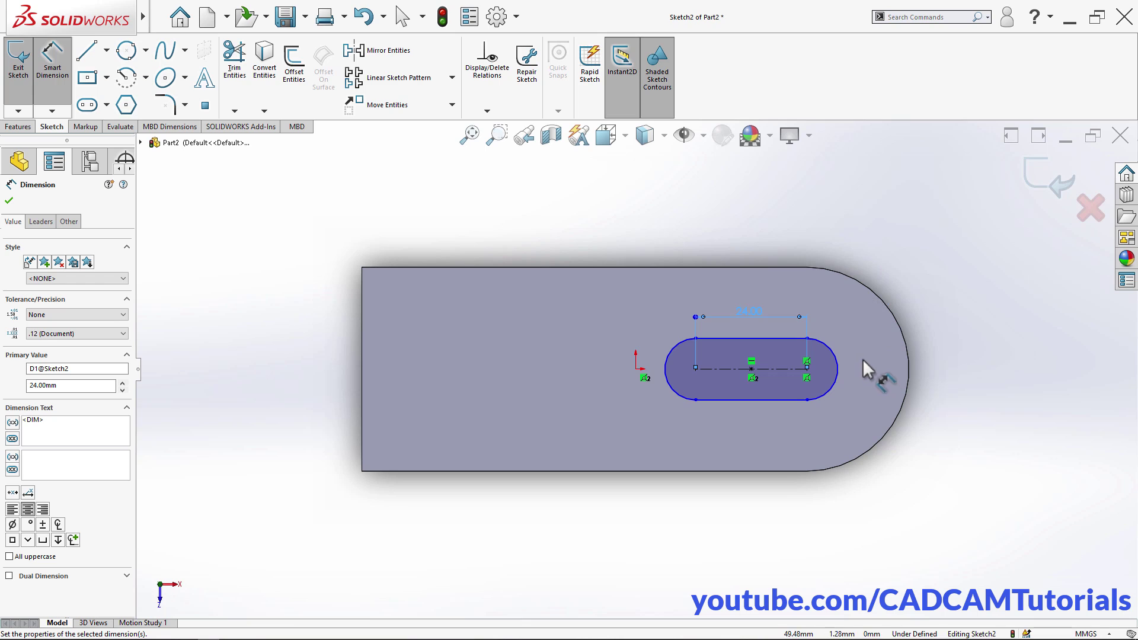
# Dimension the slot's end arc to a radius of 8 mm
pyautogui.click(837, 363)
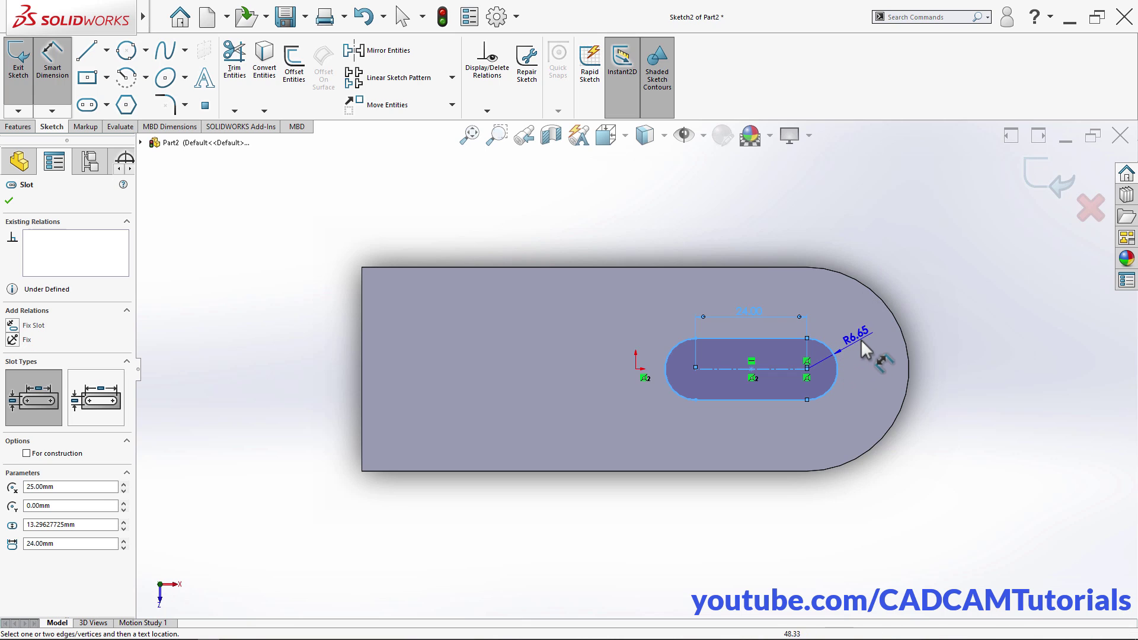
pyautogui.click(868, 337)
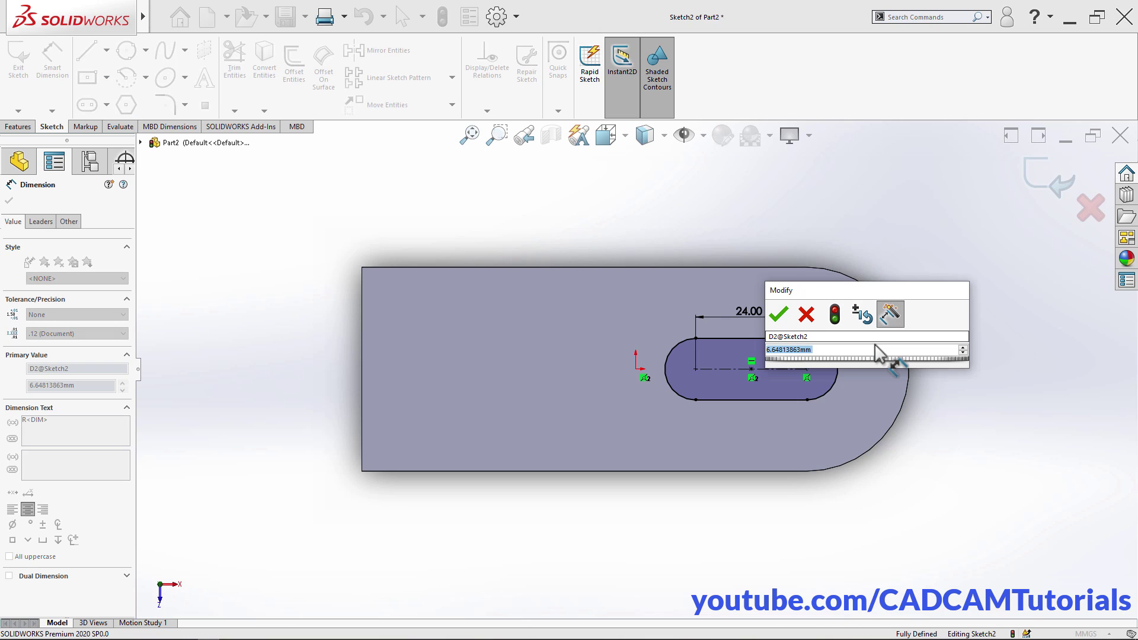
pyautogui.write('8')
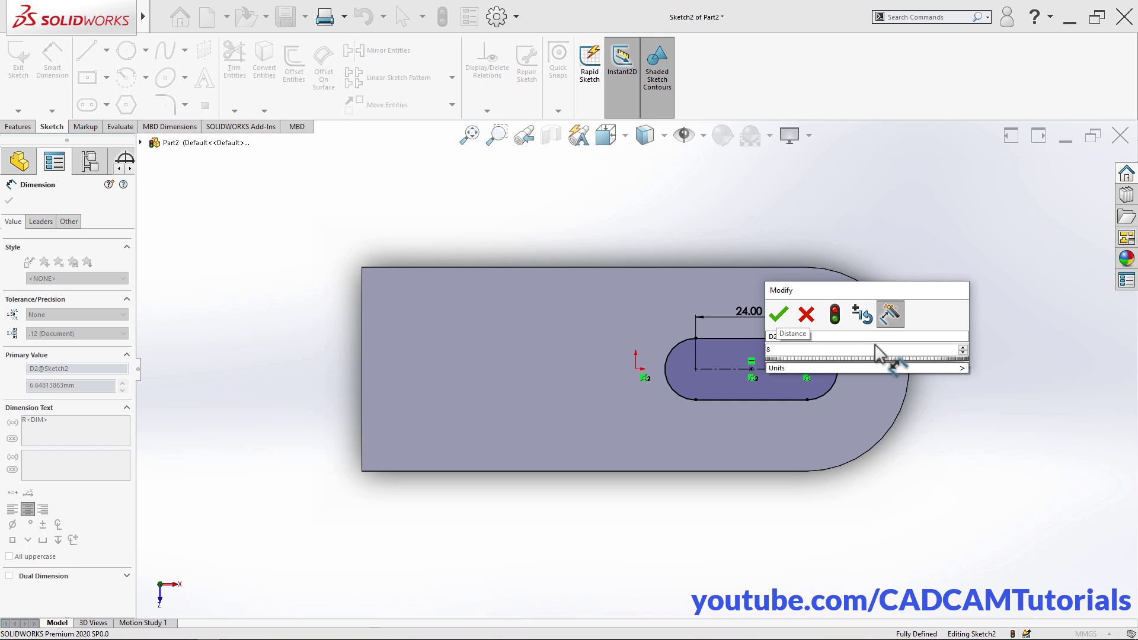
pyautogui.press('Return')
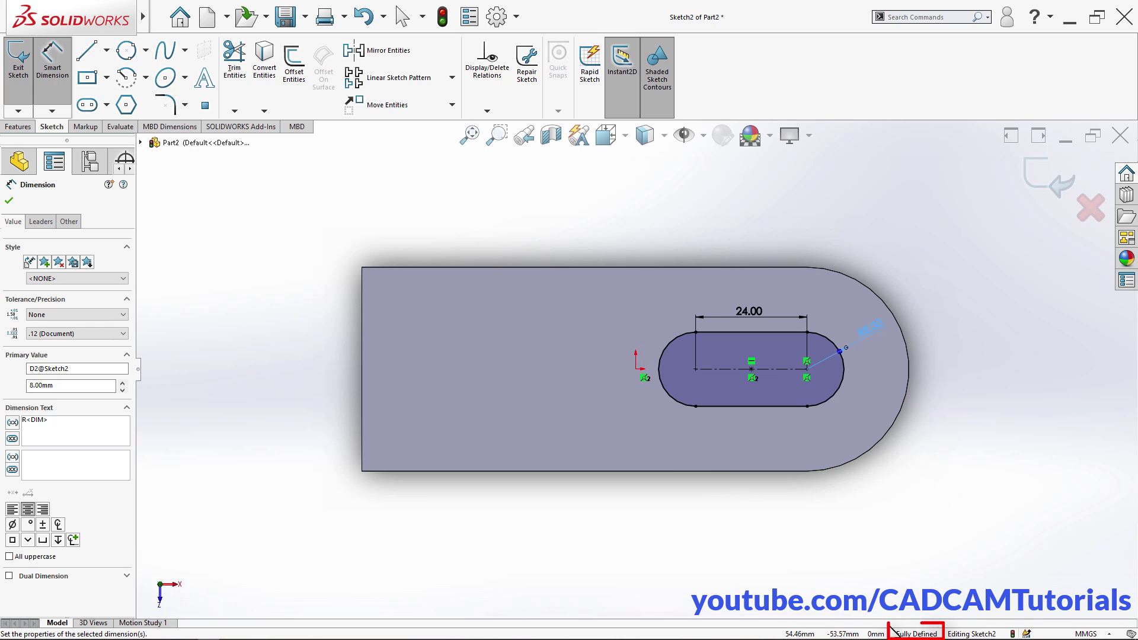
# Finish the slot sketch, cut it with a blind depth of 16 mm through the base, and show the part isometrically
pyautogui.rightClick(945, 270)
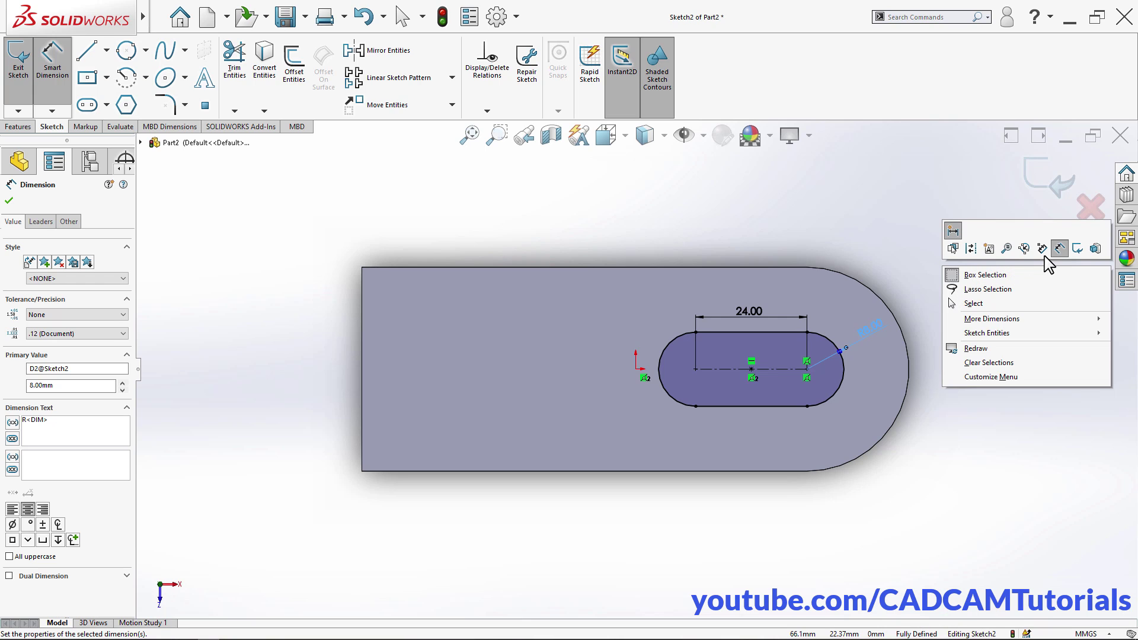
pyautogui.click(1078, 249)
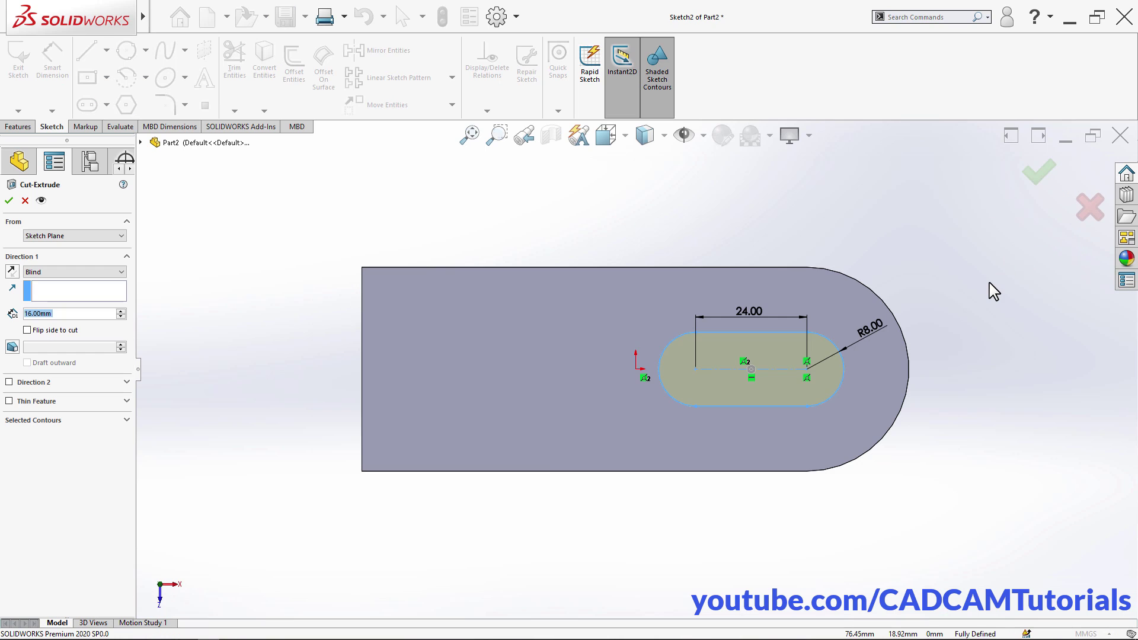
pyautogui.moveTo(549, 517); pyautogui.dragTo(765, 253, button='middle')
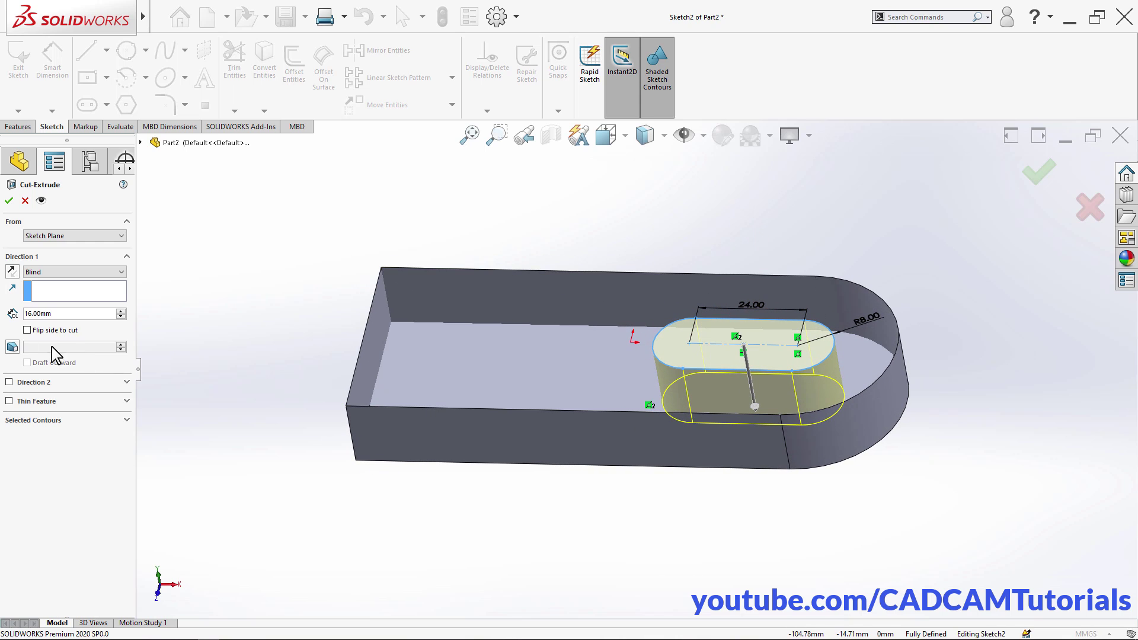
pyautogui.click(9, 201)
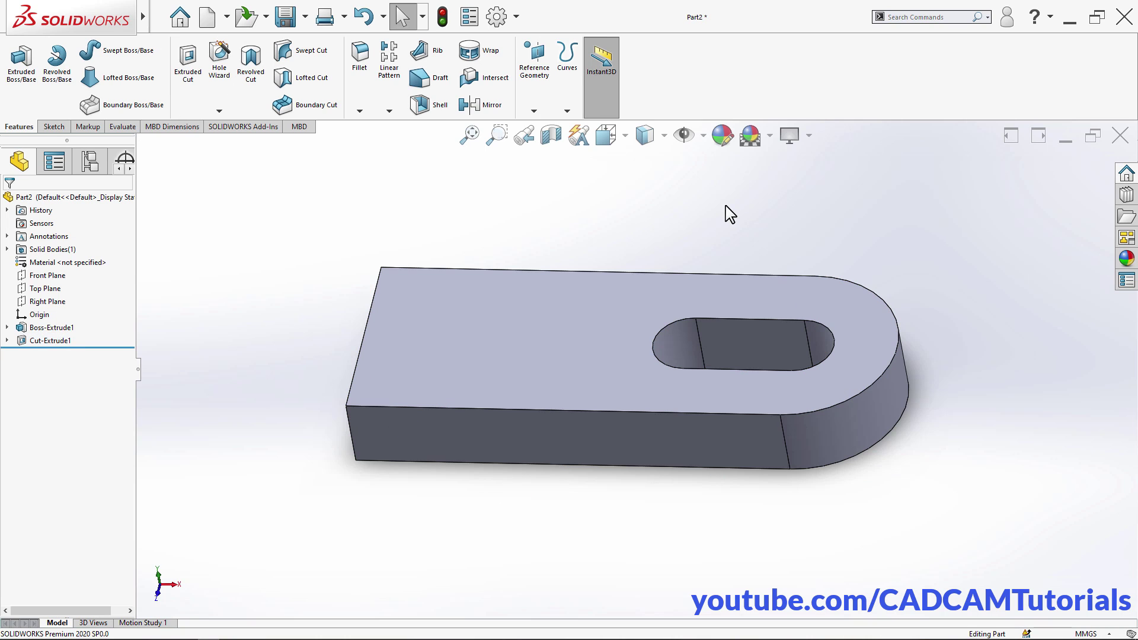
pyautogui.click(624, 139)
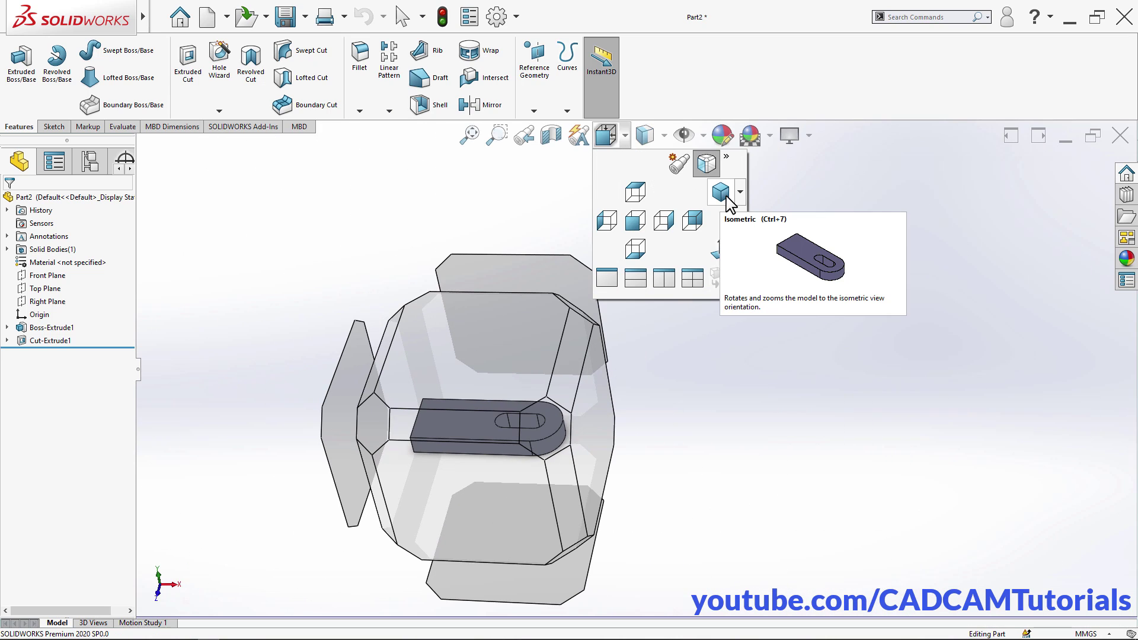
pyautogui.click(721, 191)
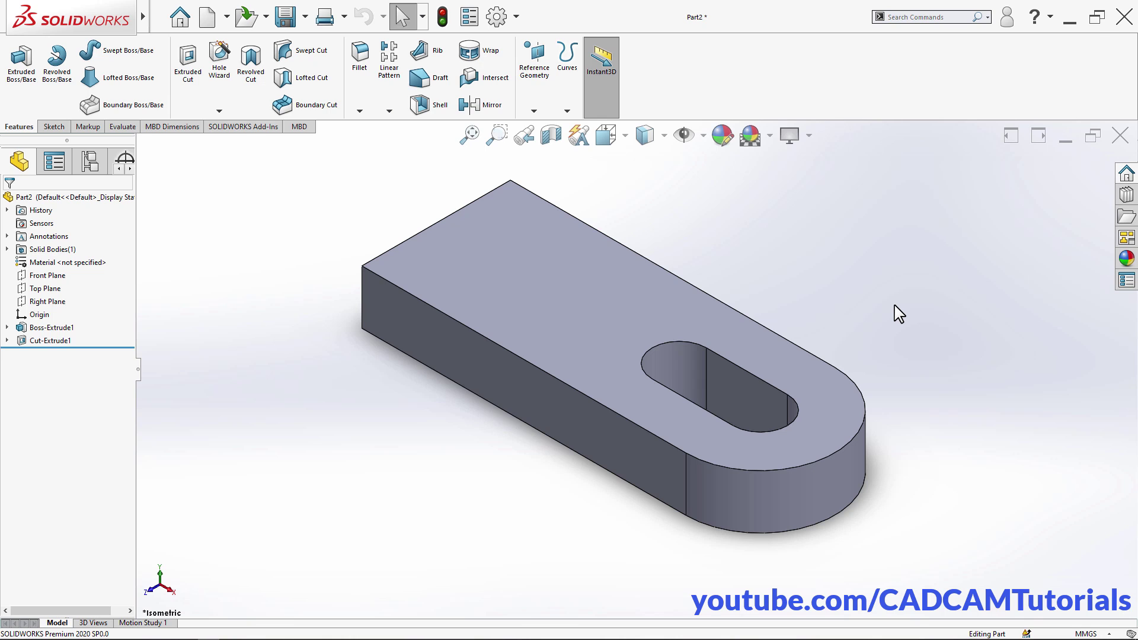
# Consult the reference drawing for the upright lugs, and start an Extruded Boss sketch on the base's long side face, viewed normal to it
pyautogui.hotkey('alt', 'Tab')
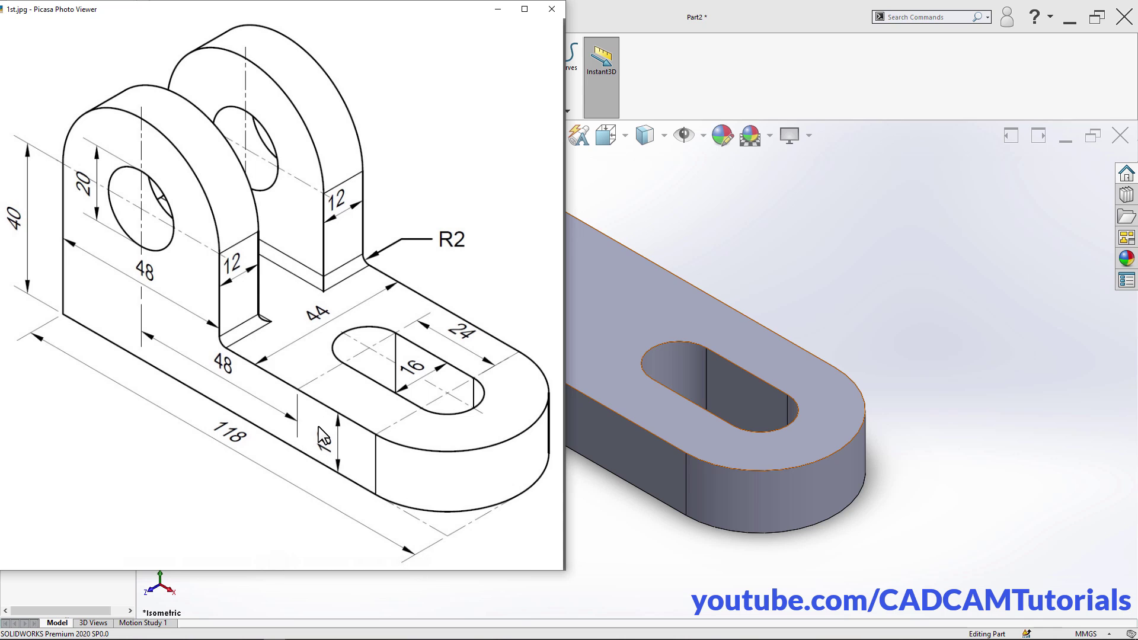
pyautogui.press('Escape')
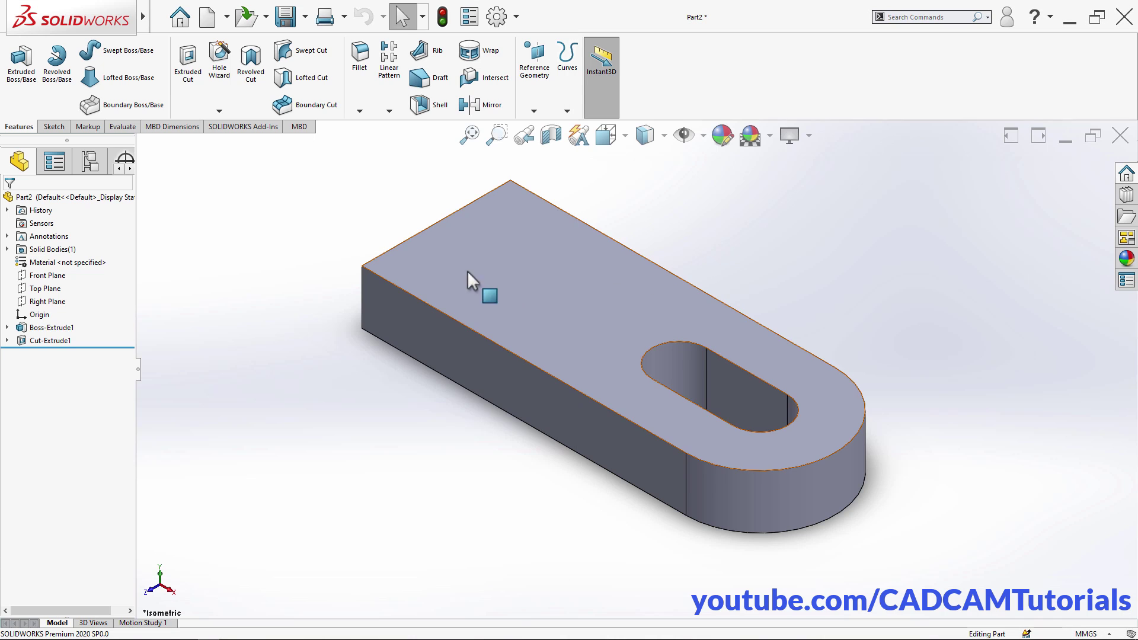
pyautogui.click(22, 66)
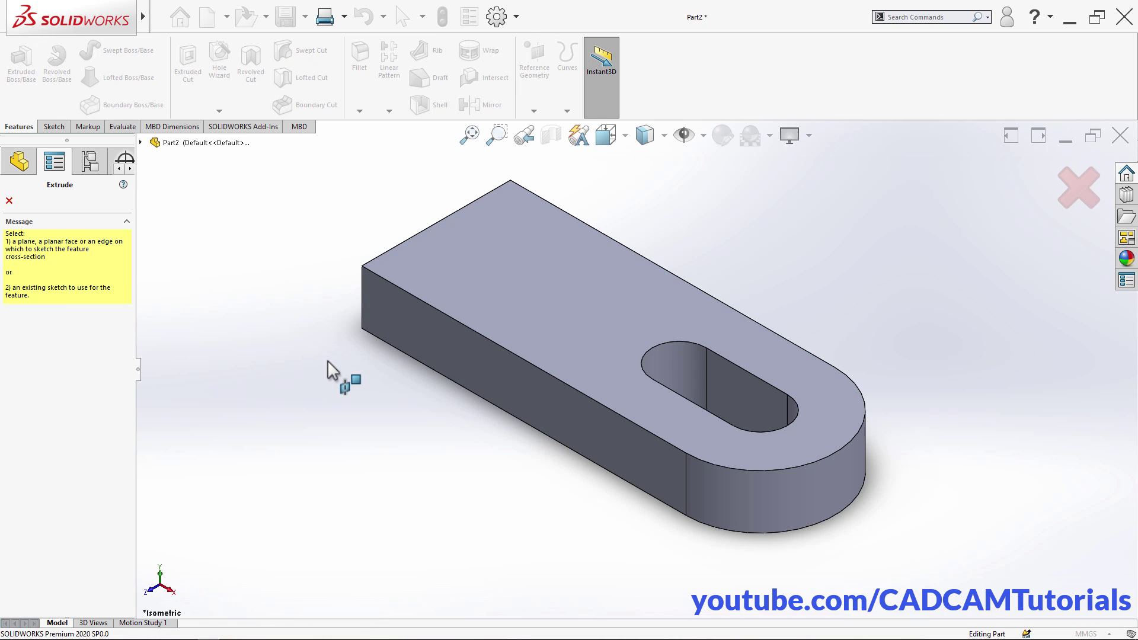
pyautogui.click(408, 330)
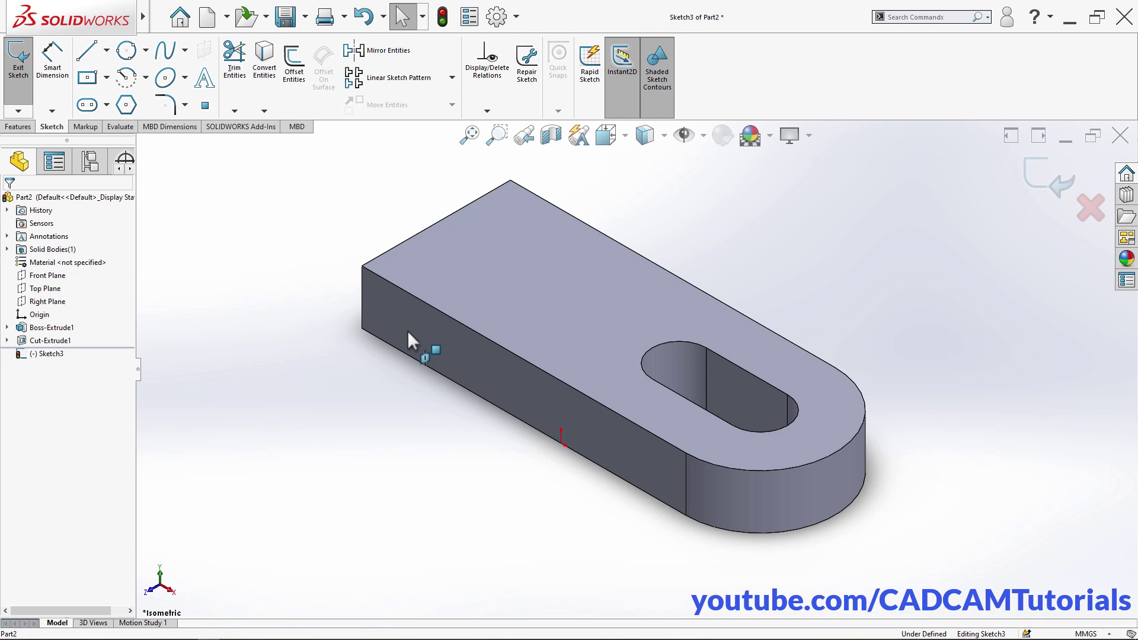
pyautogui.click(51, 354)
pyautogui.click(76, 339)
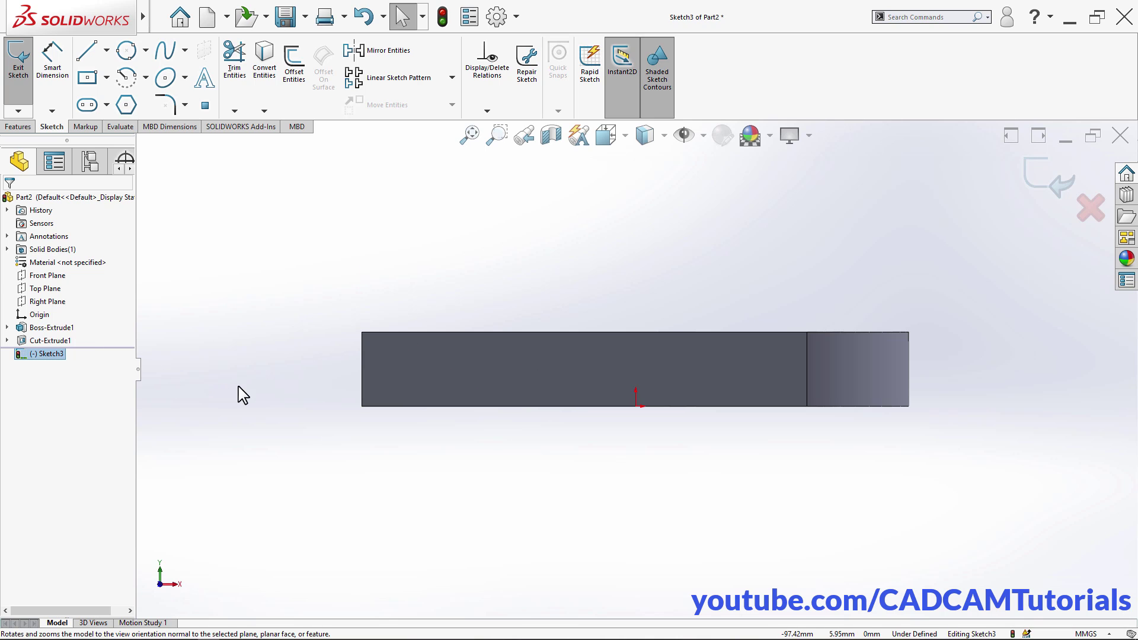
pyautogui.keyDown('ctrl'); pyautogui.moveTo(578, 307); pyautogui.dragTo(537, 448, button='middle'); pyautogui.keyUp('ctrl')
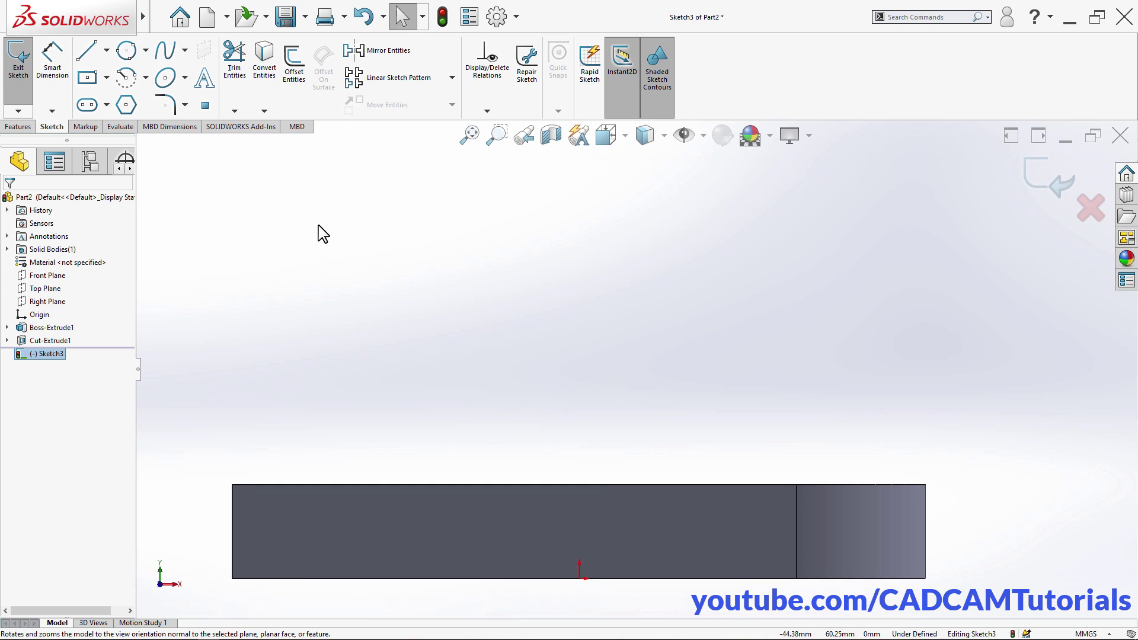
# Sketch a corner rectangle about 54 mm wide and 36 mm high upward from the side face's upper square-end corner, with a circle spanning its upper edge
pyautogui.click(108, 79)
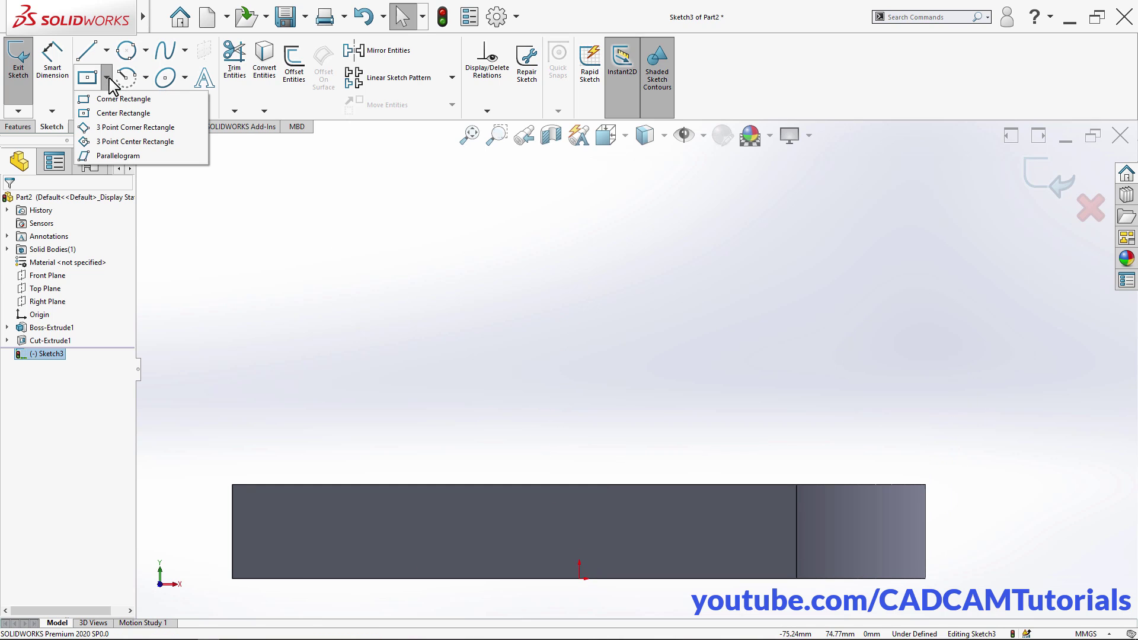
pyautogui.click(112, 100)
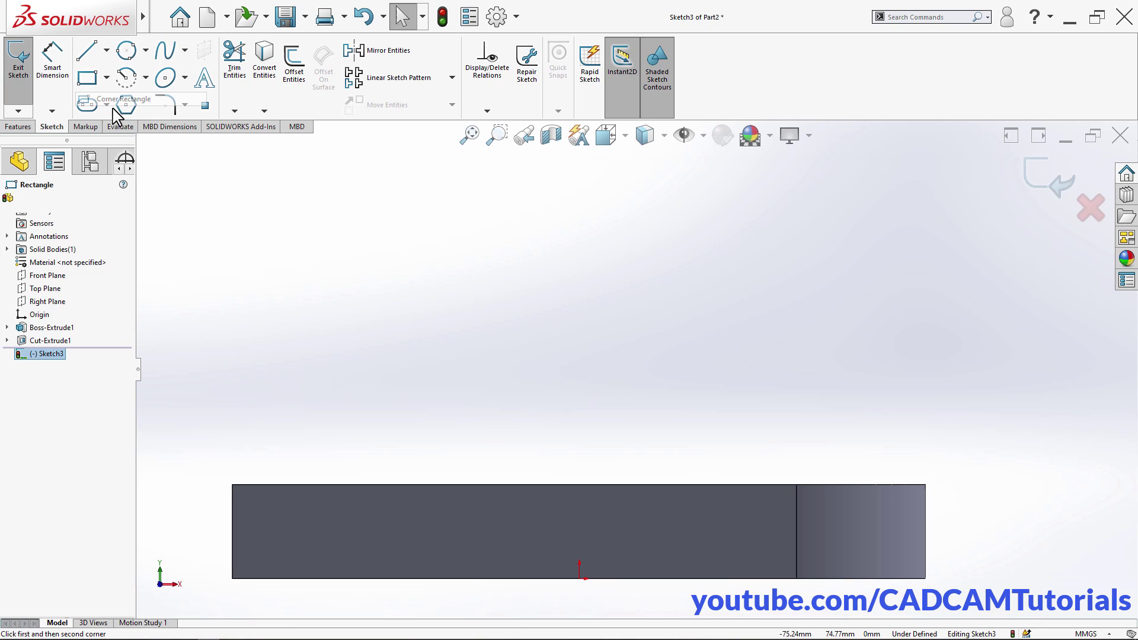
pyautogui.click(233, 485)
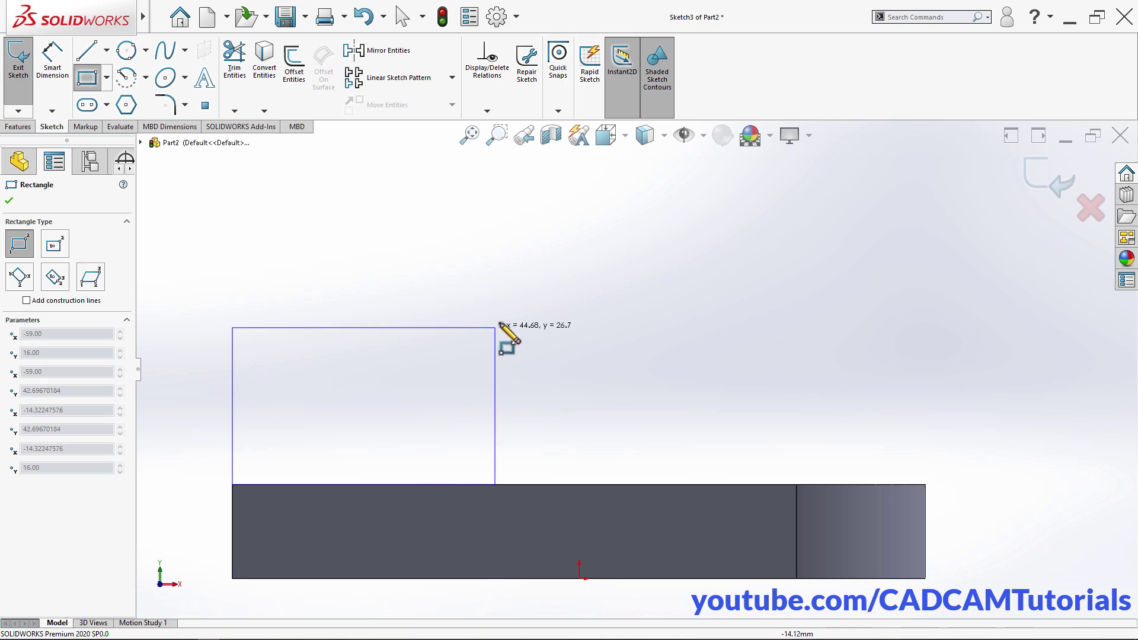
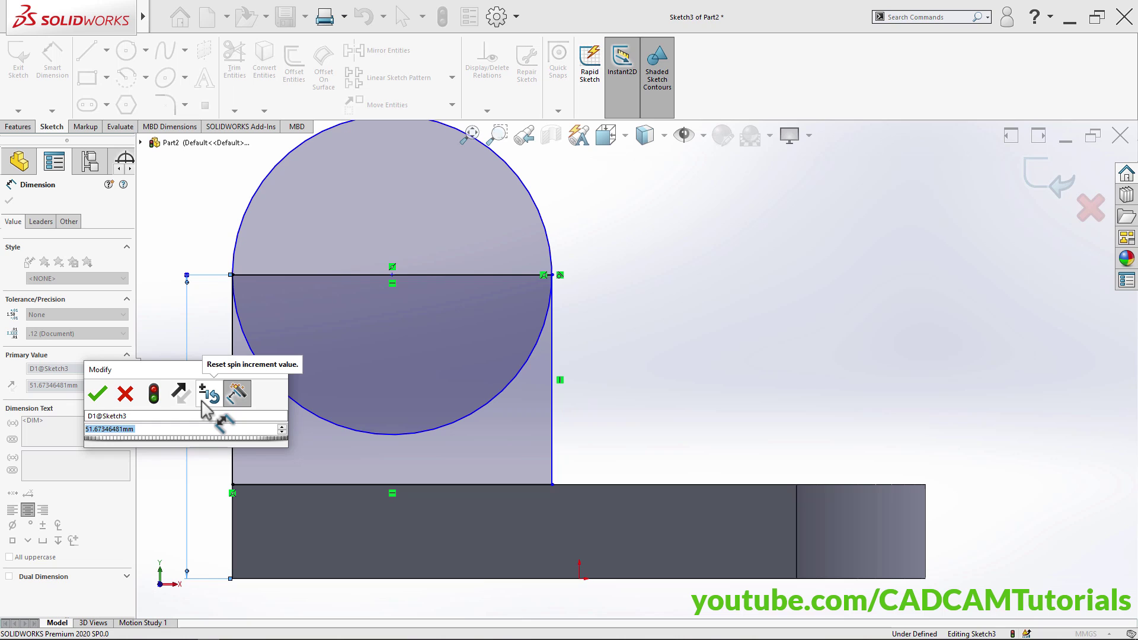
# Dimension the rectangle's upper edge 40 mm above the base's bottom edge, and its width to 48 mm
pyautogui.write('40')
pyautogui.press('Return')
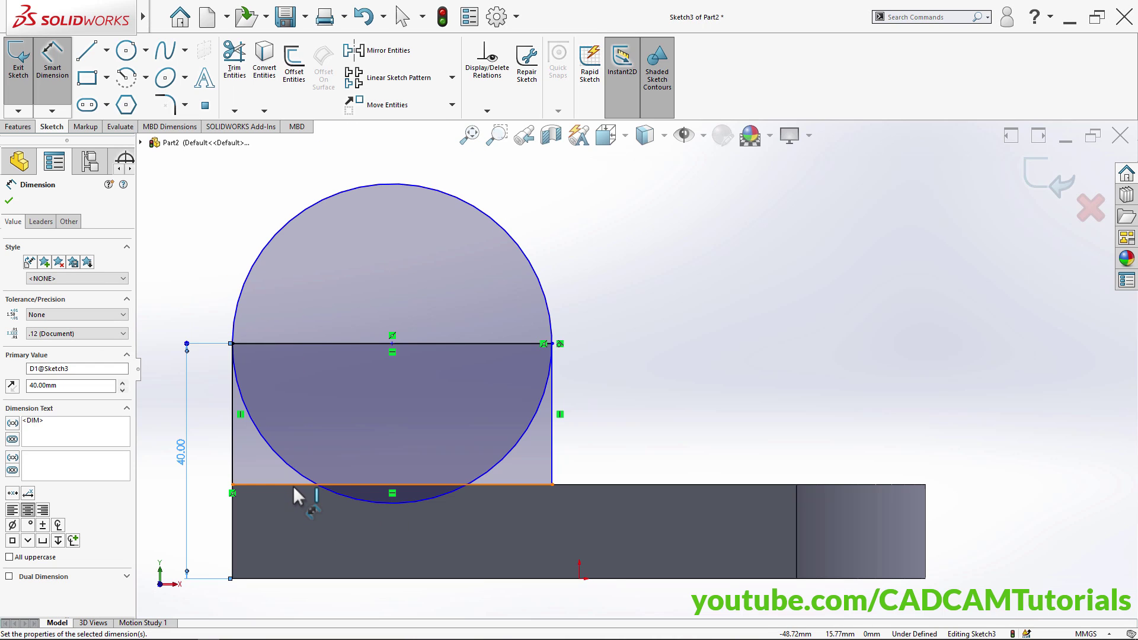
pyautogui.click(293, 485)
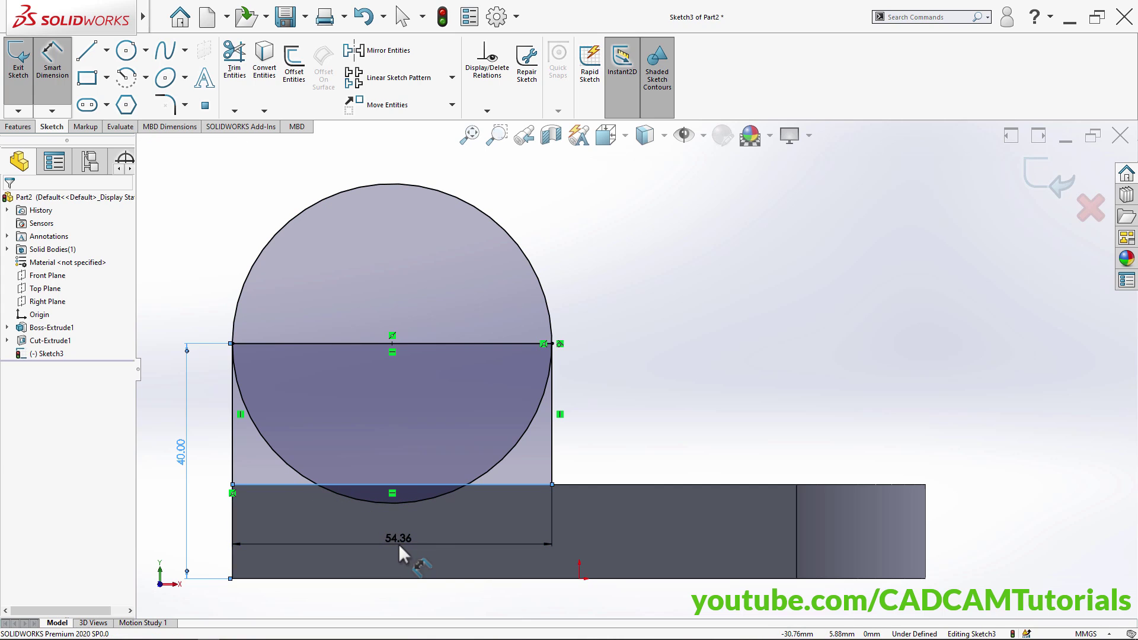
pyautogui.click(399, 545)
pyautogui.press('Return')
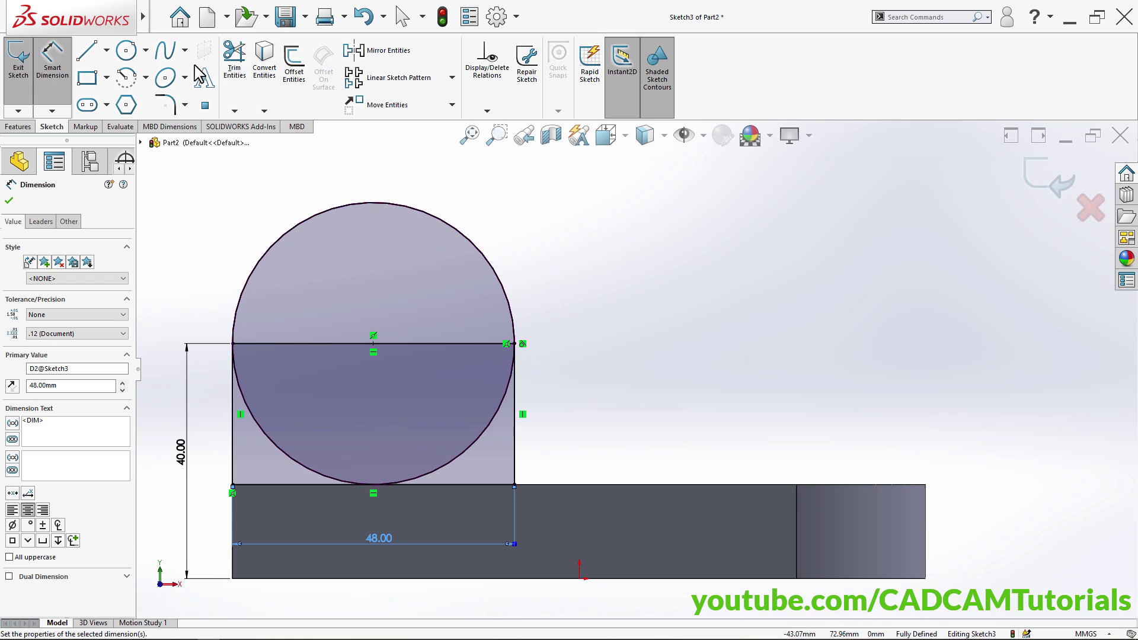
# Sketch a circle about 25 mm in diameter for the lug hole, concentric with the large circle
pyautogui.click(129, 55)
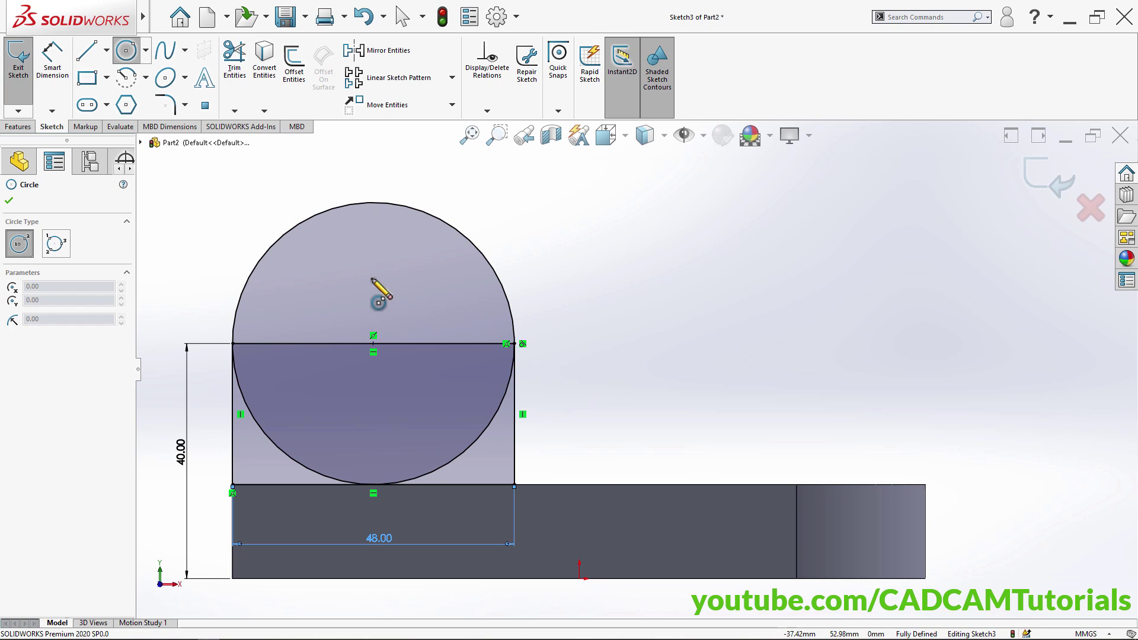
pyautogui.click(374, 343)
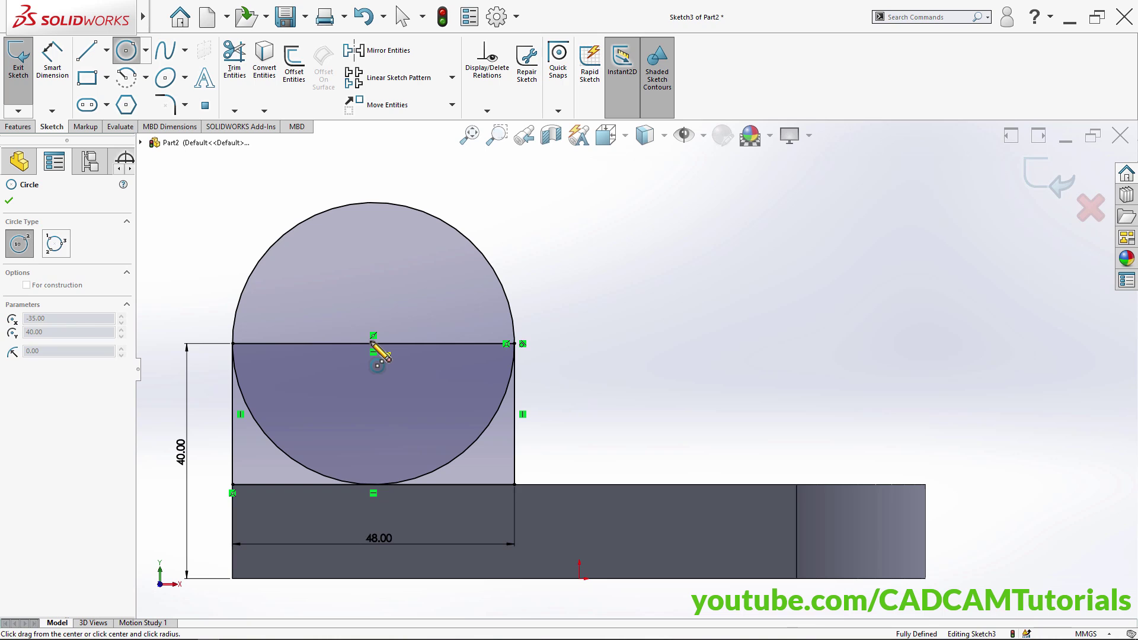
pyautogui.click(422, 288)
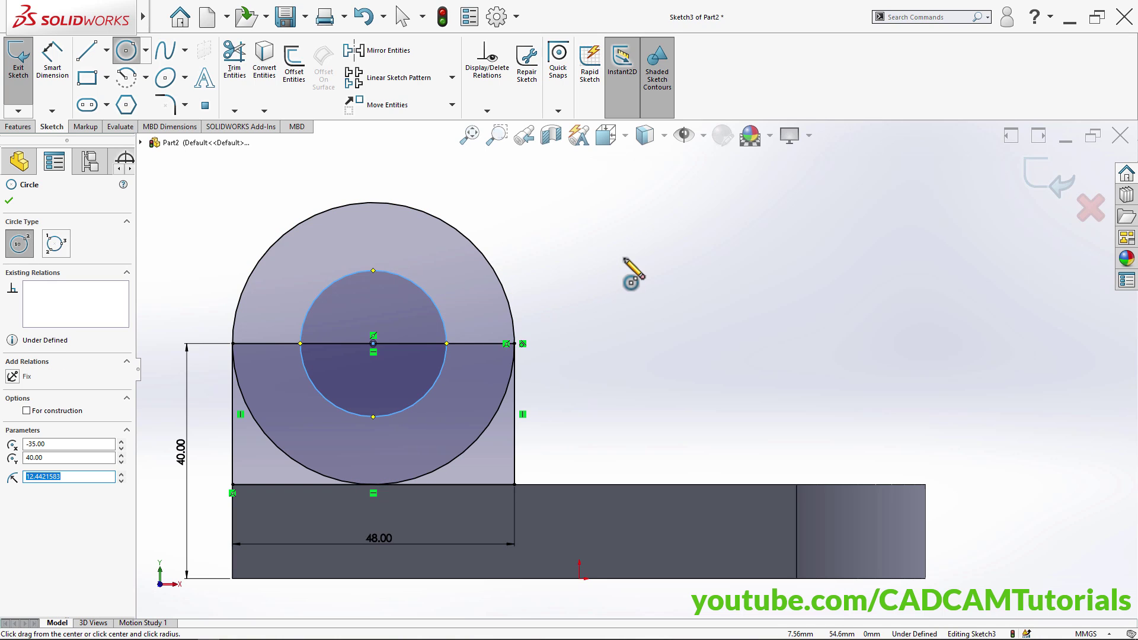
# Dimension the lug hole circle's diameter to 20 mm with Smart Dimension
pyautogui.click(52, 59)
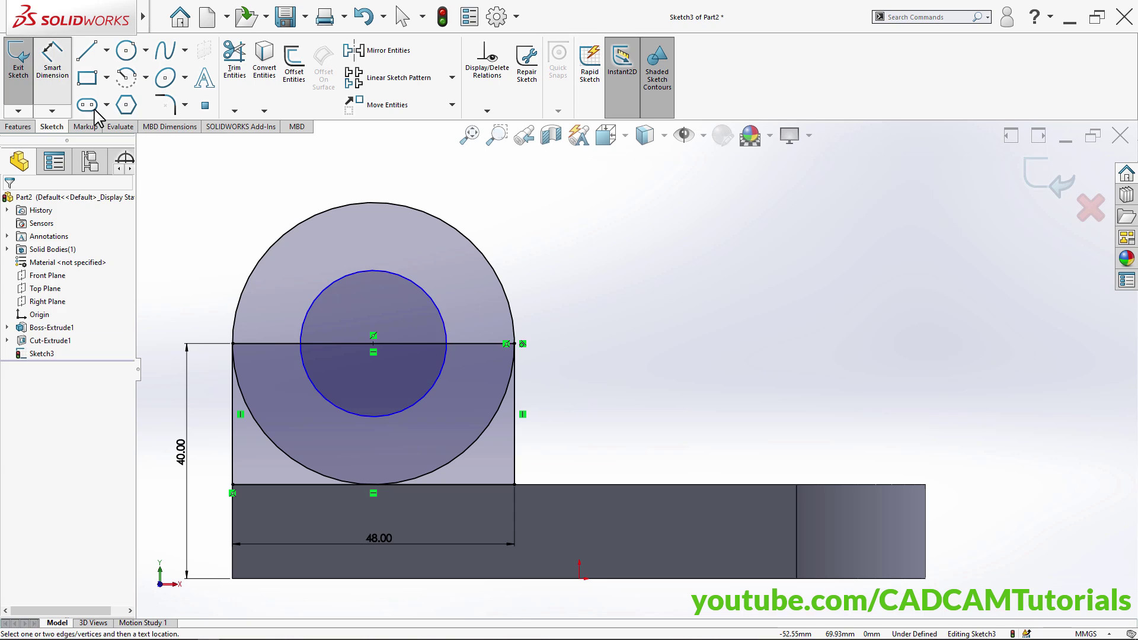
pyautogui.click(438, 300)
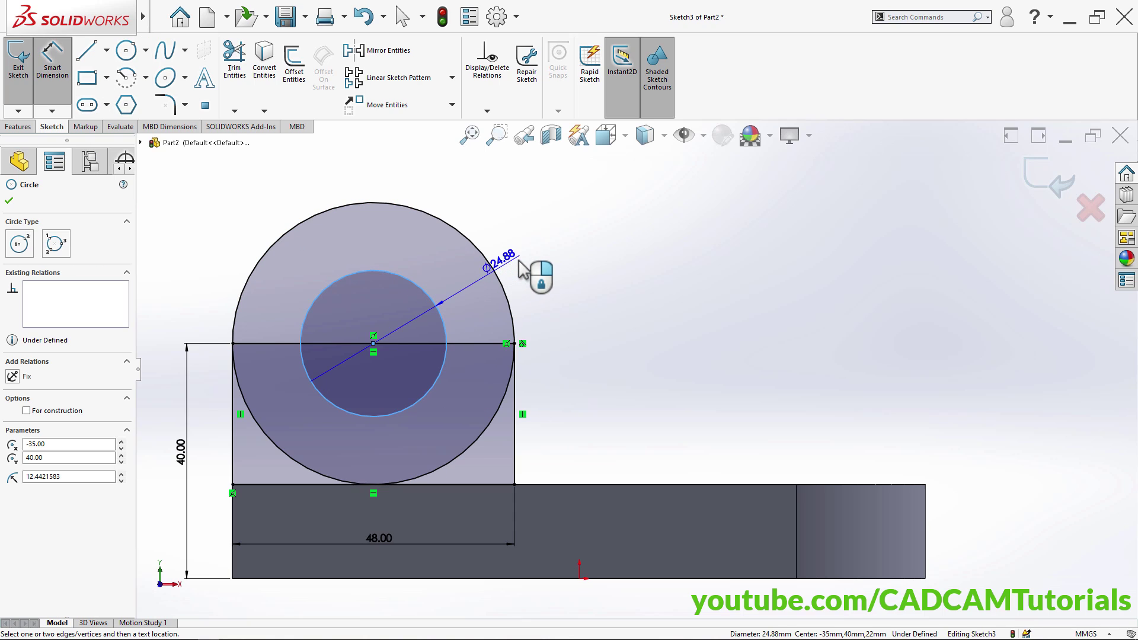
pyautogui.click(554, 265)
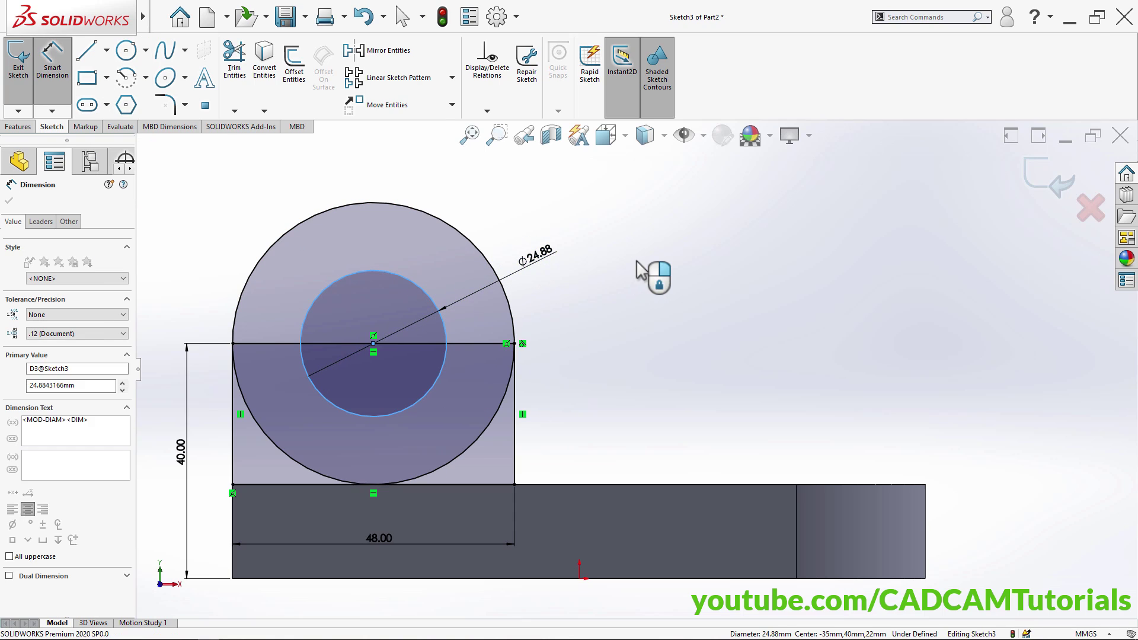
pyautogui.write('20')
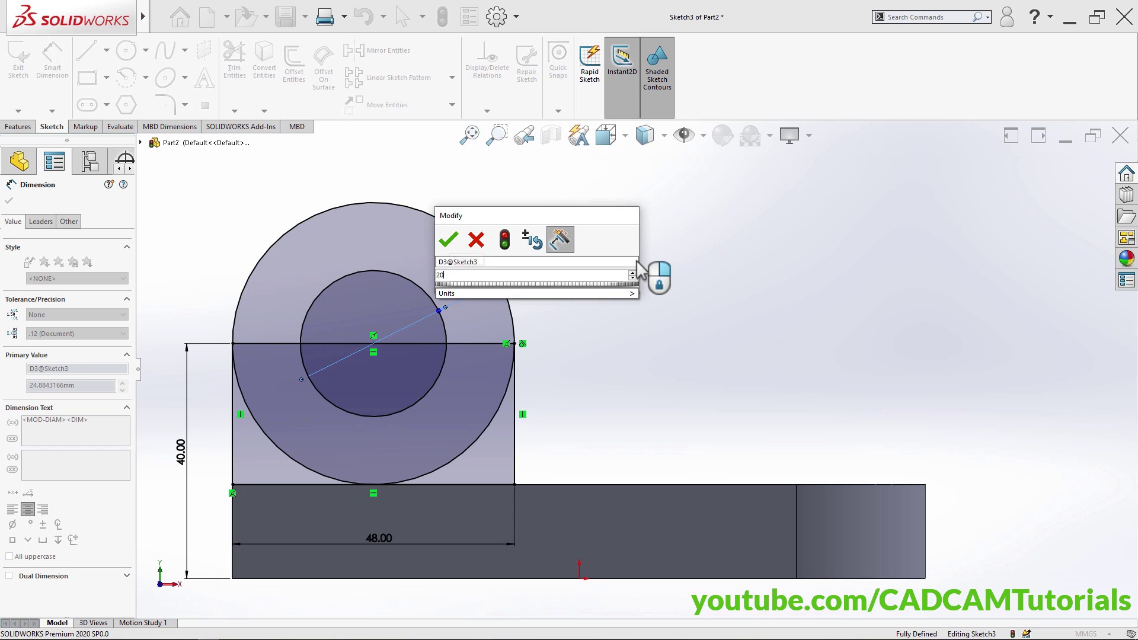
pyautogui.press('Return')
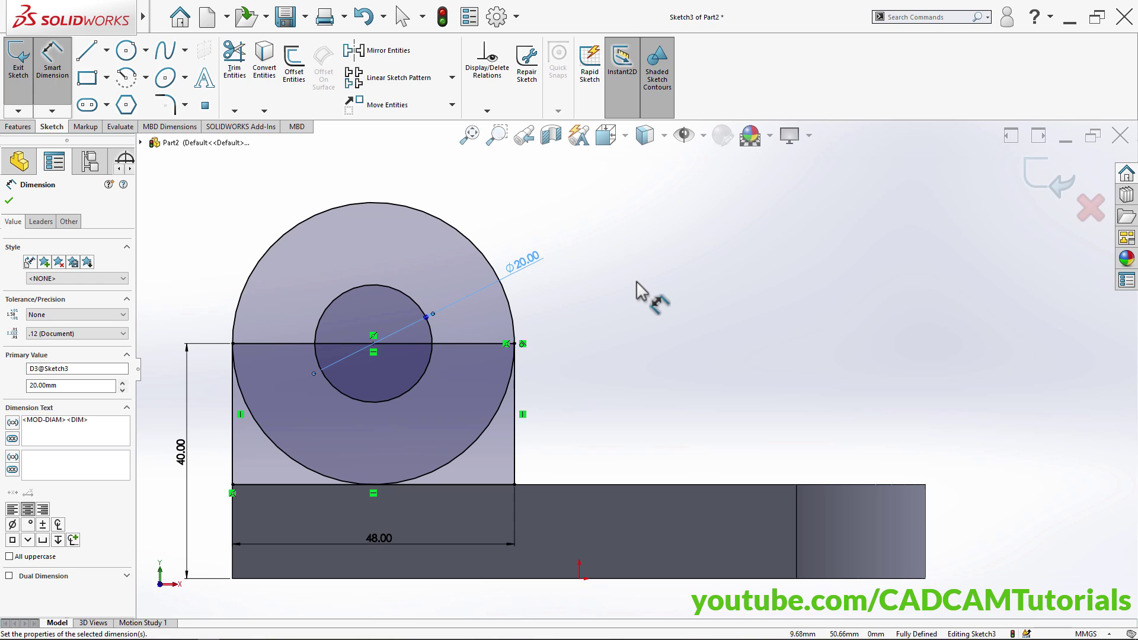
# Extrude the sketch regions of the rounded lug, excluding the hole, to a blind depth of 16 mm with the direction reversed inward over the base
pyautogui.rightClick(637, 288)
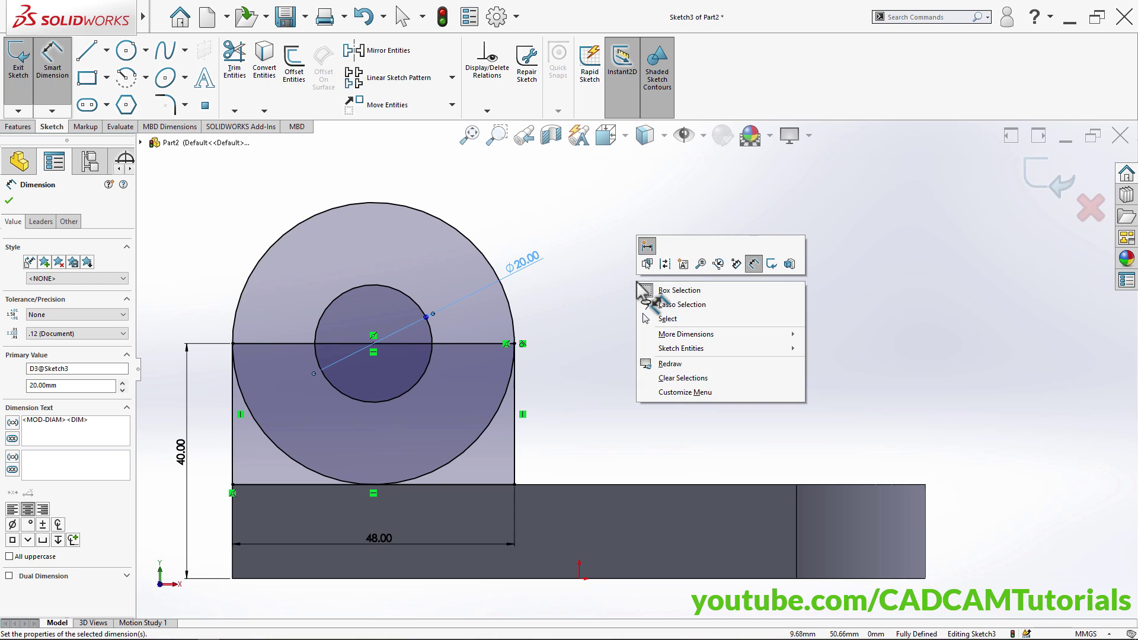
pyautogui.click(772, 265)
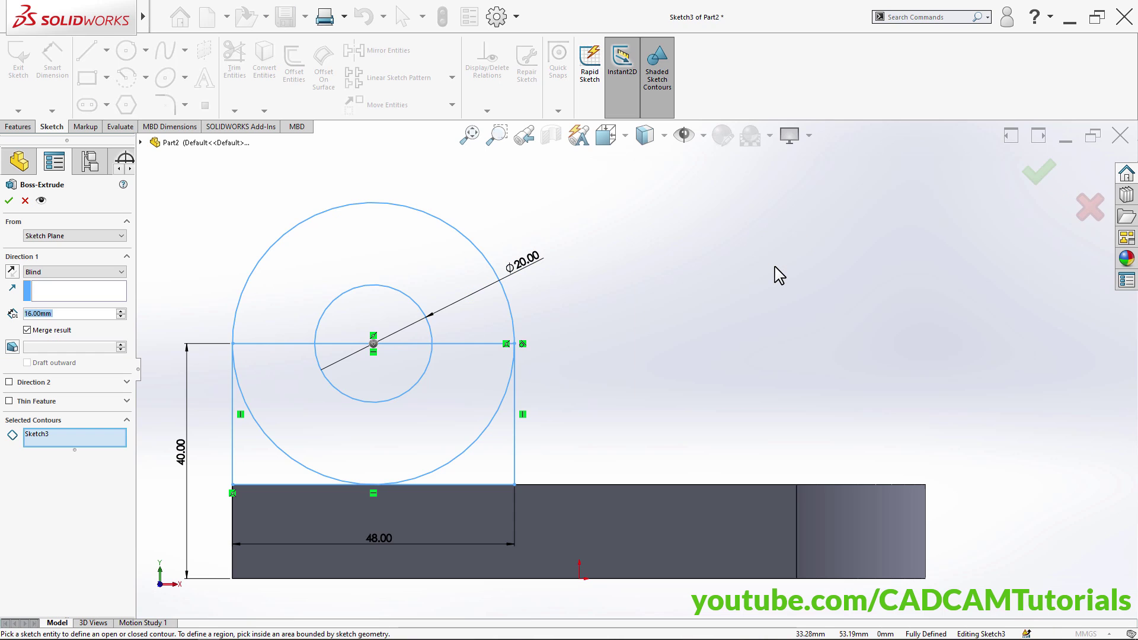
pyautogui.moveTo(834, 325)
pyautogui.mouseDown(button='middle')
pyautogui.moveTo(820, 317)
pyautogui.moveTo(783, 419)
pyautogui.moveTo(792, 401)
pyautogui.mouseUp(button='middle')
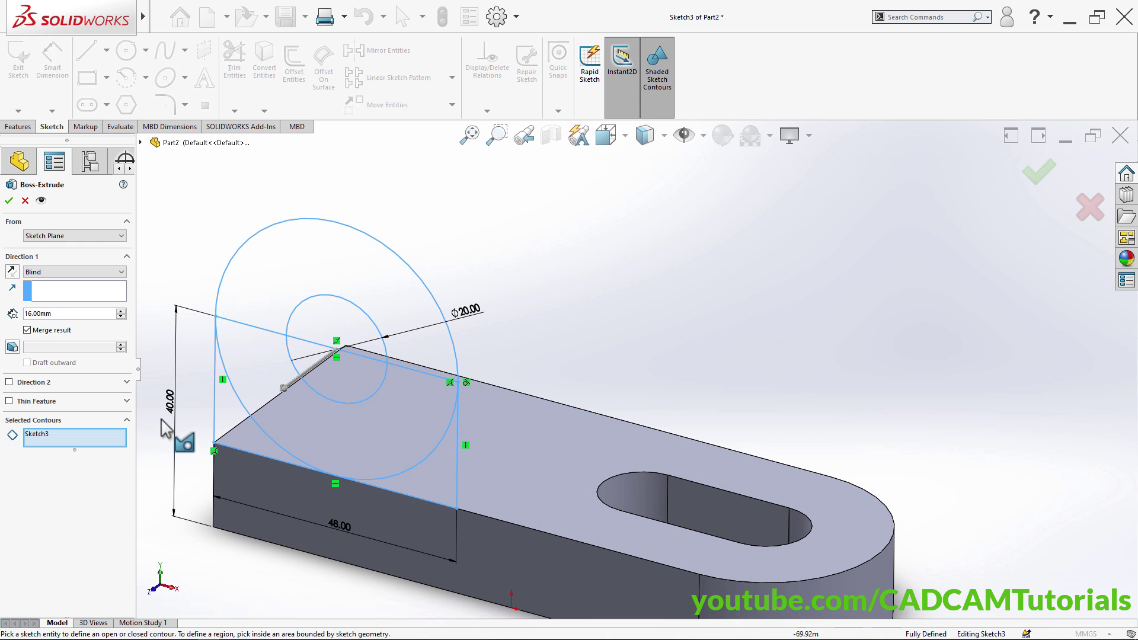
pyautogui.click(240, 433)
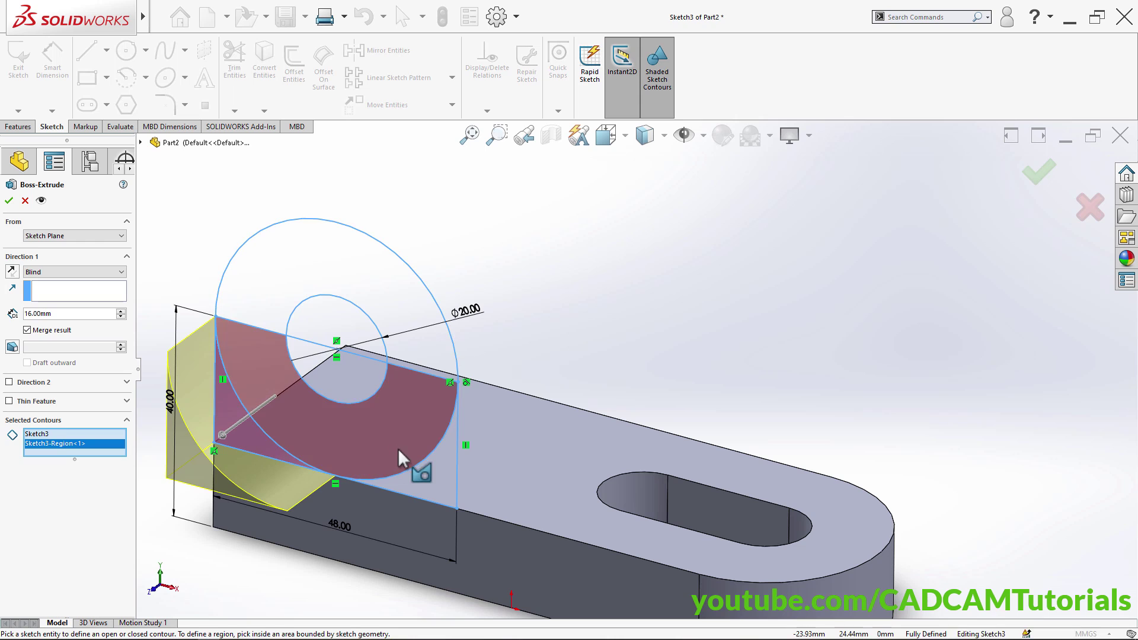
pyautogui.click(422, 479)
pyautogui.click(368, 429)
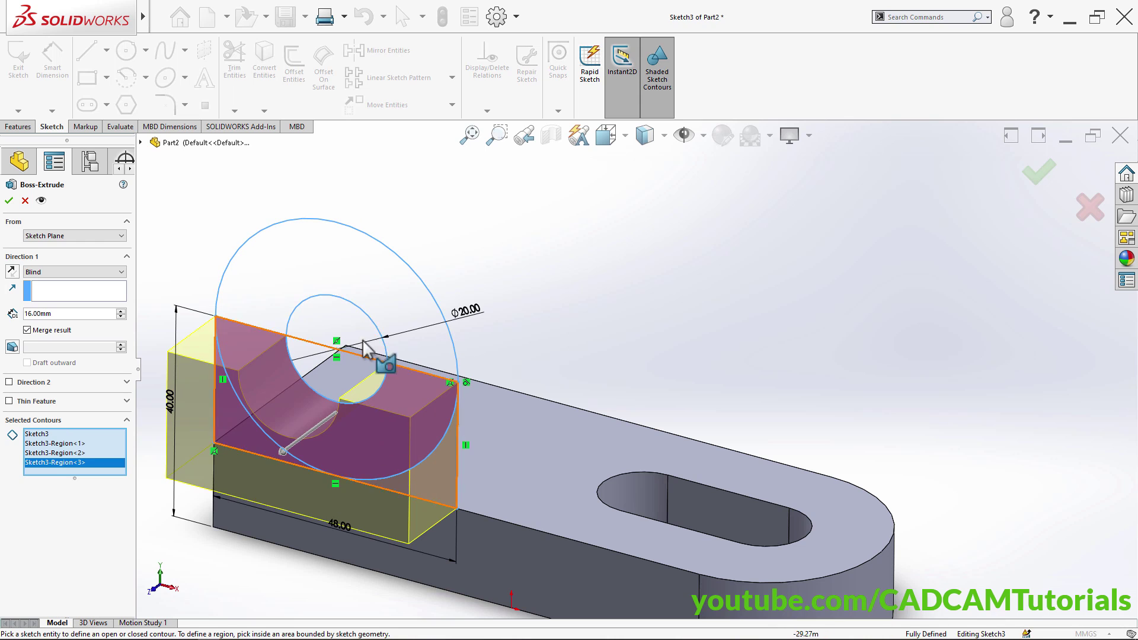
pyautogui.click(361, 272)
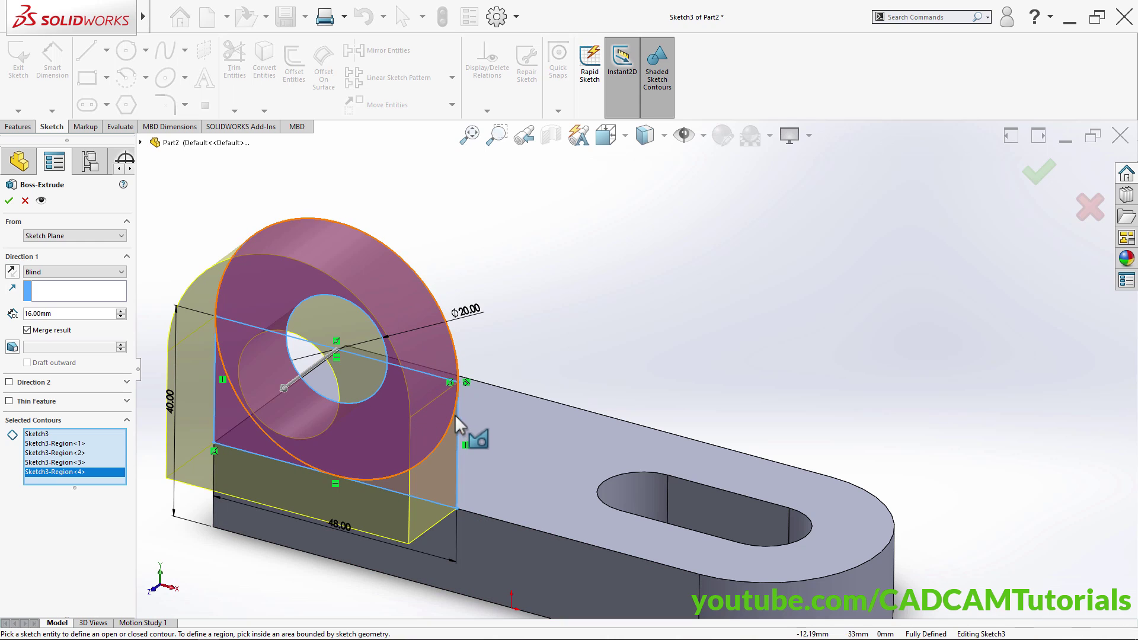
pyautogui.click(13, 274)
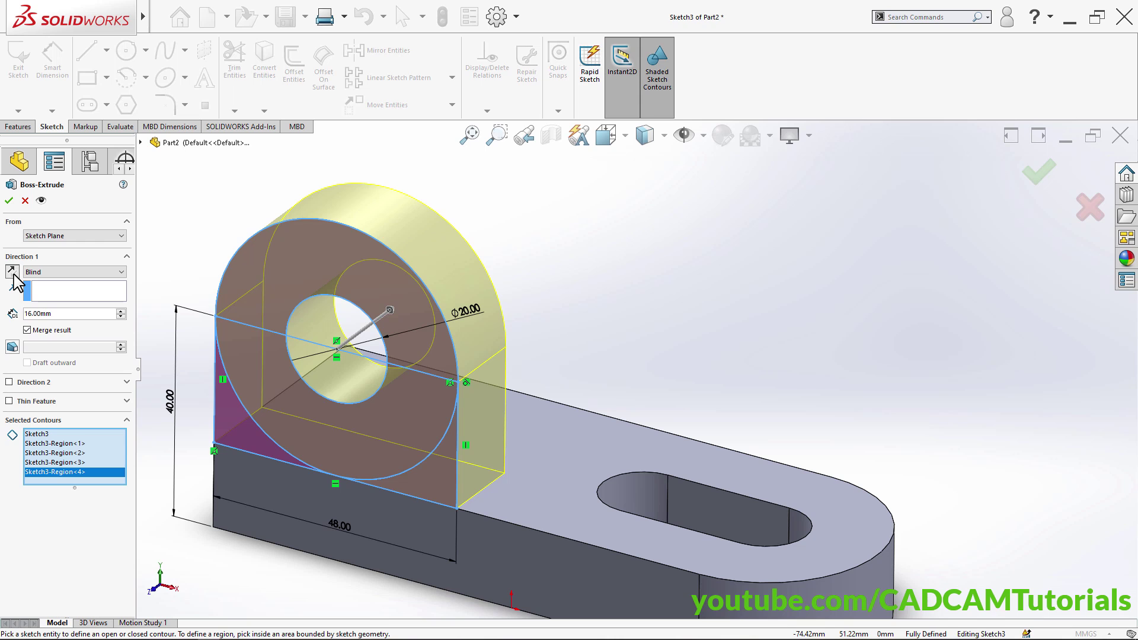
pyautogui.click(9, 201)
pyautogui.moveTo(658, 299); pyautogui.dragTo(635, 323, button='middle')
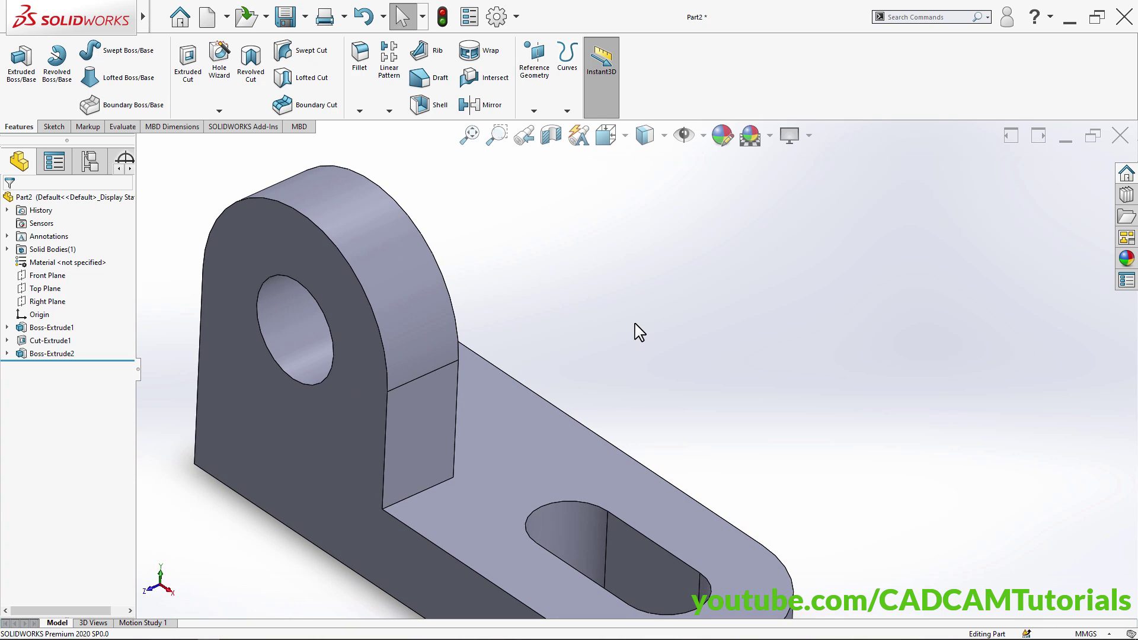
# Edit the lug's extrusion feature and set its blind depth to 12 mm
pyautogui.scroll(-2, 634, 323)
pyautogui.scroll(5, 646, 332)
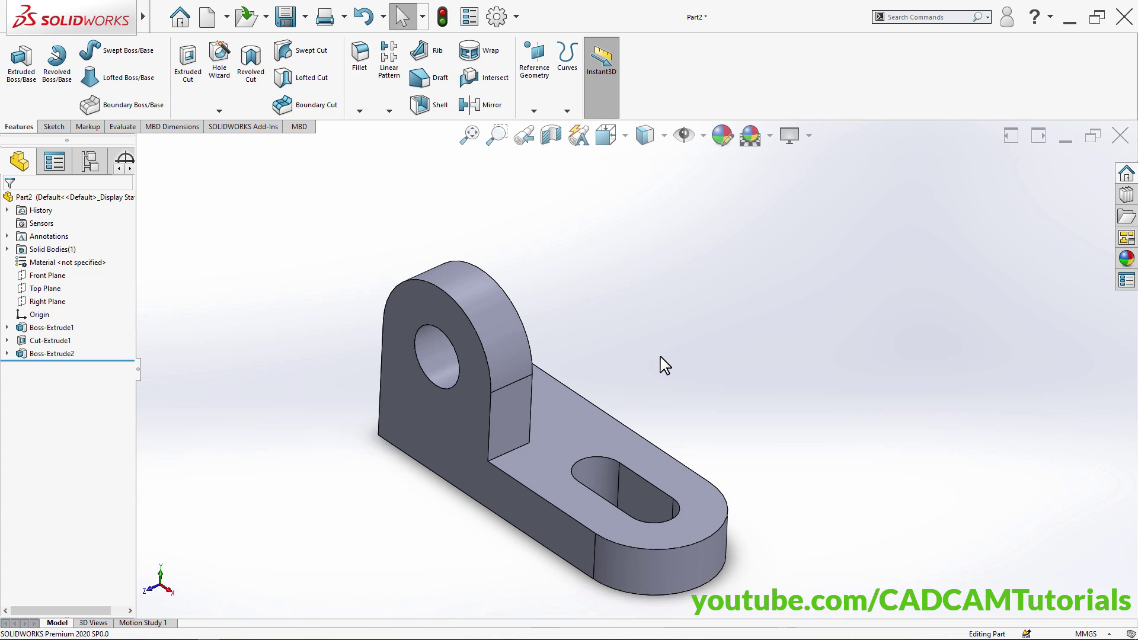
pyautogui.moveTo(663, 364); pyautogui.dragTo(533, 429, button='middle')
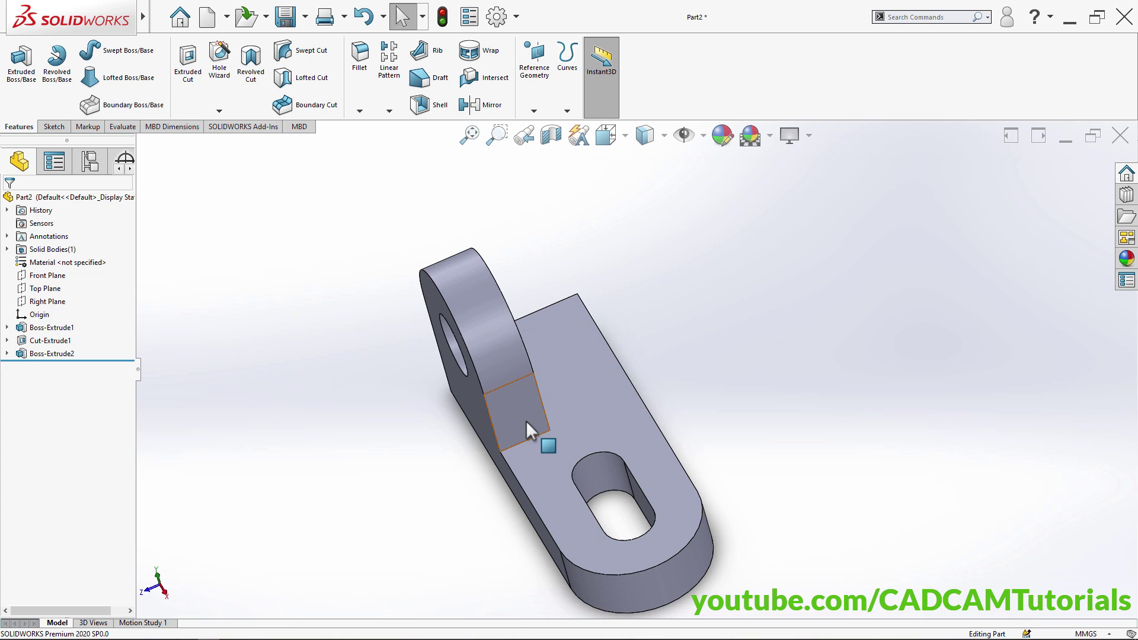
pyautogui.moveTo(527, 422); pyautogui.dragTo(564, 410, button='middle')
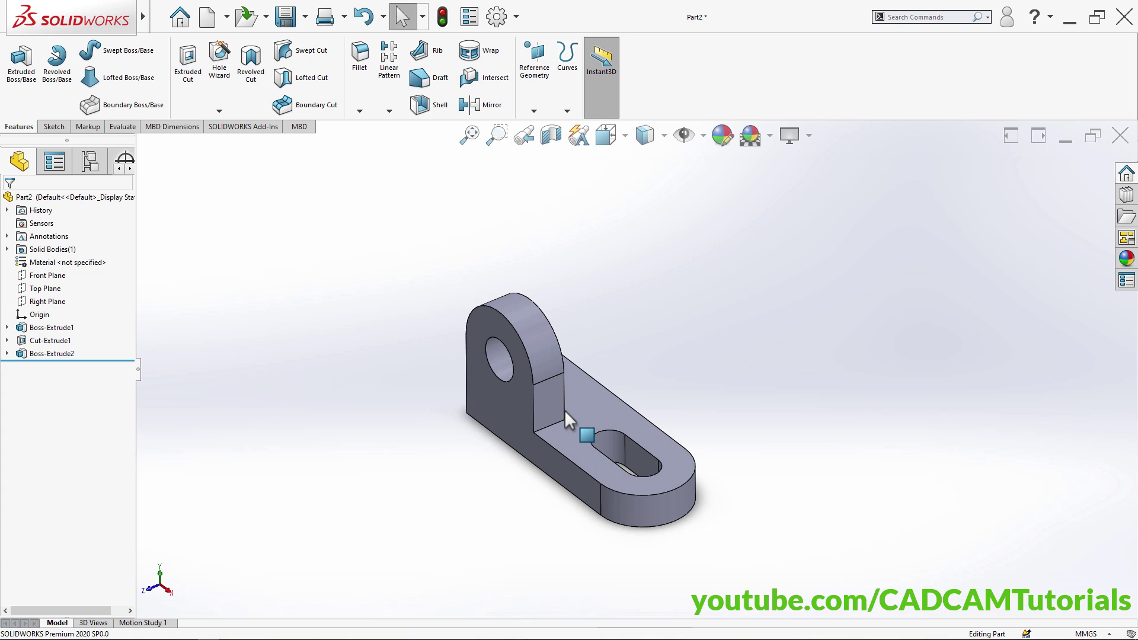
pyautogui.scroll(-3, 564, 410)
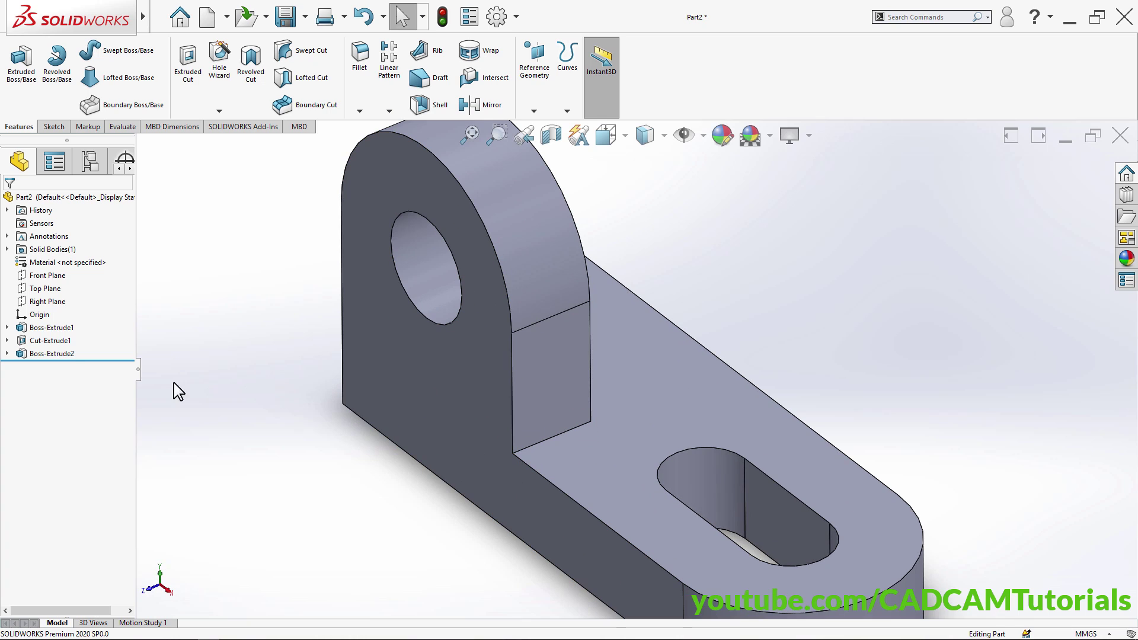
pyautogui.click(41, 356)
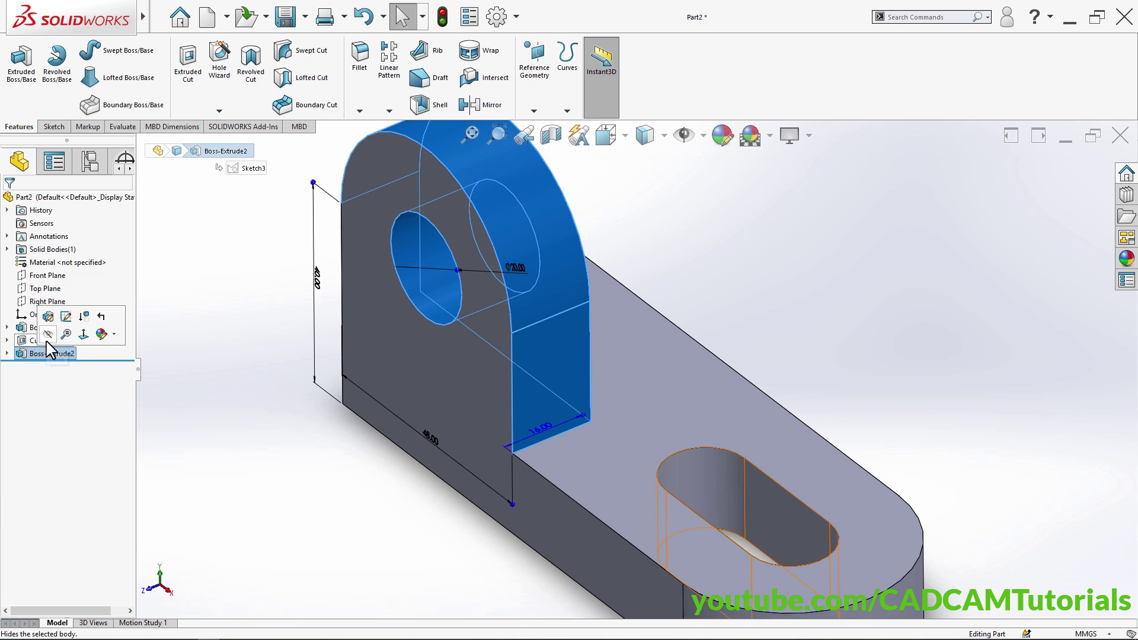
pyautogui.click(49, 318)
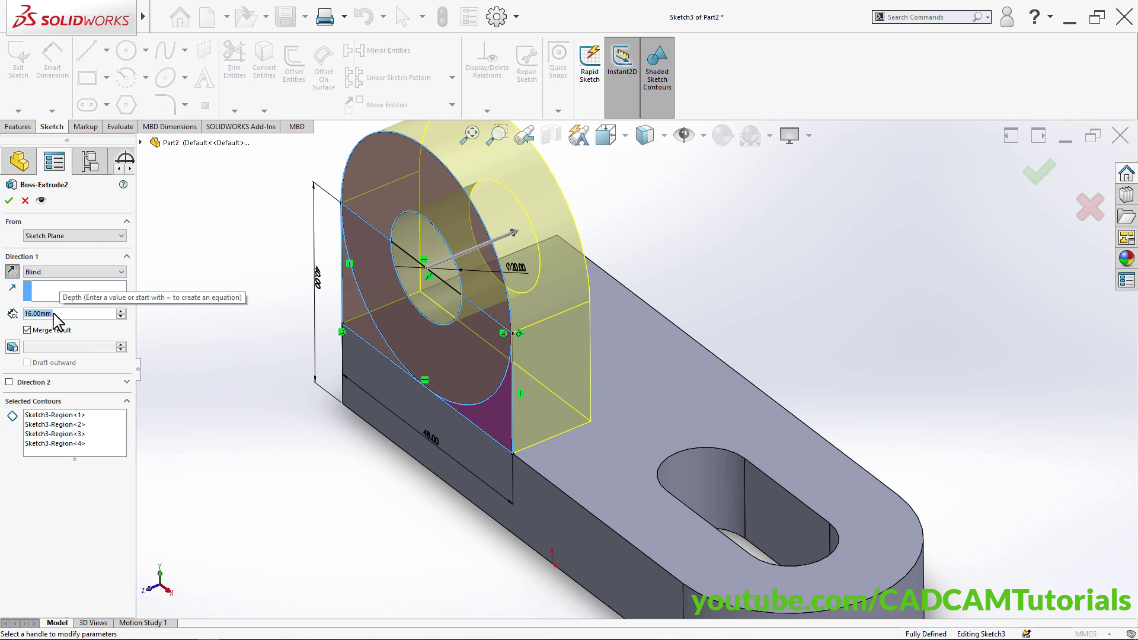
pyautogui.write('12')
pyautogui.press('Return')
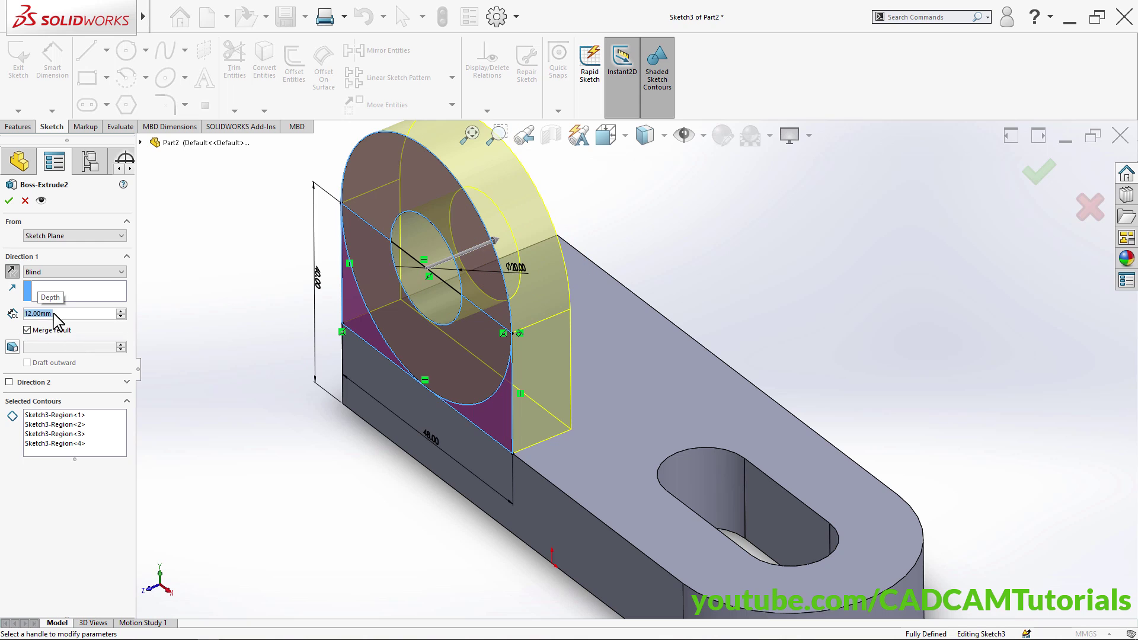
pyautogui.click(9, 201)
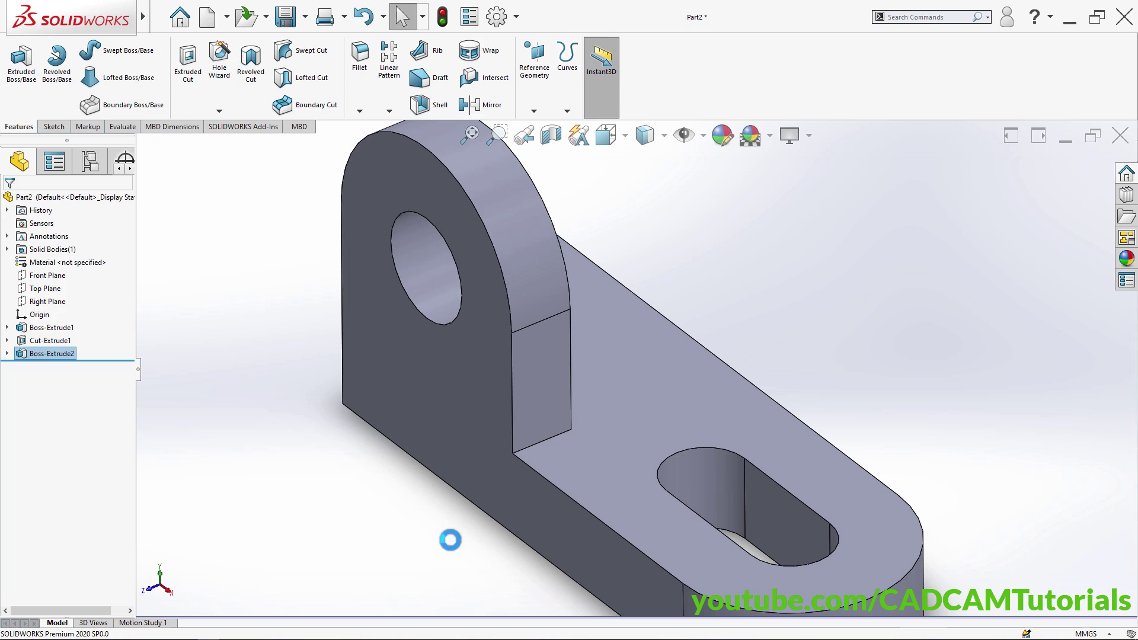
# Mirror the lug's extrusion about the Front Plane to add the second lug on the opposite side of the base
pyautogui.moveTo(525, 492)
pyautogui.mouseDown(button='middle')
pyautogui.moveTo(508, 472)
pyautogui.moveTo(485, 482)
pyautogui.moveTo(525, 481)
pyautogui.moveTo(516, 478)
pyautogui.mouseUp(button='middle')
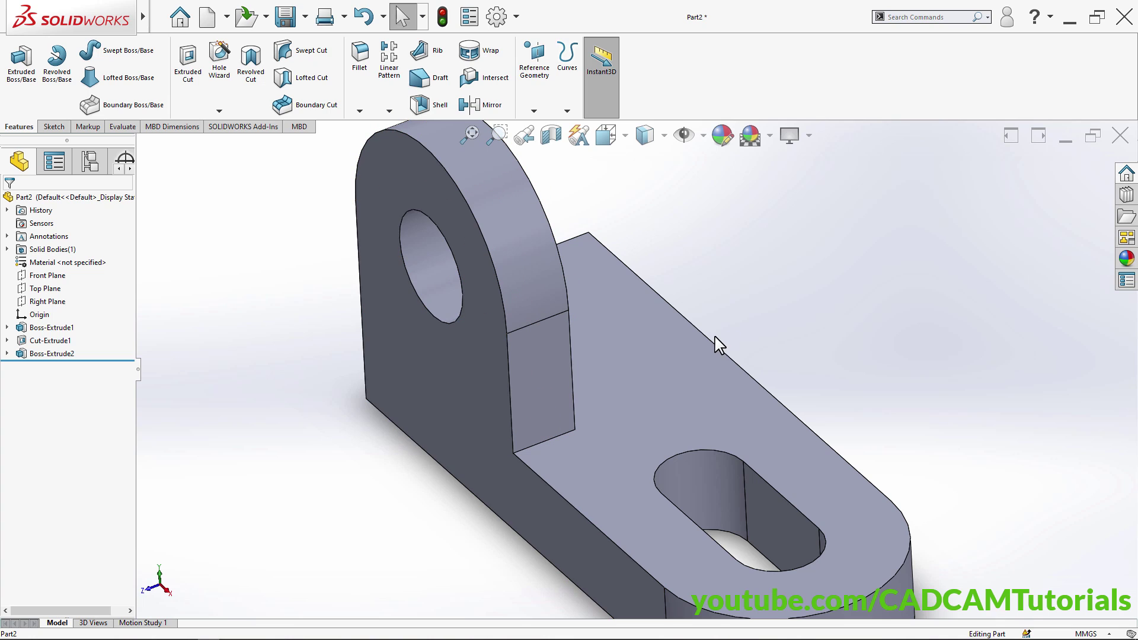
pyautogui.scroll(-3, 688, 403)
pyautogui.scroll(5, 660, 397)
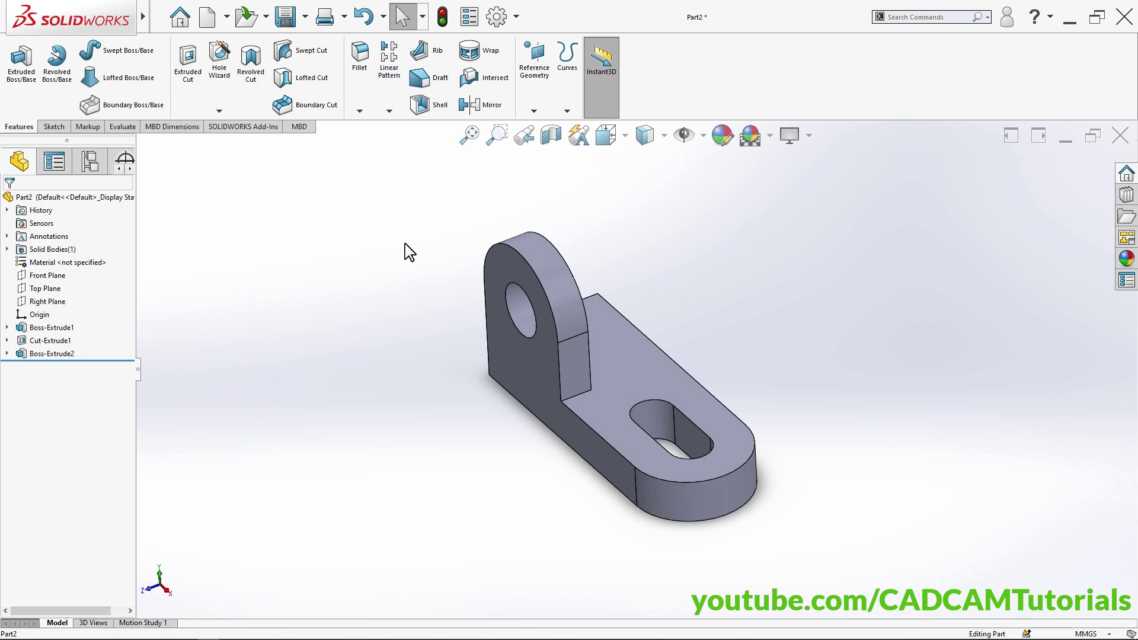
pyautogui.click(483, 107)
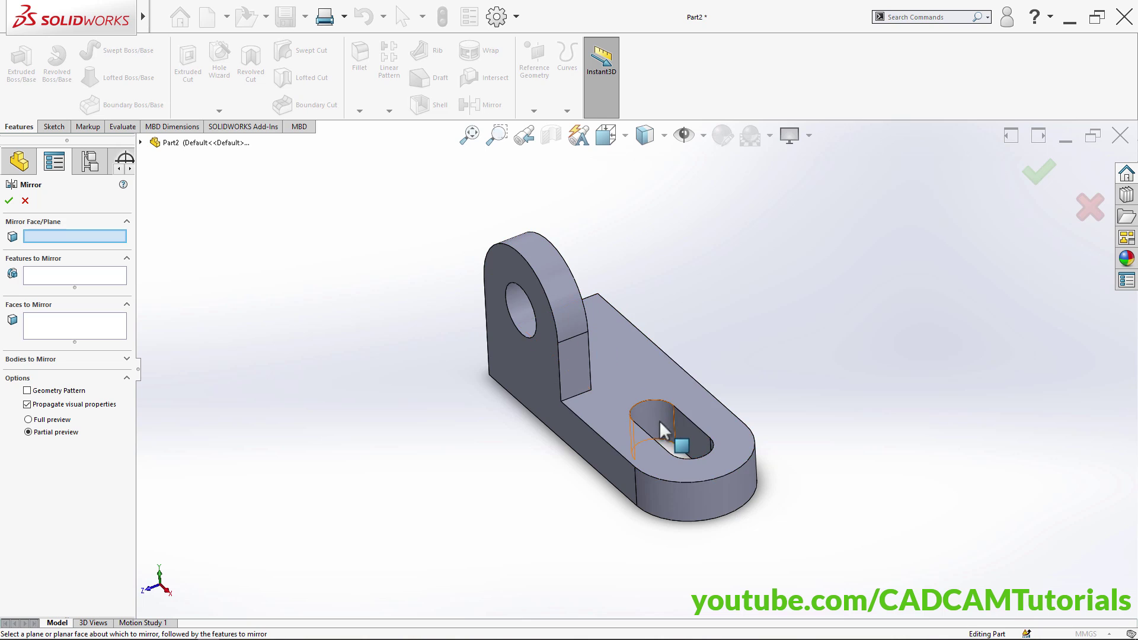
pyautogui.click(142, 143)
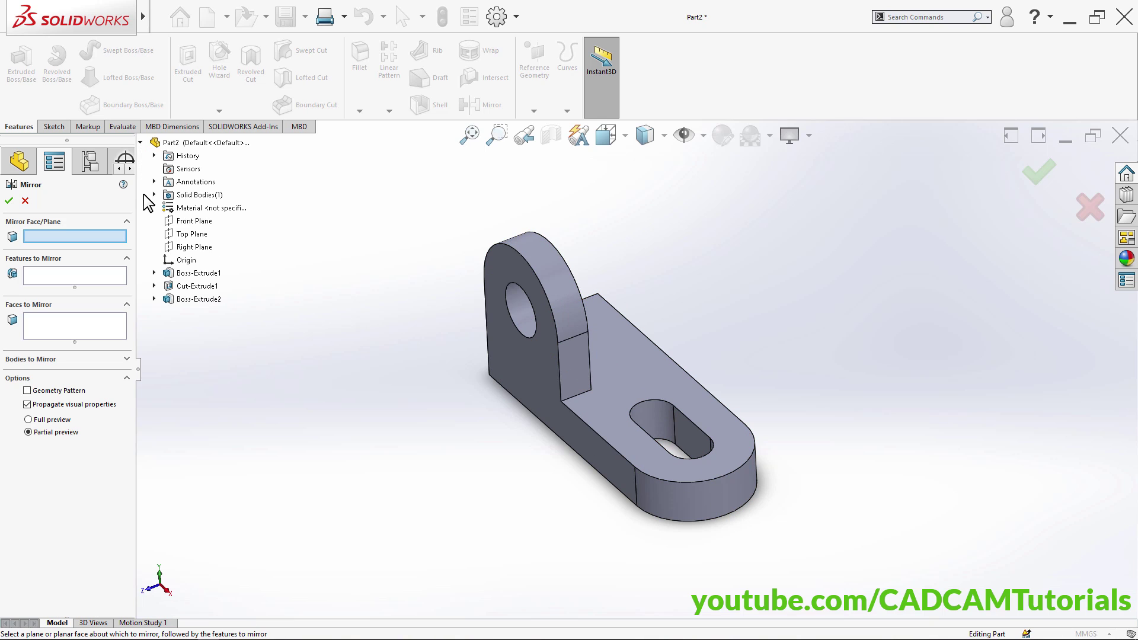
pyautogui.click(194, 223)
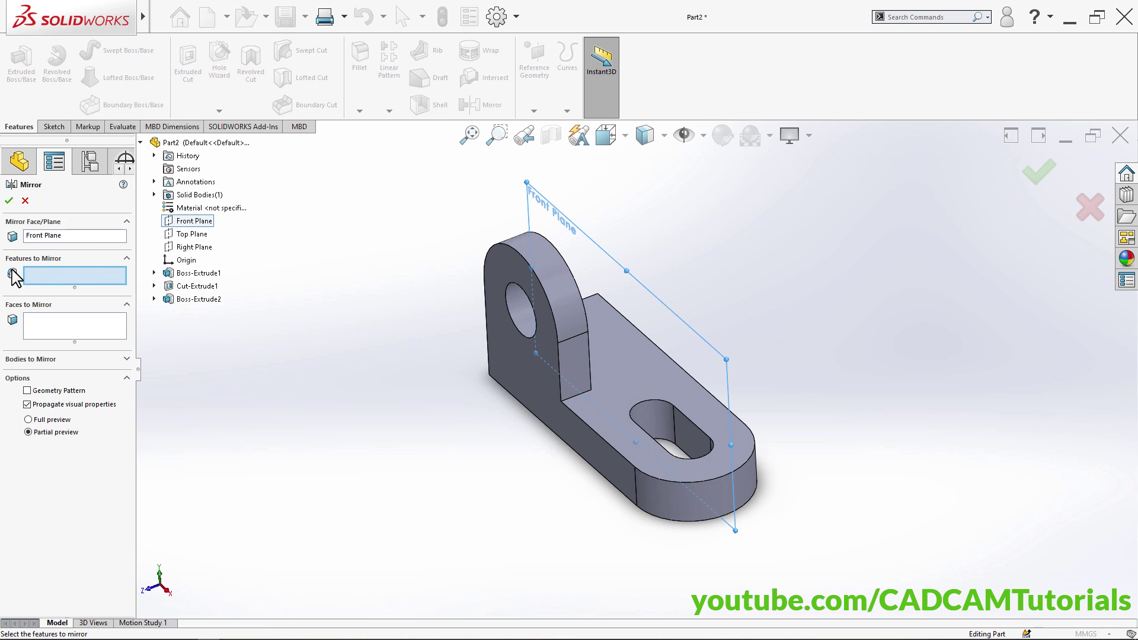
pyautogui.click(570, 319)
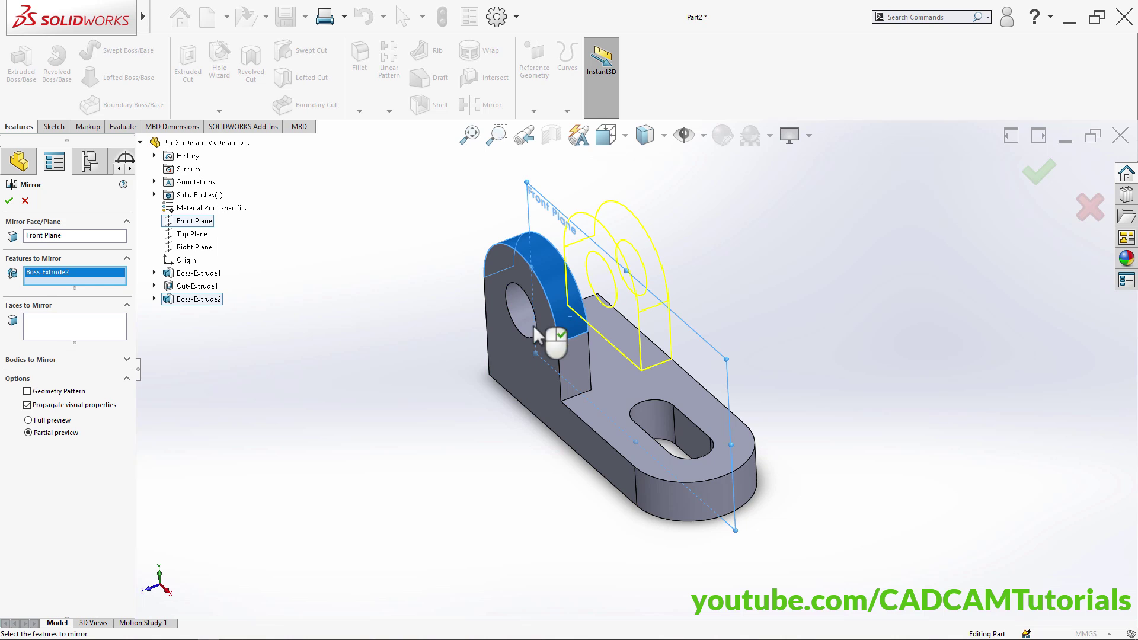
pyautogui.click(8, 201)
# Consult the 1st.jpg drawing and fillet the inner and slot-side edges where both lugs meet the base with a 2 mm radius
pyautogui.moveTo(541, 474)
pyautogui.mouseDown(button='middle')
pyautogui.moveTo(500, 482)
pyautogui.moveTo(541, 470)
pyautogui.moveTo(550, 479)
pyautogui.mouseUp(button='middle')
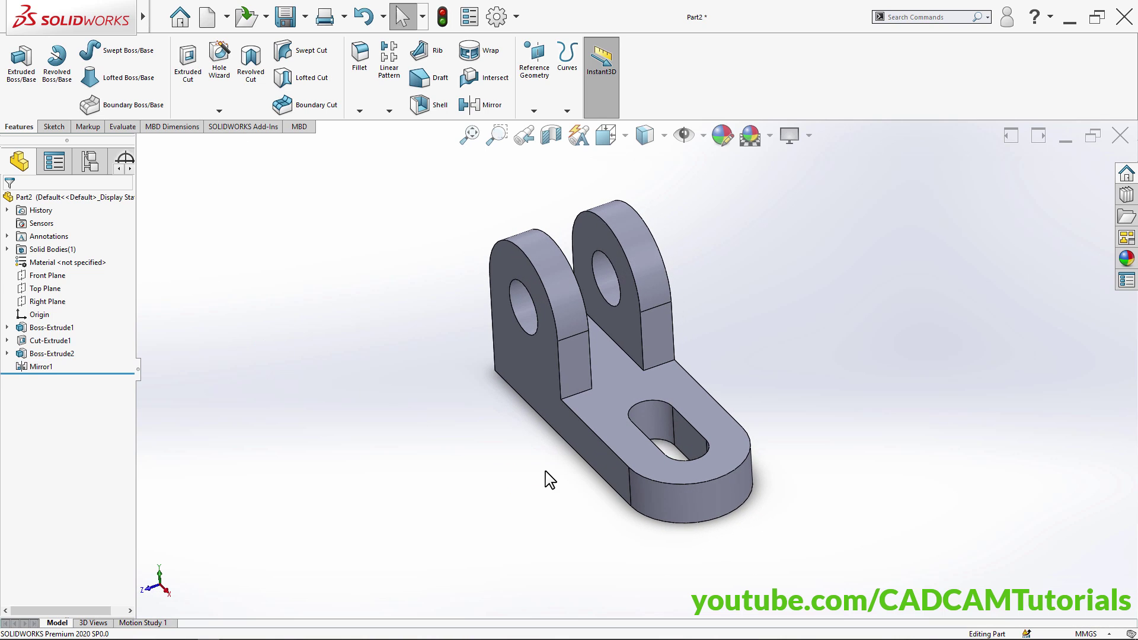
pyautogui.hotkey('alt', 'Tab')
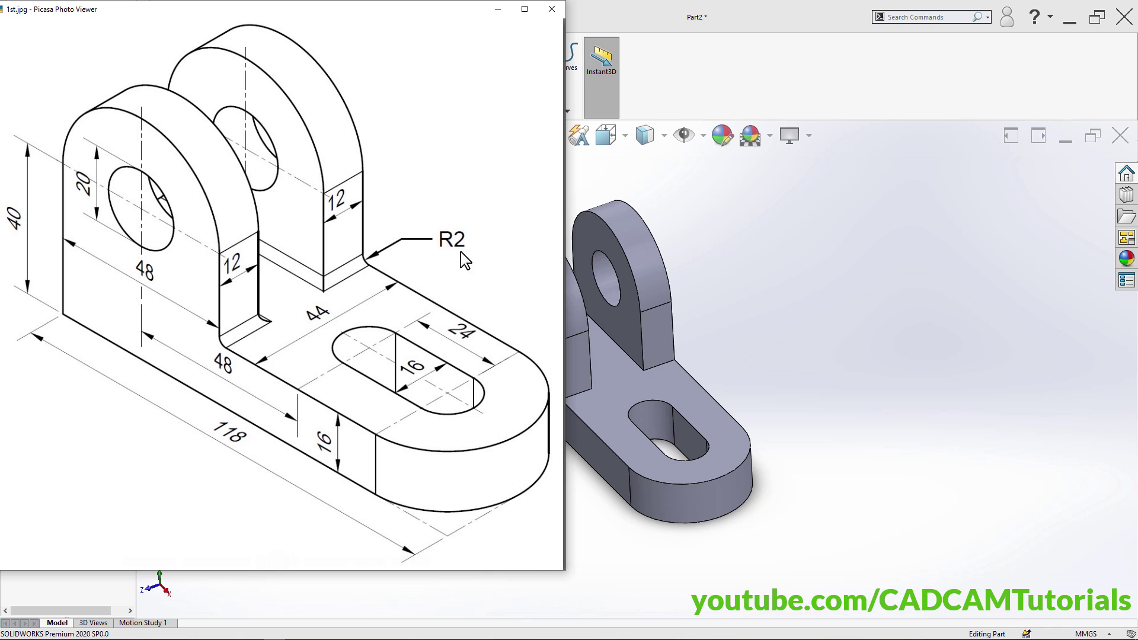
pyautogui.hotkey('alt', 'Tab')
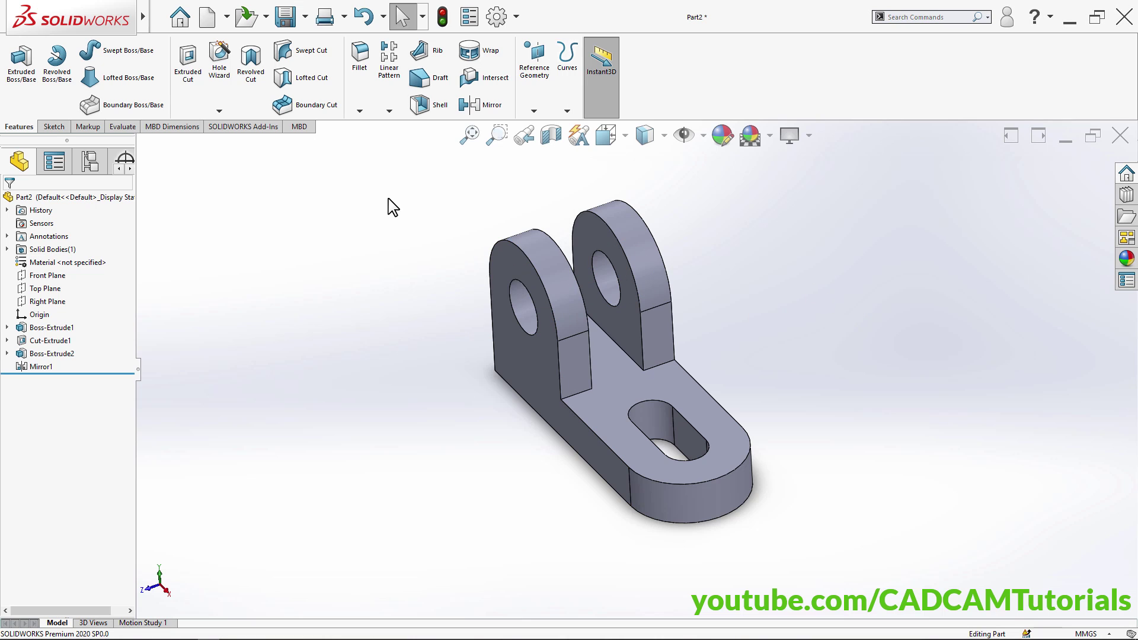
pyautogui.click(360, 59)
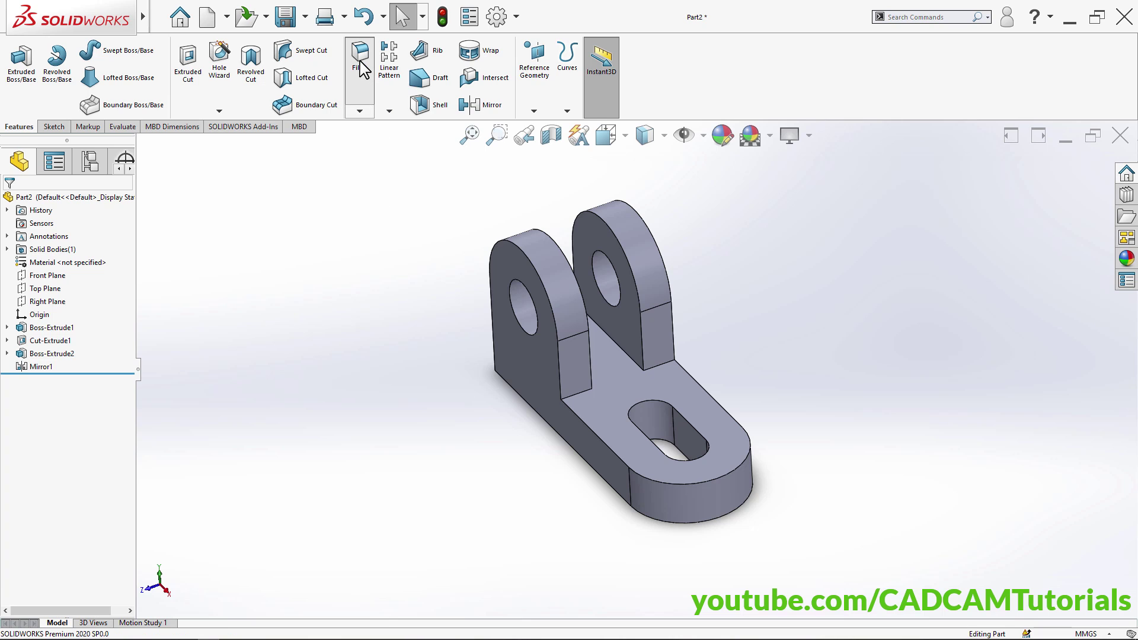
pyautogui.click(624, 352)
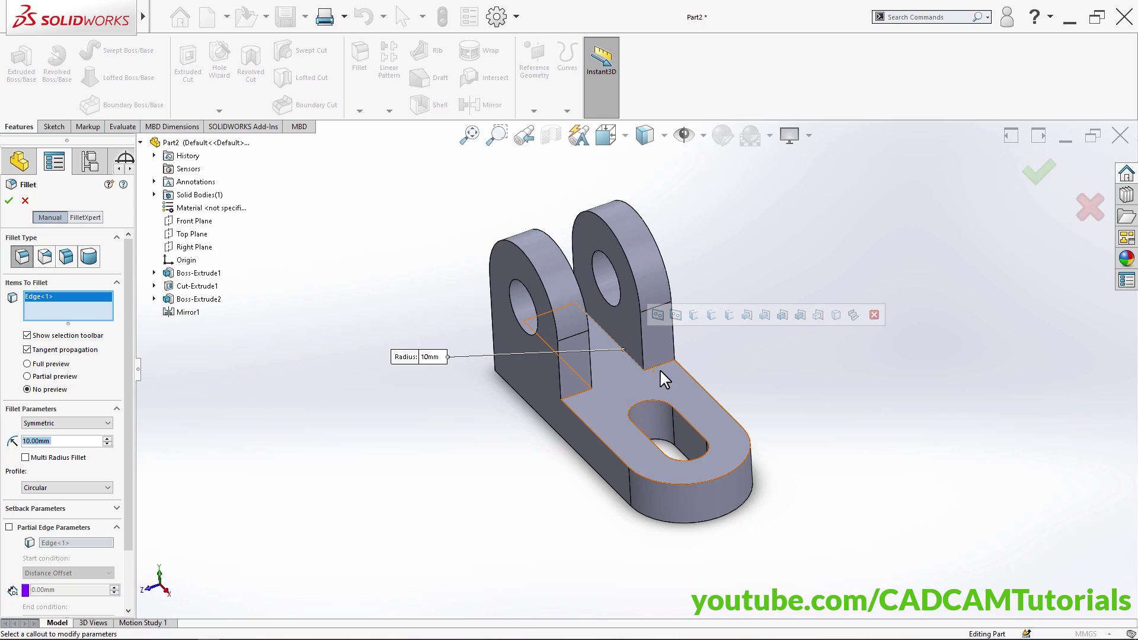
pyautogui.click(661, 372)
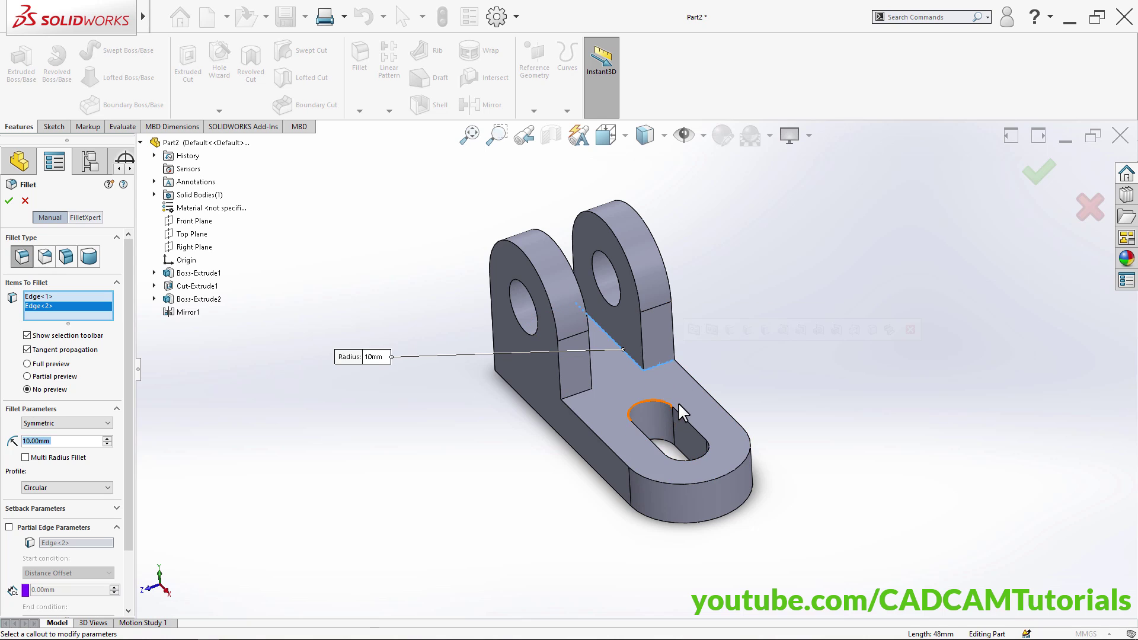
pyautogui.moveTo(667, 403); pyautogui.dragTo(634, 433, button='middle')
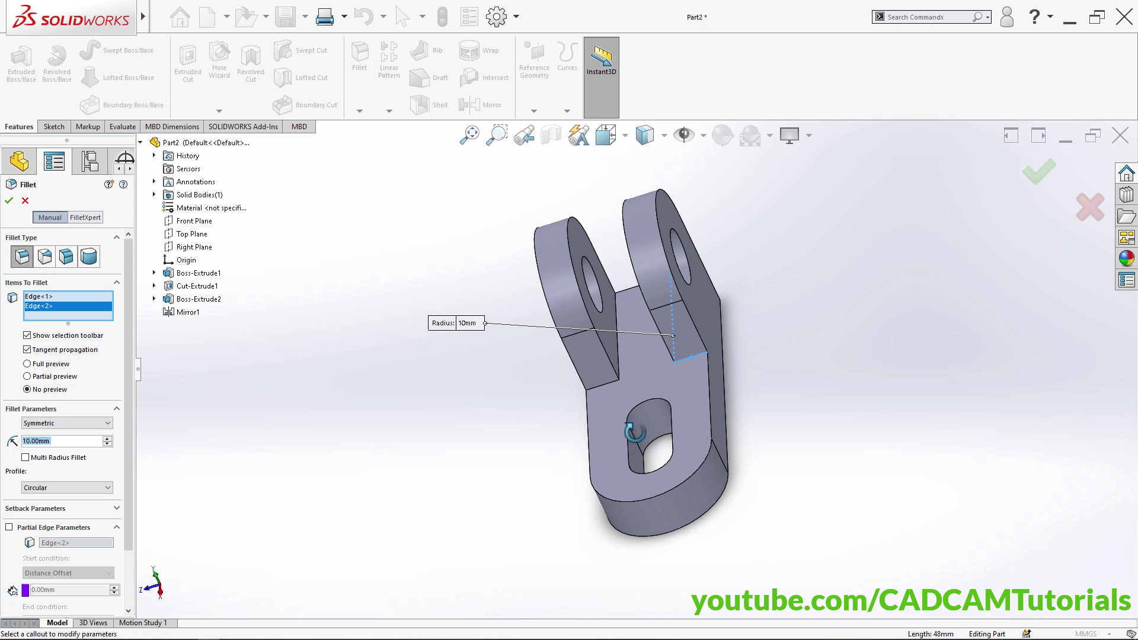
pyautogui.click(616, 356)
pyautogui.click(607, 382)
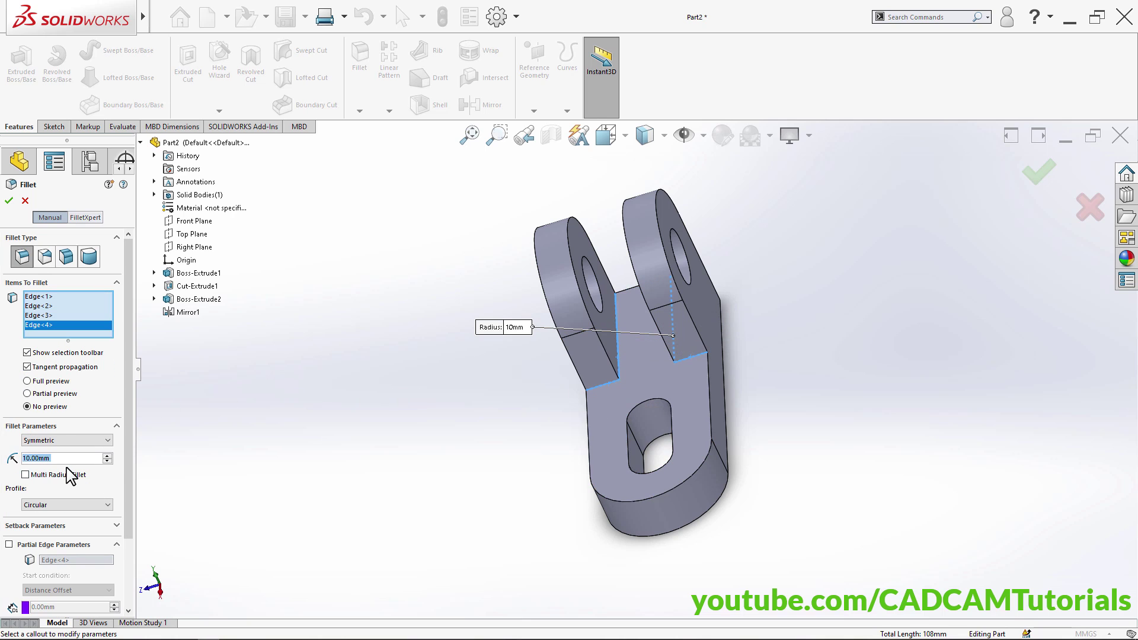
pyautogui.write('2')
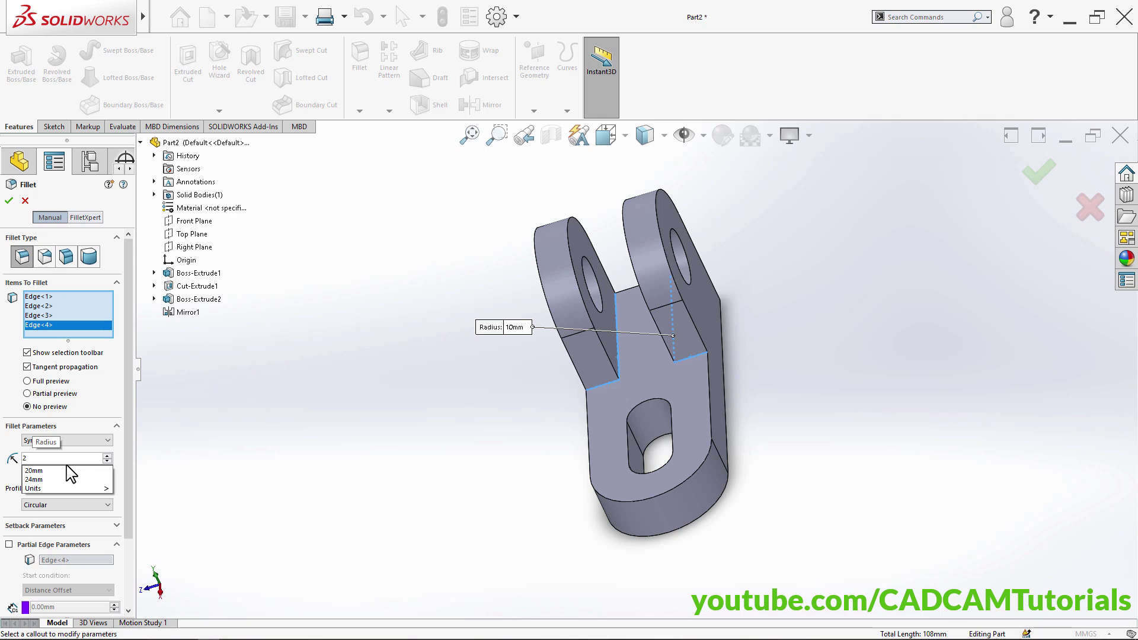
pyautogui.press('Return')
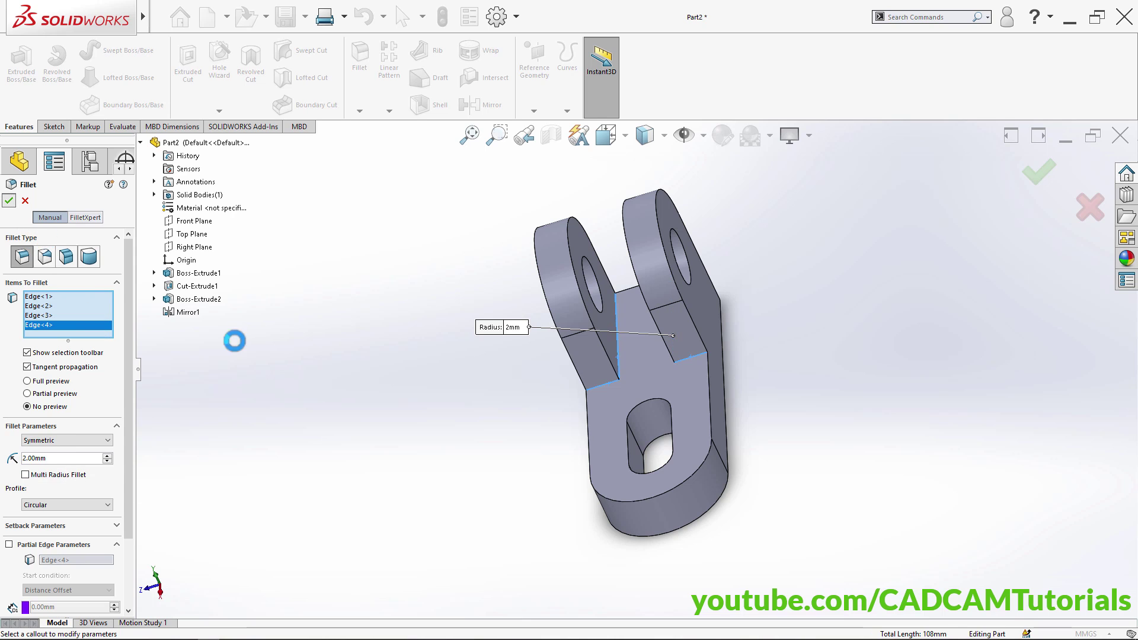
# Apply standard yellow (RGB 255, 255, 0) to the fillet and the whole part, and orient the model to the isometric view
pyautogui.moveTo(490, 457); pyautogui.dragTo(523, 414, button='middle')
pyautogui.scroll(-3, 705, 270)
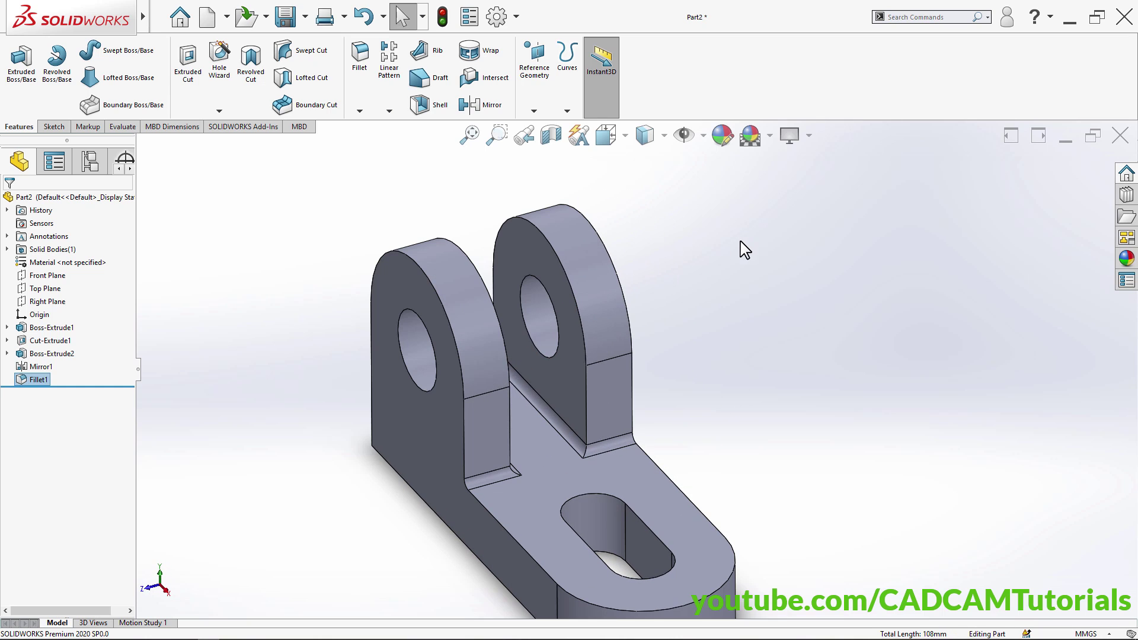
pyautogui.scroll(2, 708, 329)
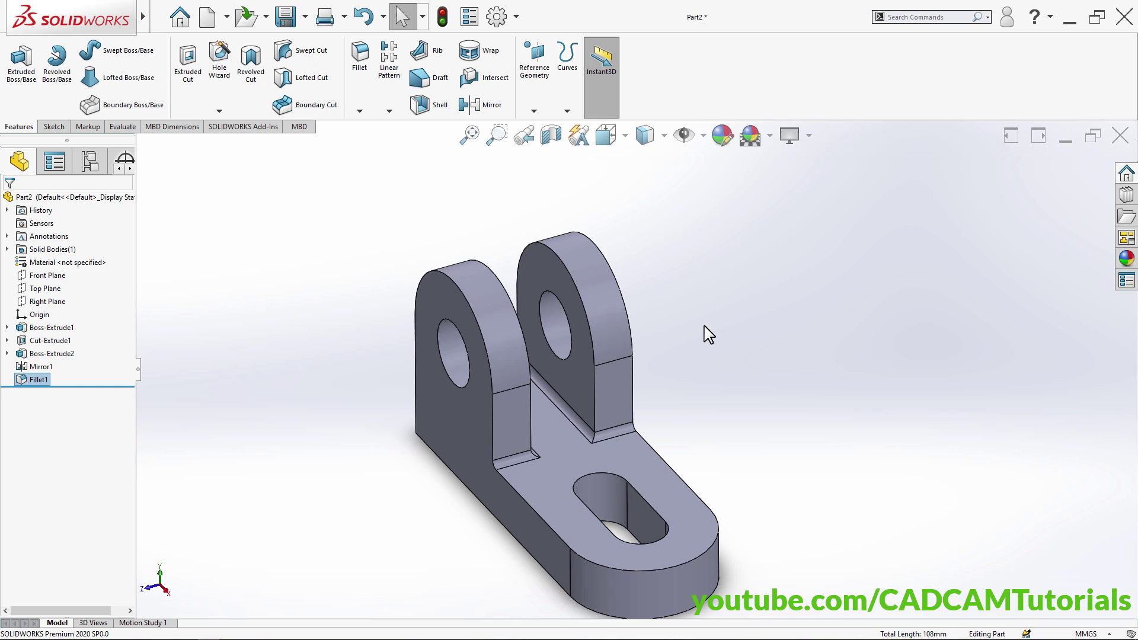
pyautogui.click(722, 137)
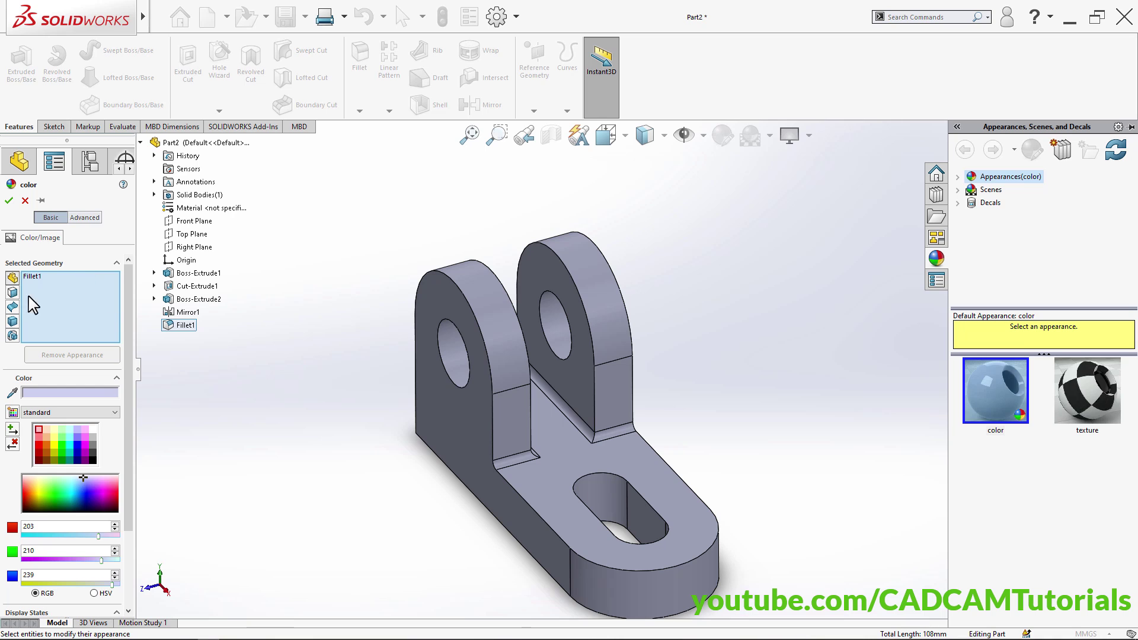
pyautogui.click(540, 503)
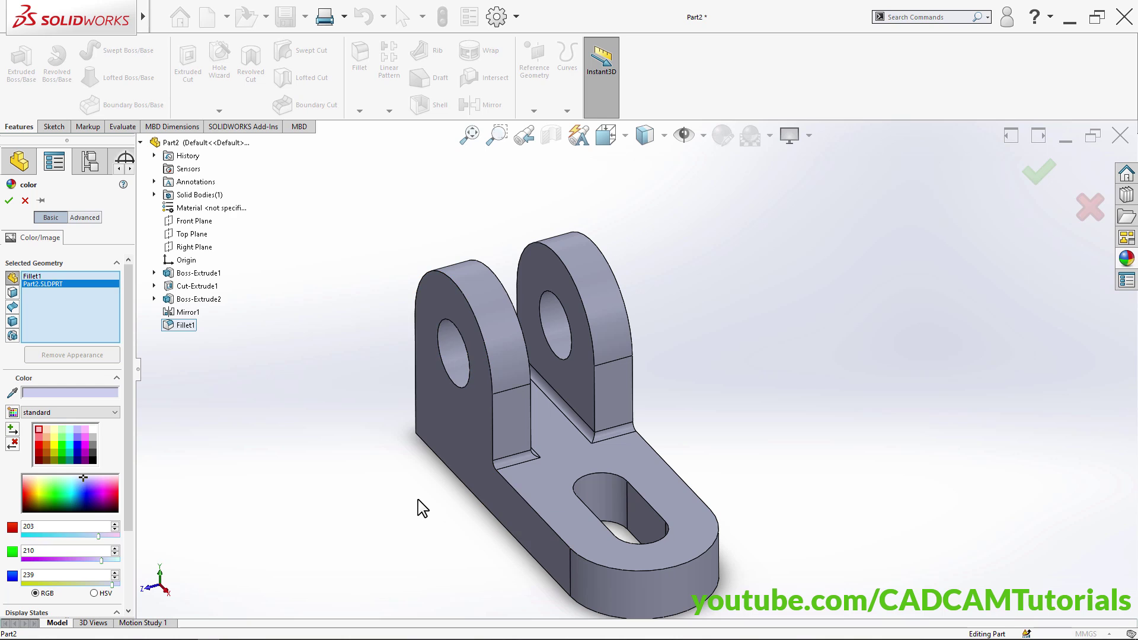
pyautogui.click(53, 447)
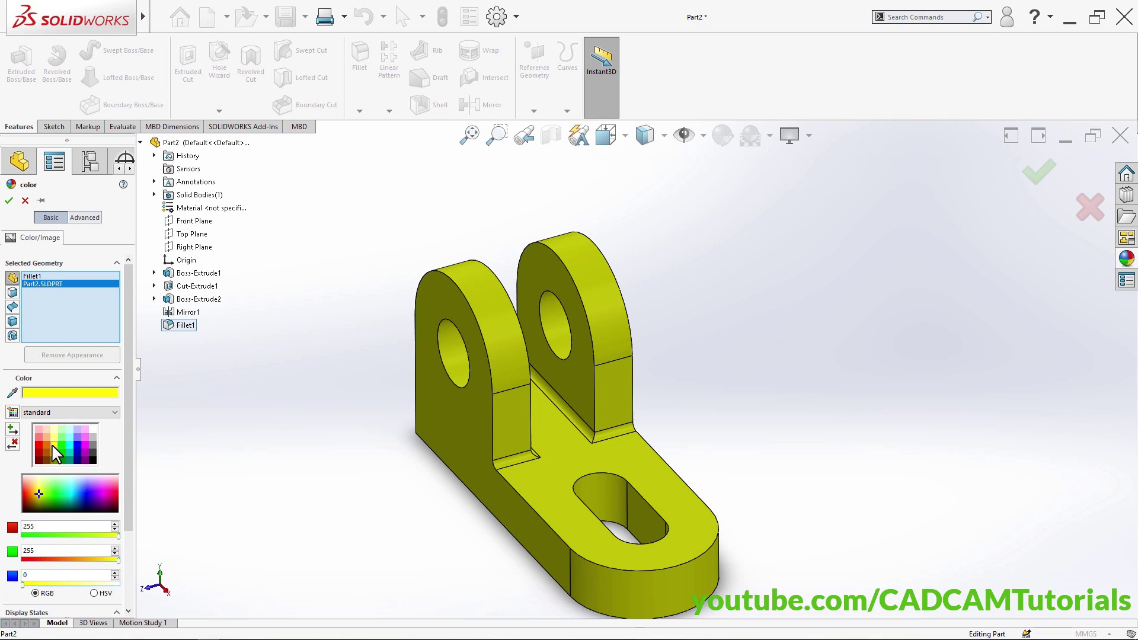
pyautogui.click(9, 201)
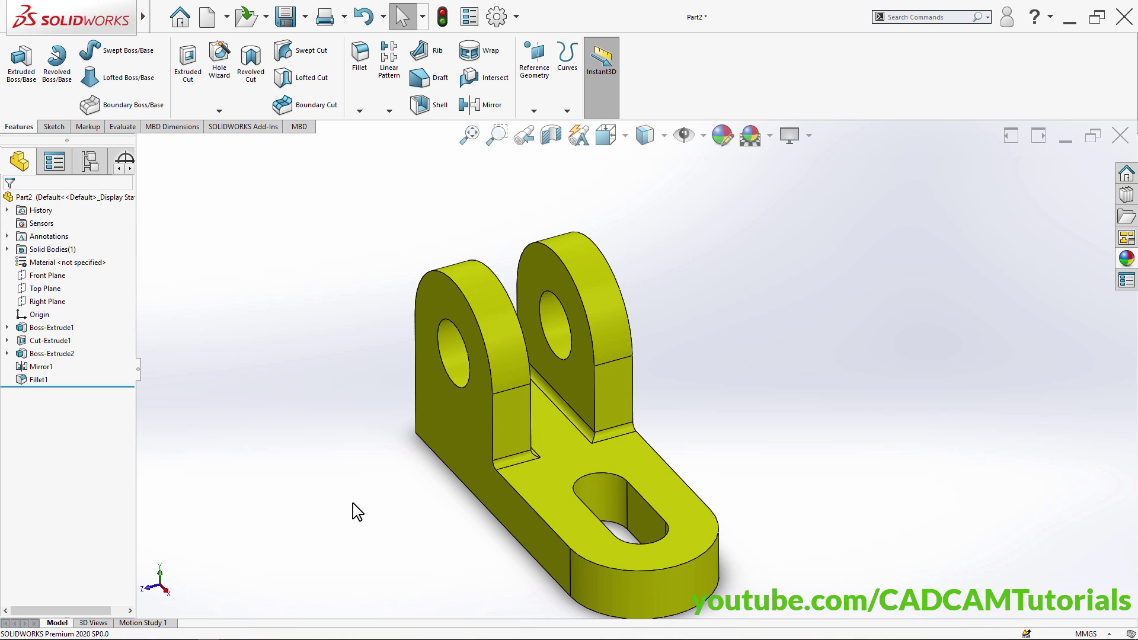
pyautogui.click(614, 141)
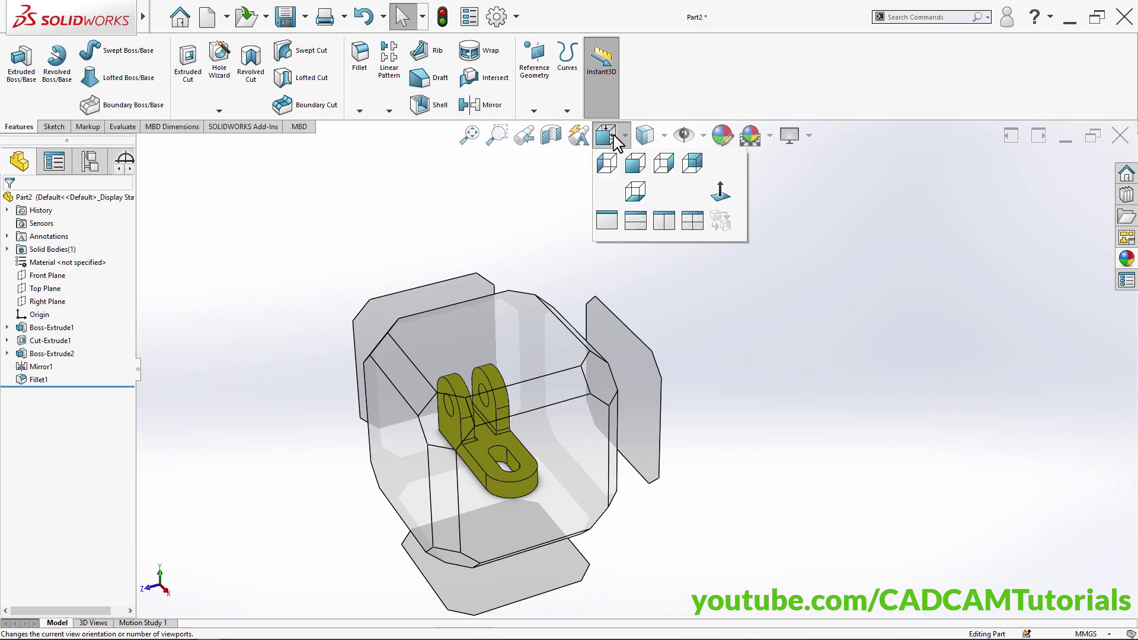
pyautogui.click(722, 195)
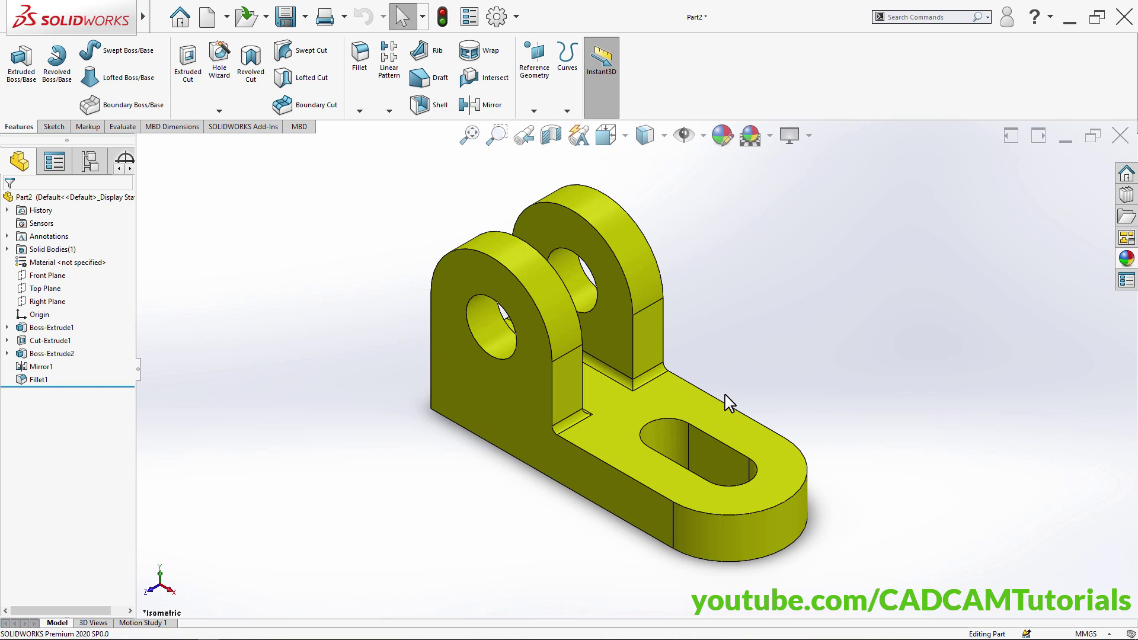